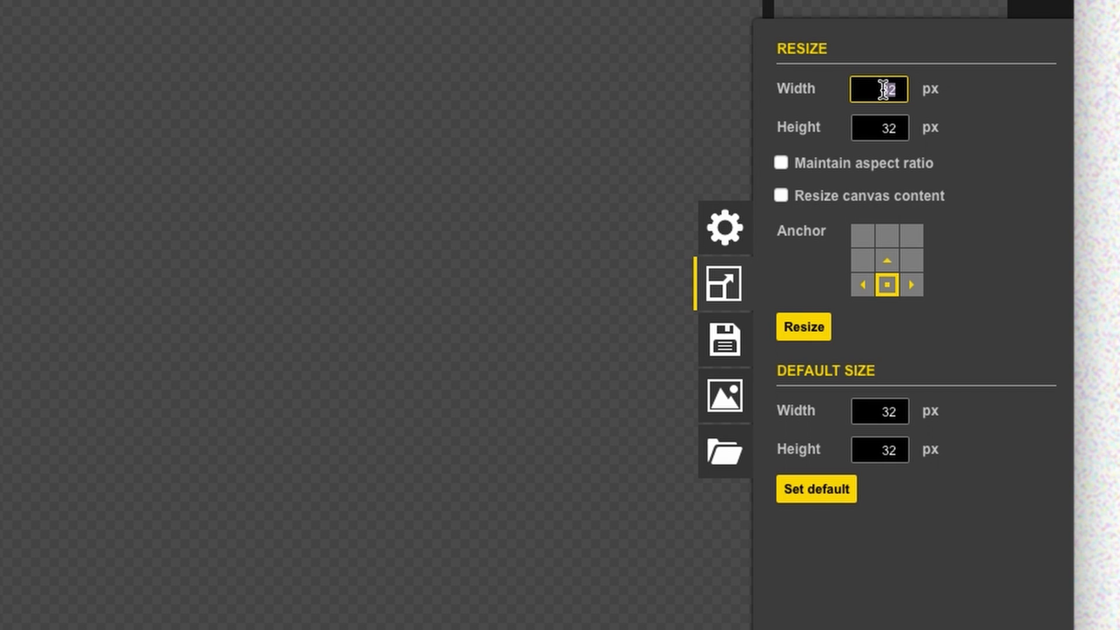
double_click(890, 127)
type("64")
left_click(745, 274)
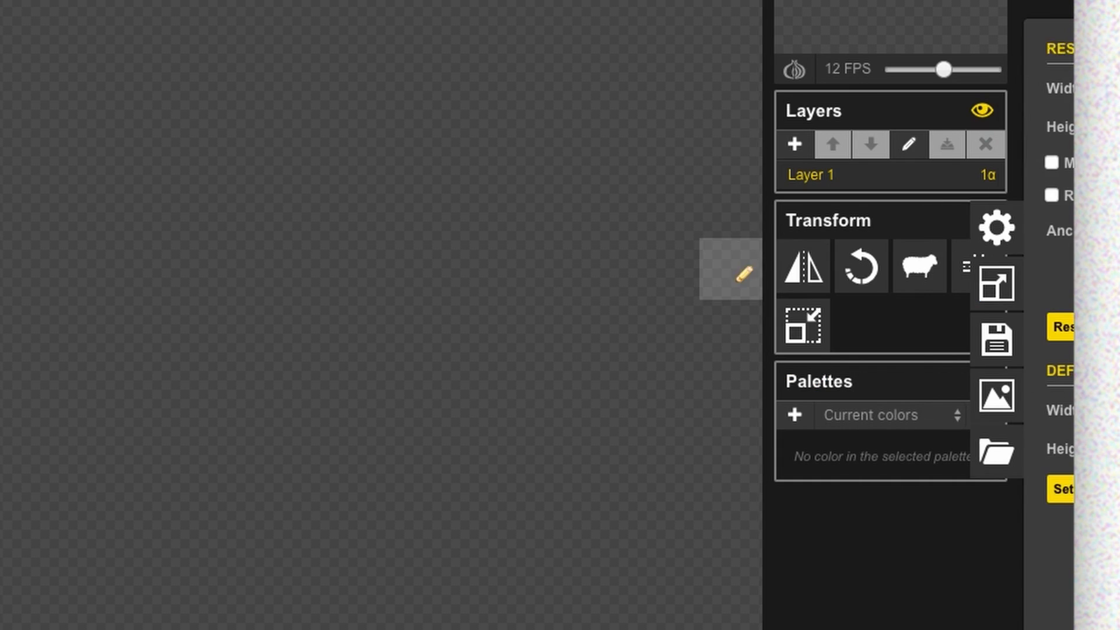
Title the sprite checkpoint_idle
left_click(1047, 339)
left_click(879, 115)
key("ctrl+a")
type("c")
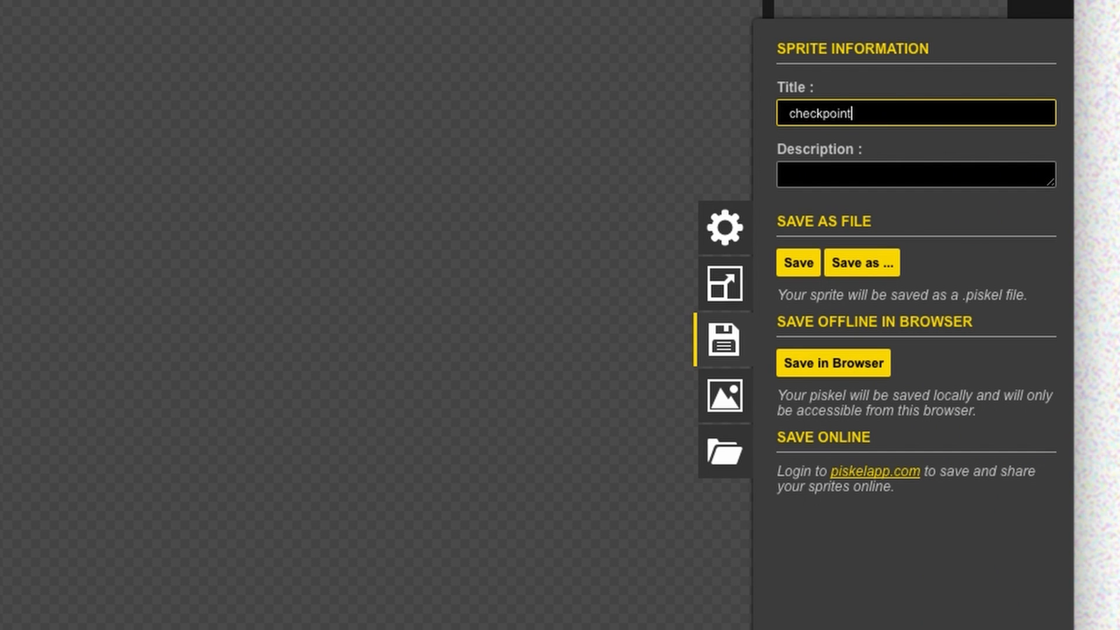
key("Return")
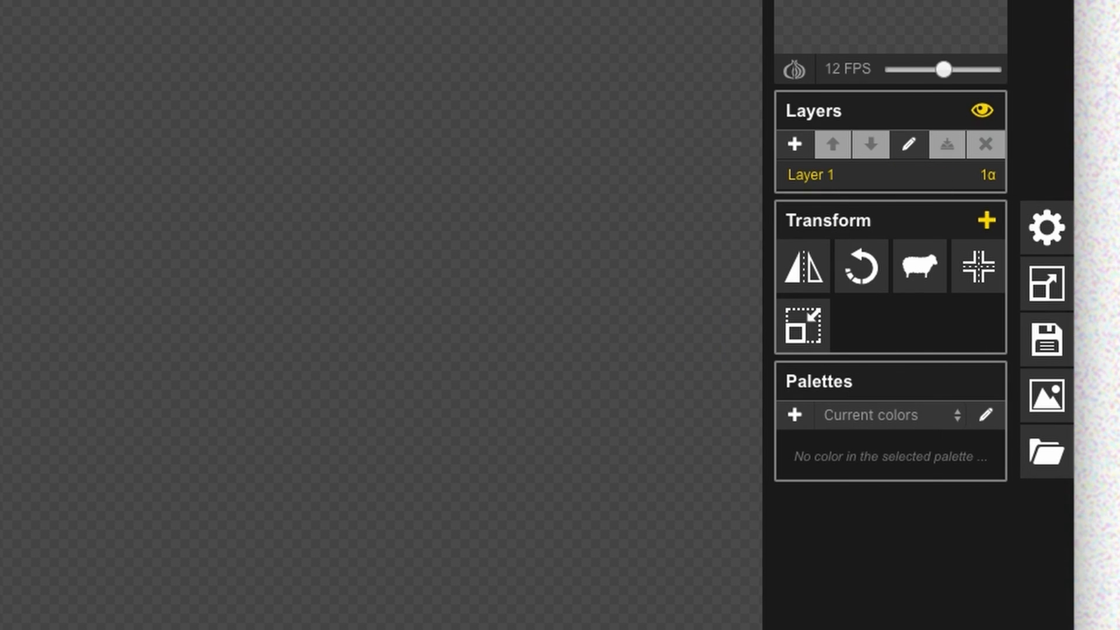
Save the sprite as checkpoint_idle in Piskel format in a new folder named Checkpoints inside mmp270
key("super+s")
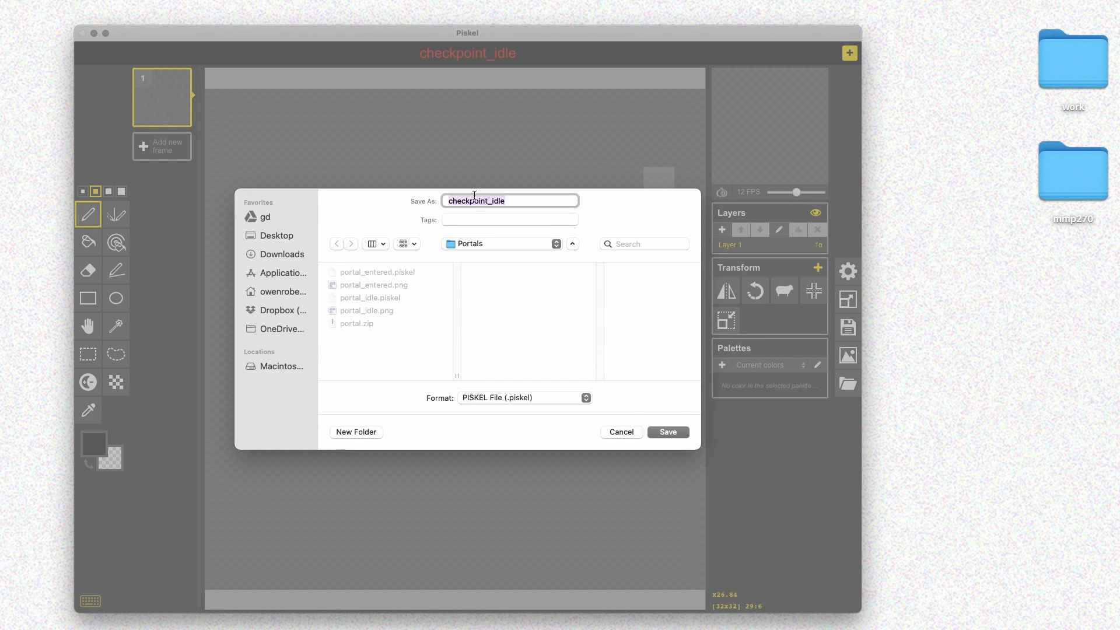
left_click(480, 244)
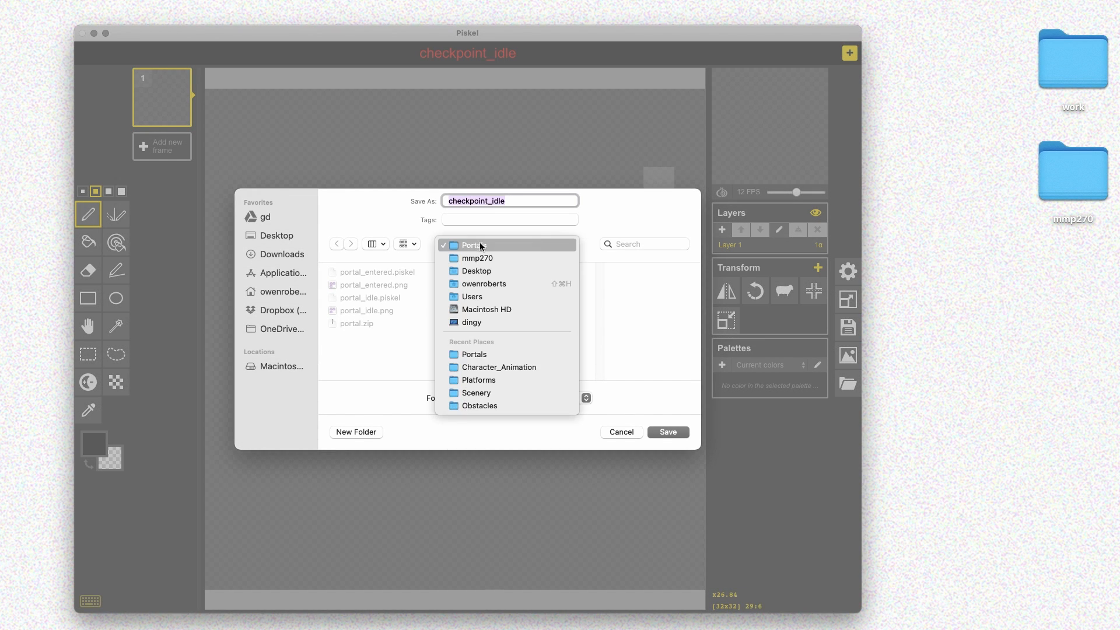
left_click(486, 257)
left_click(356, 432)
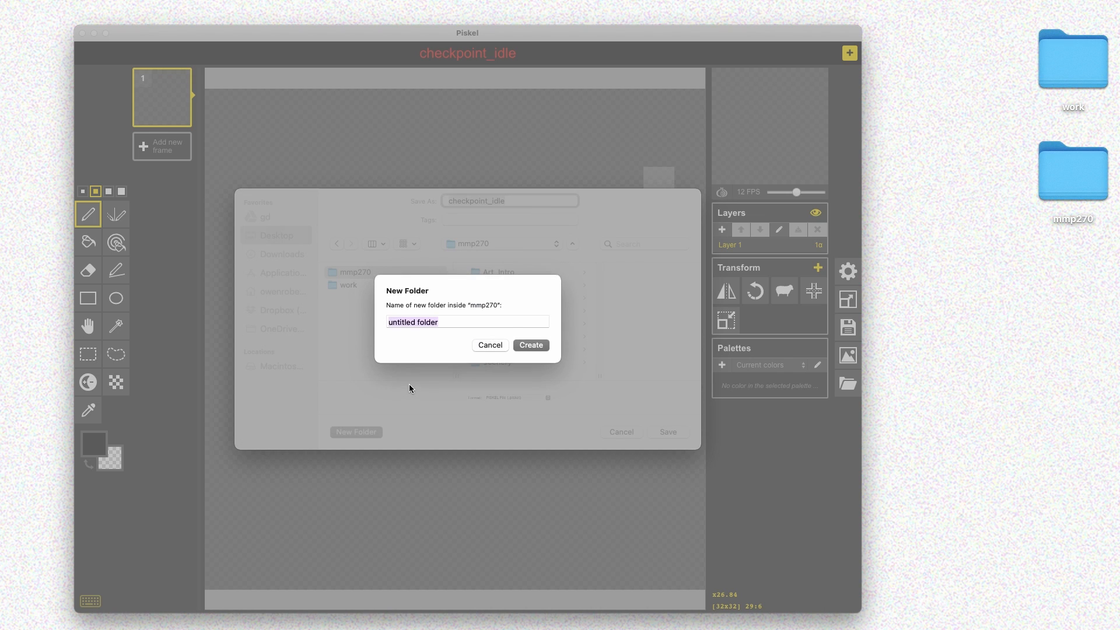
type("Checkpoints")
key("Return")
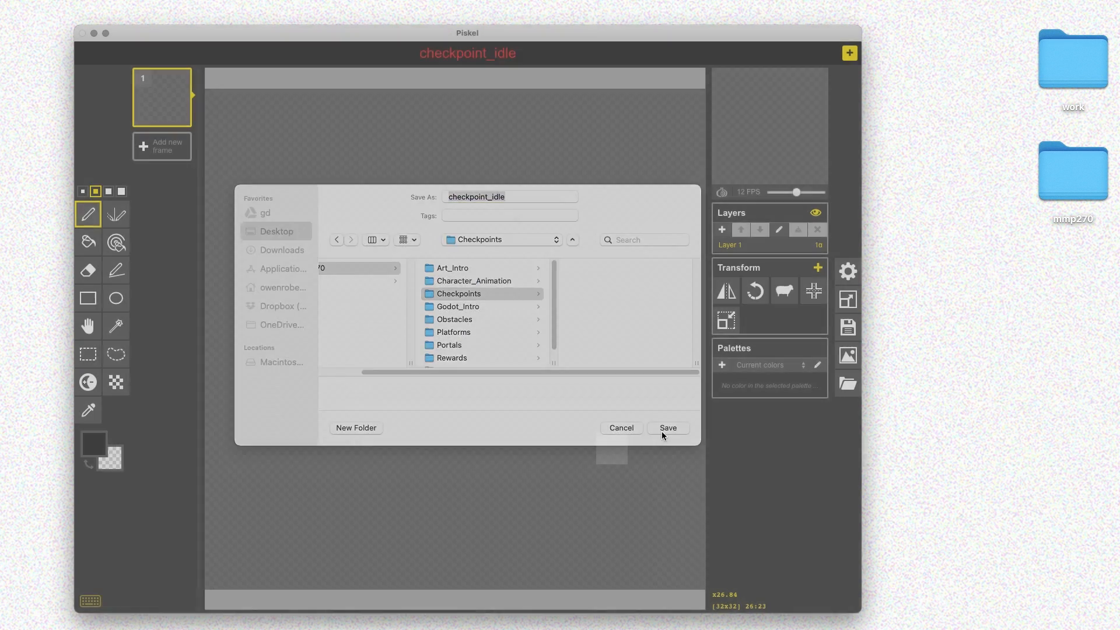
left_click(668, 428)
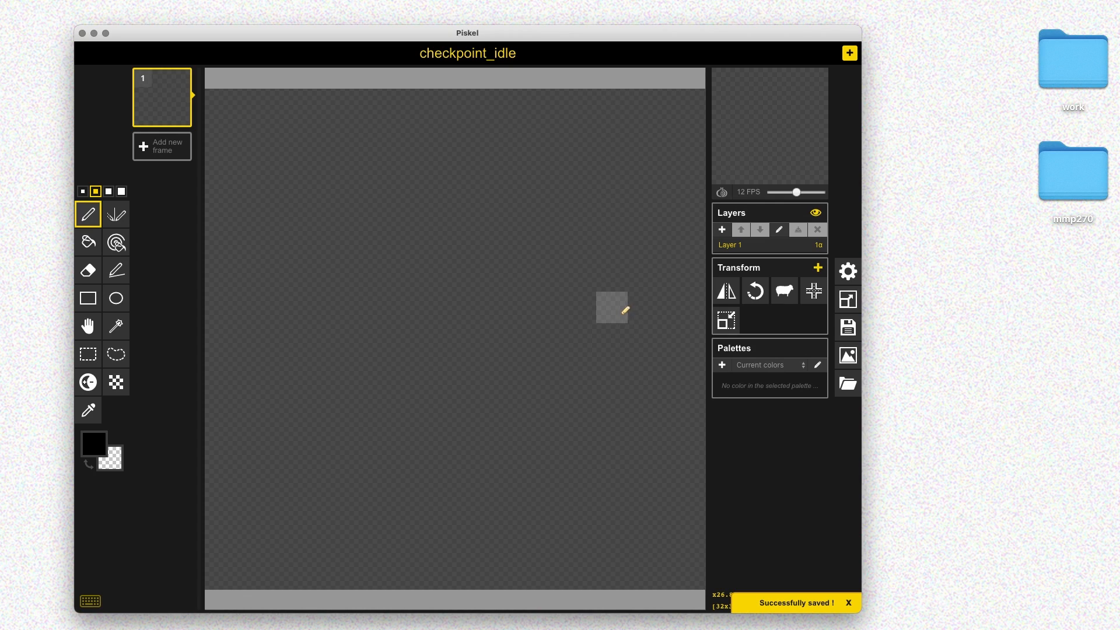
key("super+s")
Set the pen to its smallest size and the primary colour to dark grey
left_click(83, 192)
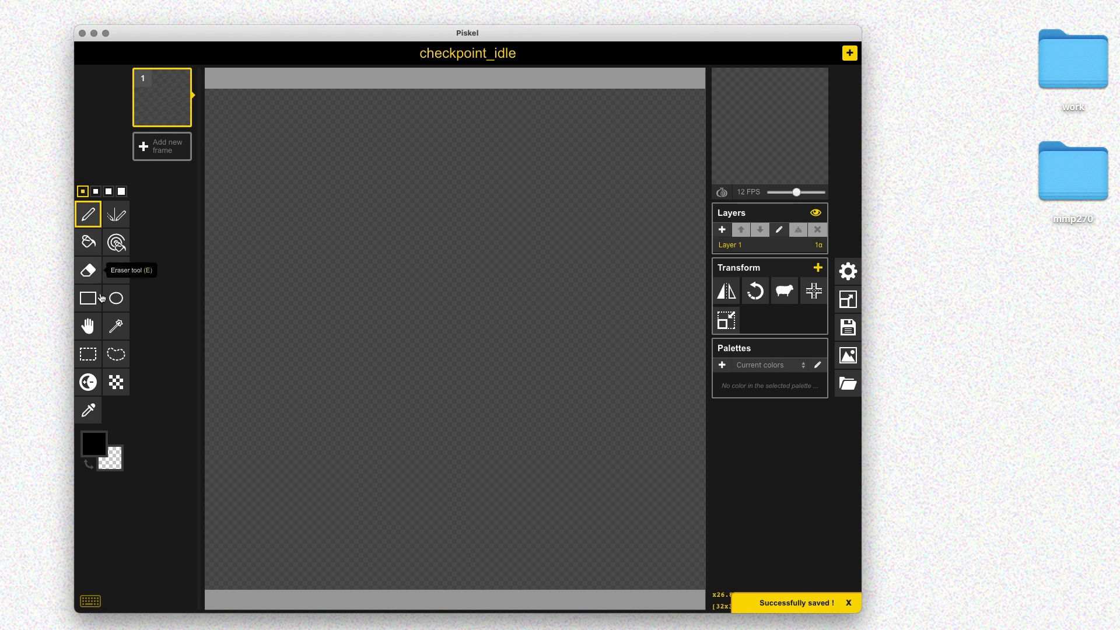
left_click(94, 443)
left_click(143, 420)
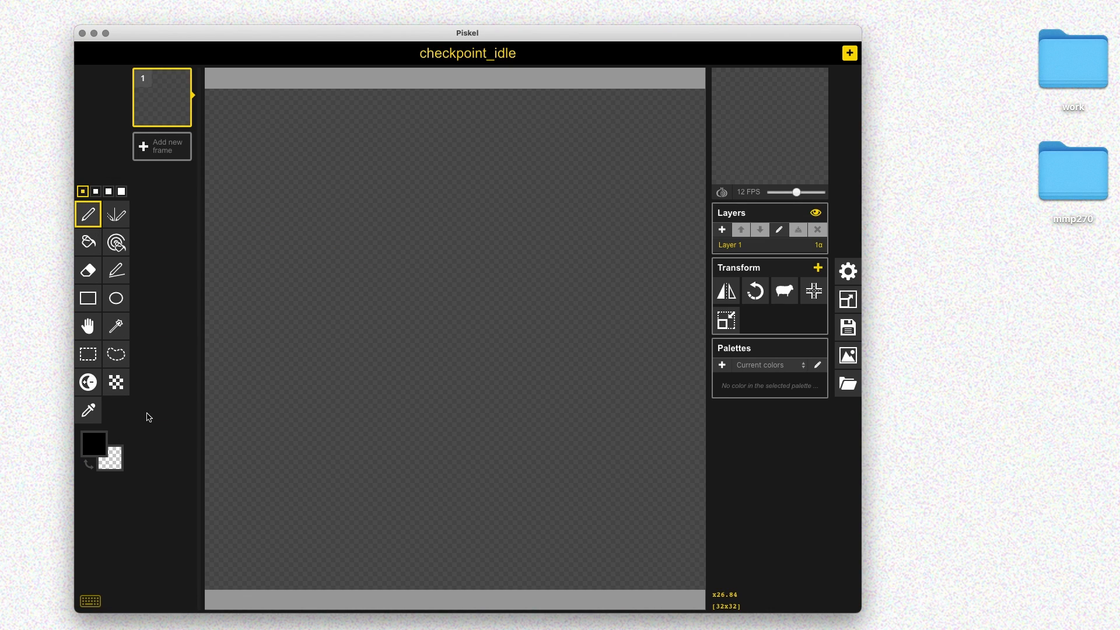
left_click(94, 444)
mouse_move(117, 530)
left_mouse_down()
mouse_move(105, 514)
mouse_move(101, 530)
left_mouse_up()
left_click(142, 434)
Draw a flagpole about 25 pixels tall with a stepped base about 11 pixels wide, a two-pixel-wide pole and a small cap
mouse_move(352, 516)
left_mouse_down()
mouse_move(465, 505)
mouse_move(396, 484)
mouse_move(445, 490)
mouse_move(430, 453)
mouse_move(452, 235)
mouse_move(445, 315)
left_mouse_up()
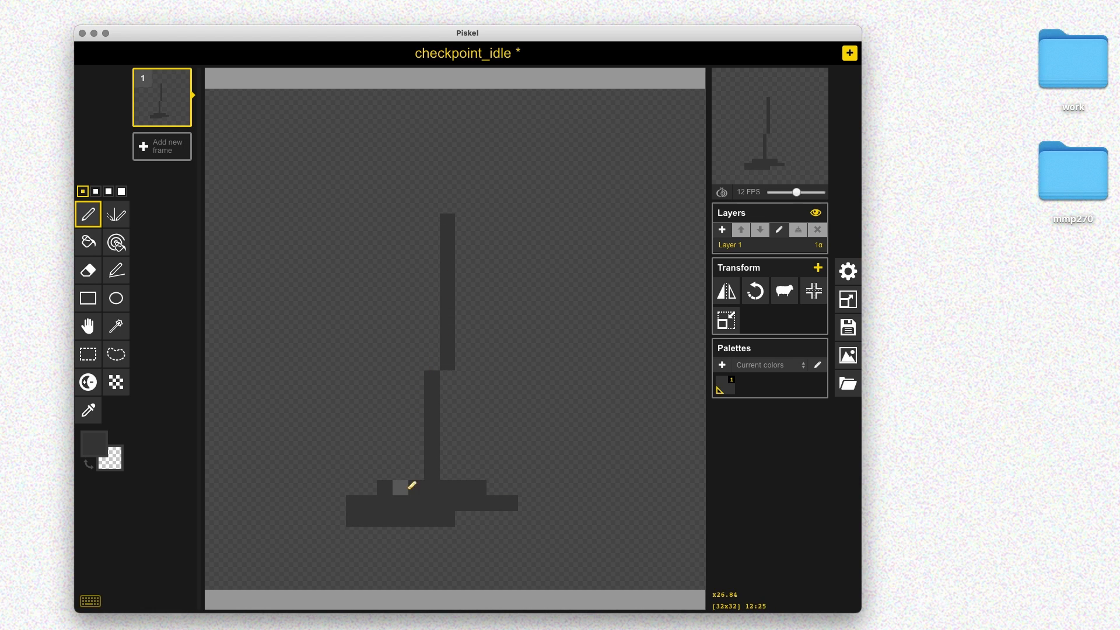
key("cmd+z")
key("cmd+z")
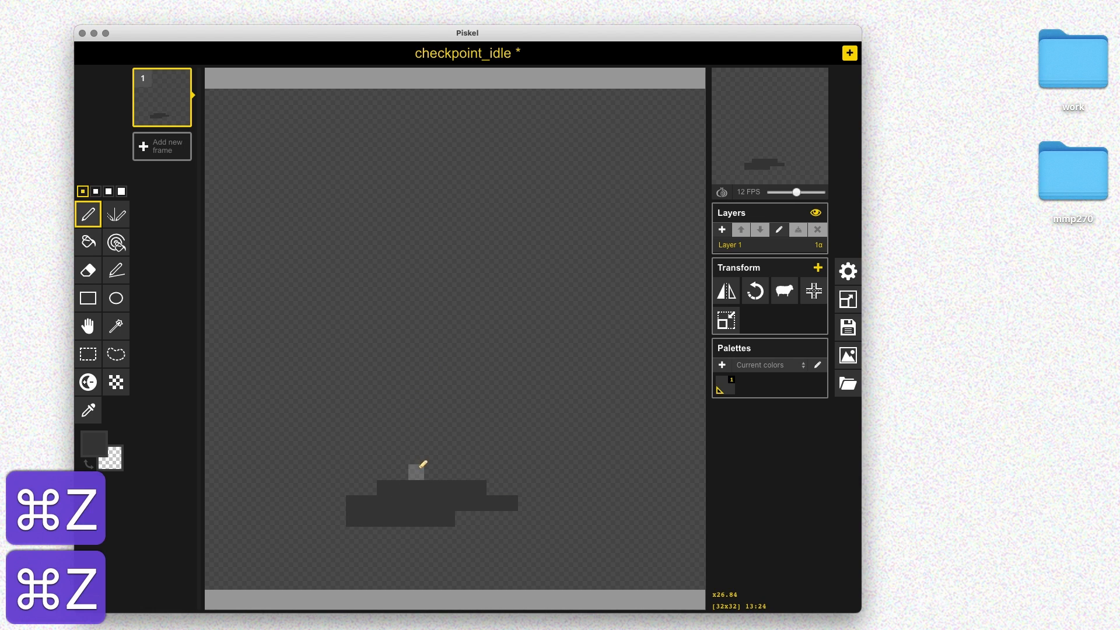
left_click_drag(424, 445, 431, 153)
mouse_move(416, 481)
left_mouse_down()
mouse_move(419, 164)
mouse_move(443, 156)
mouse_move(406, 152)
mouse_move(430, 170)
mouse_move(398, 152)
mouse_move(426, 180)
mouse_move(404, 137)
mouse_move(391, 193)
mouse_move(439, 179)
mouse_move(430, 139)
mouse_move(433, 193)
mouse_move(444, 134)
mouse_move(443, 180)
mouse_move(434, 152)
mouse_move(402, 165)
left_mouse_up()
key("super+z")
key("super+z")
left_click(407, 156)
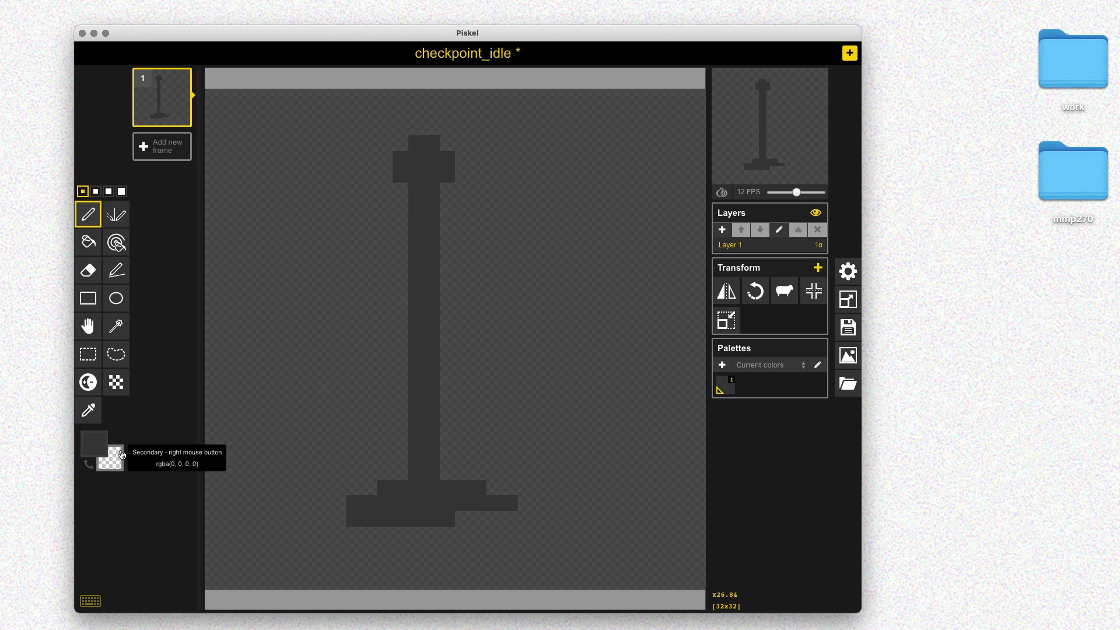
Set the primary colour to yellow (#e7dc50)
left_click(95, 444)
left_click(177, 487)
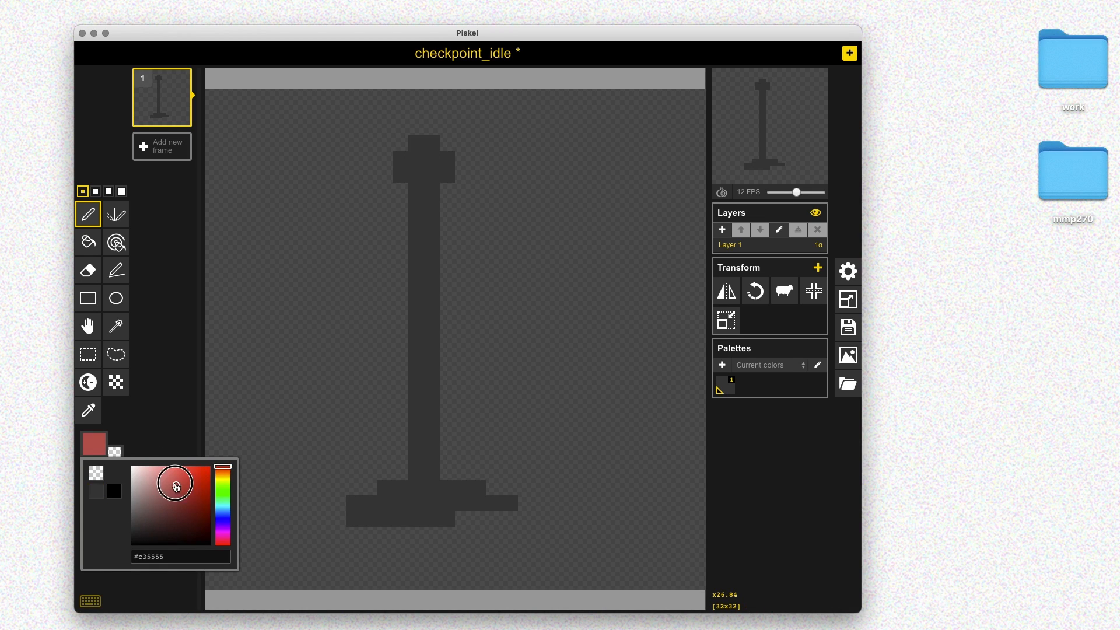
left_click_drag(222, 494, 227, 481)
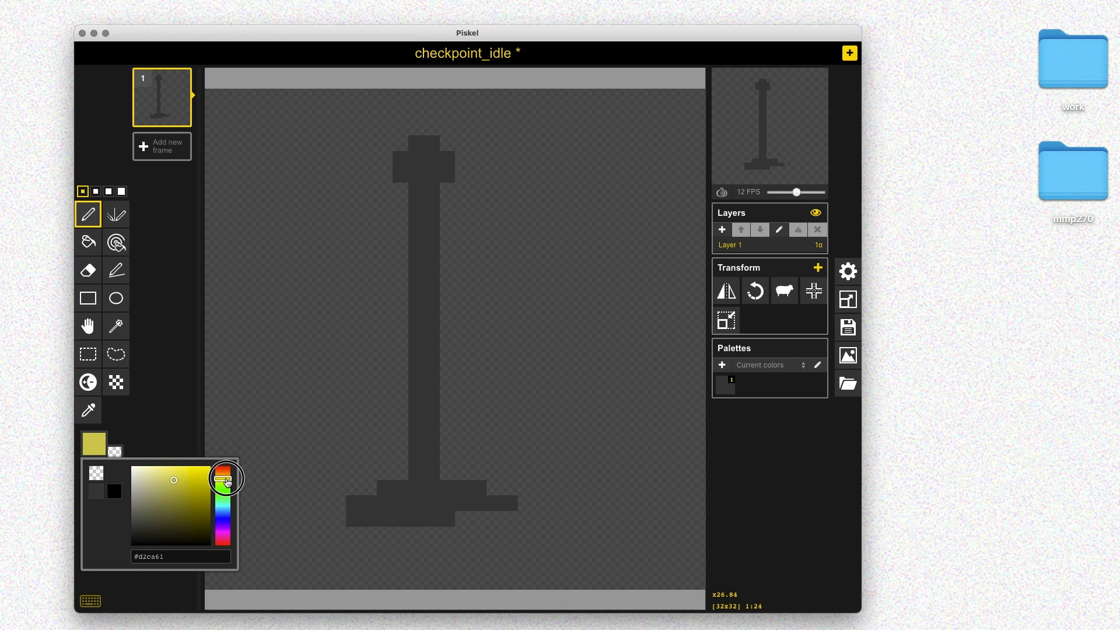
left_click(182, 474)
mouse_move(447, 190)
left_mouse_down()
mouse_move(470, 214)
mouse_move(619, 268)
left_mouse_up()
left_click_drag(432, 284, 609, 285)
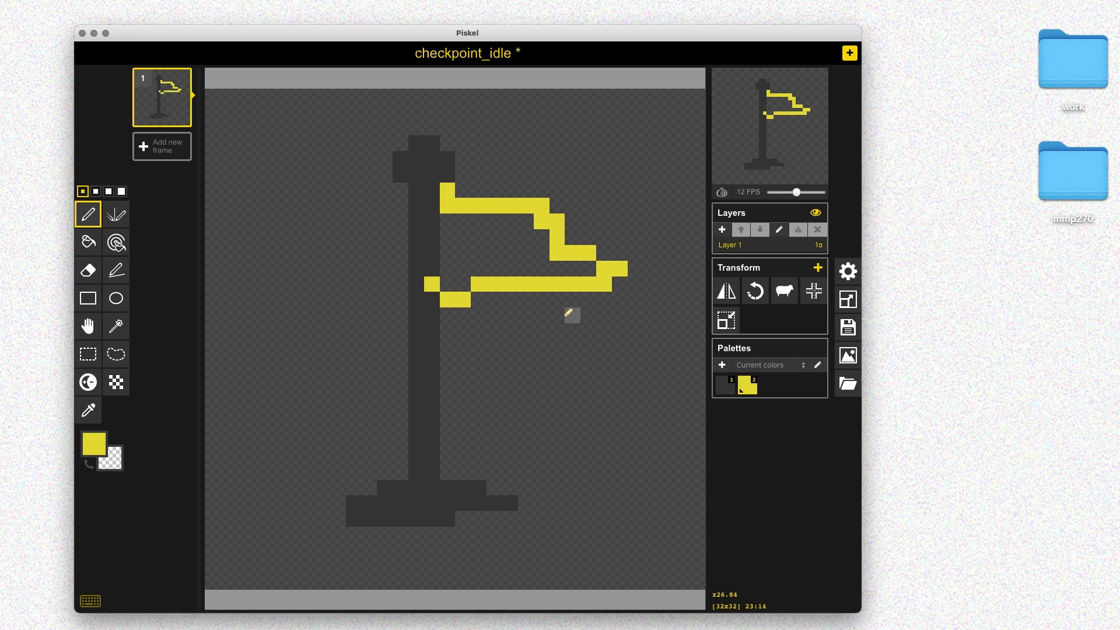
key("super+z")
left_click_drag(447, 284, 610, 285)
key("super+z")
mouse_move(448, 238)
left_mouse_down()
mouse_move(508, 284)
mouse_move(477, 270)
mouse_move(593, 263)
left_mouse_up()
key("super+z")
key("b")
left_click(494, 236)
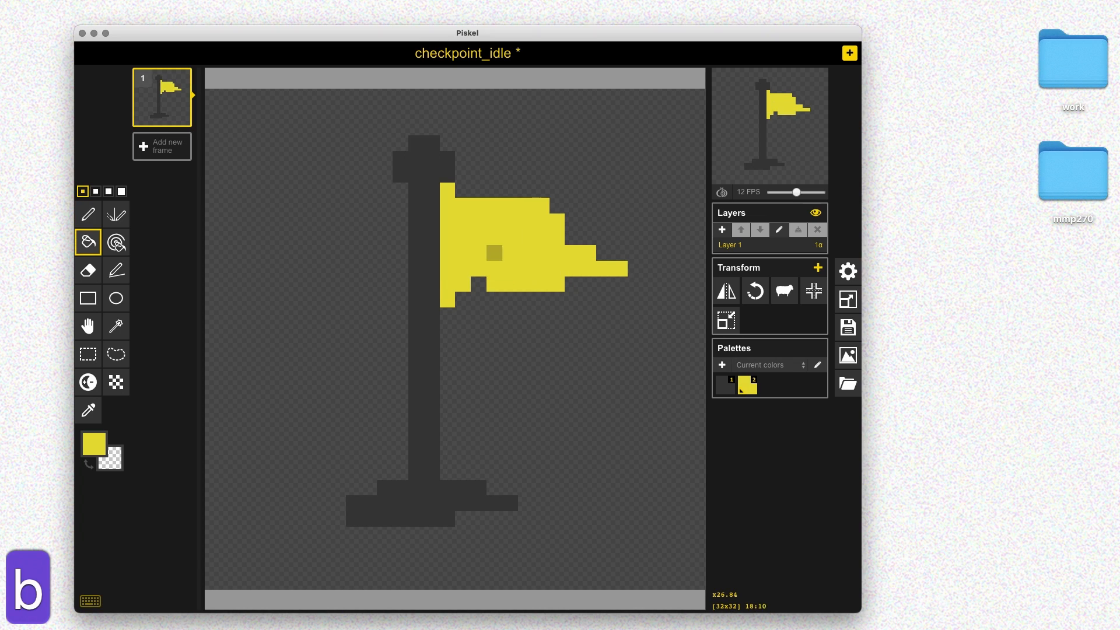
key("super+z")
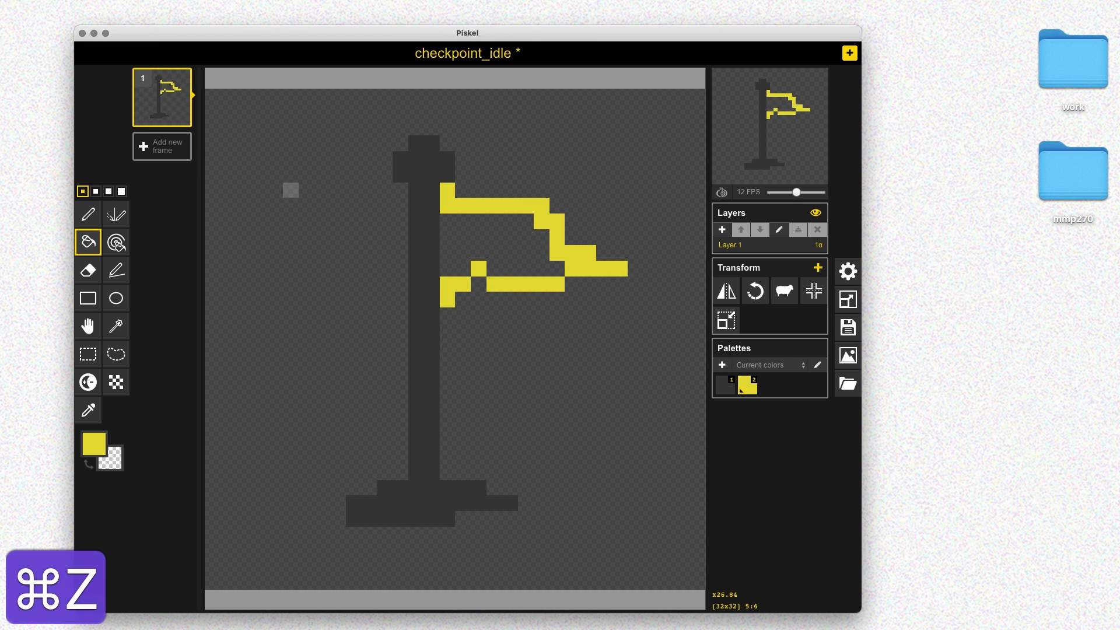
key("super+z")
key("super+z")
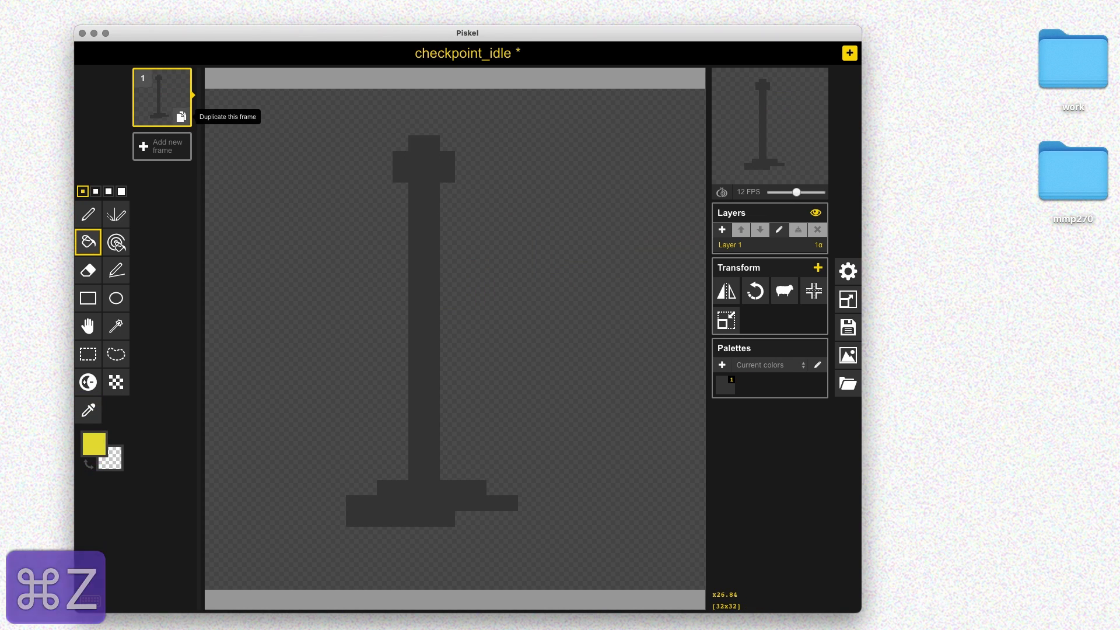
Duplicate the flagpole frame twice and return to frame 1
left_click(180, 117)
left_click(181, 179)
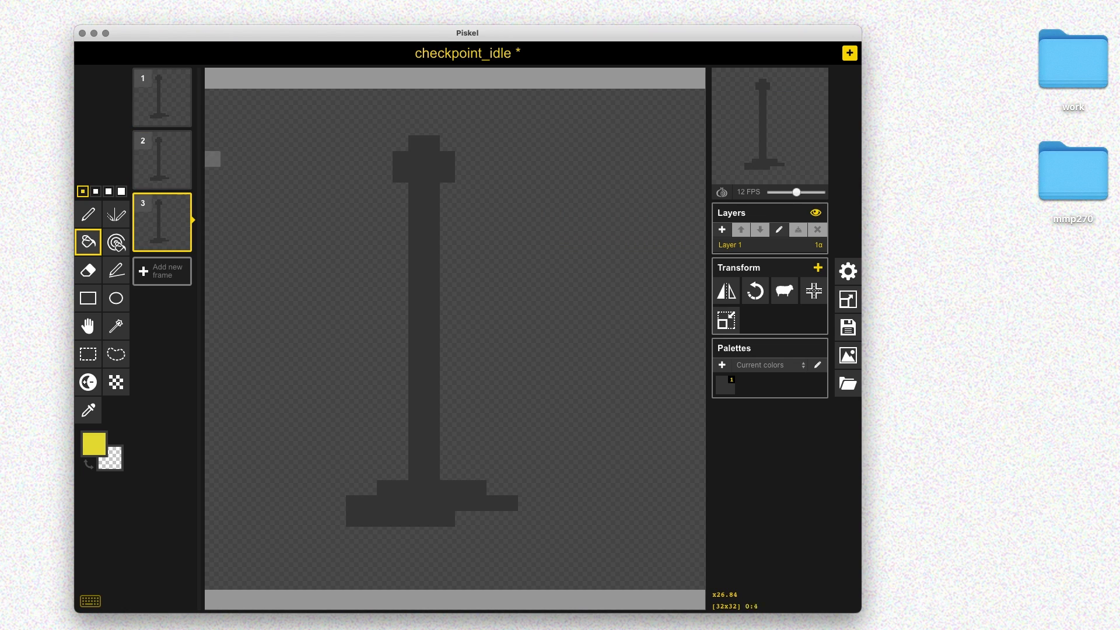
left_click(162, 96)
Draw a yellow tapering flag about 9 pixels long beside the pole in frame 1 and fill its outline
left_click(447, 191)
key("super+z")
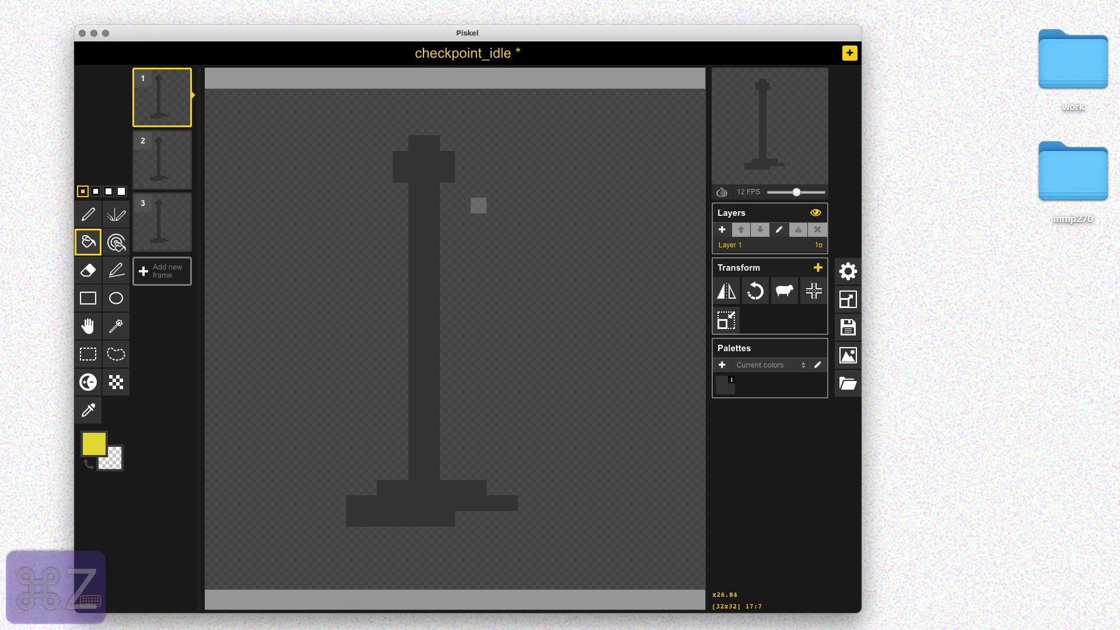
key("p")
mouse_move(447, 190)
left_mouse_down()
mouse_move(541, 221)
mouse_move(572, 252)
left_mouse_up()
left_click_drag(446, 284, 572, 253)
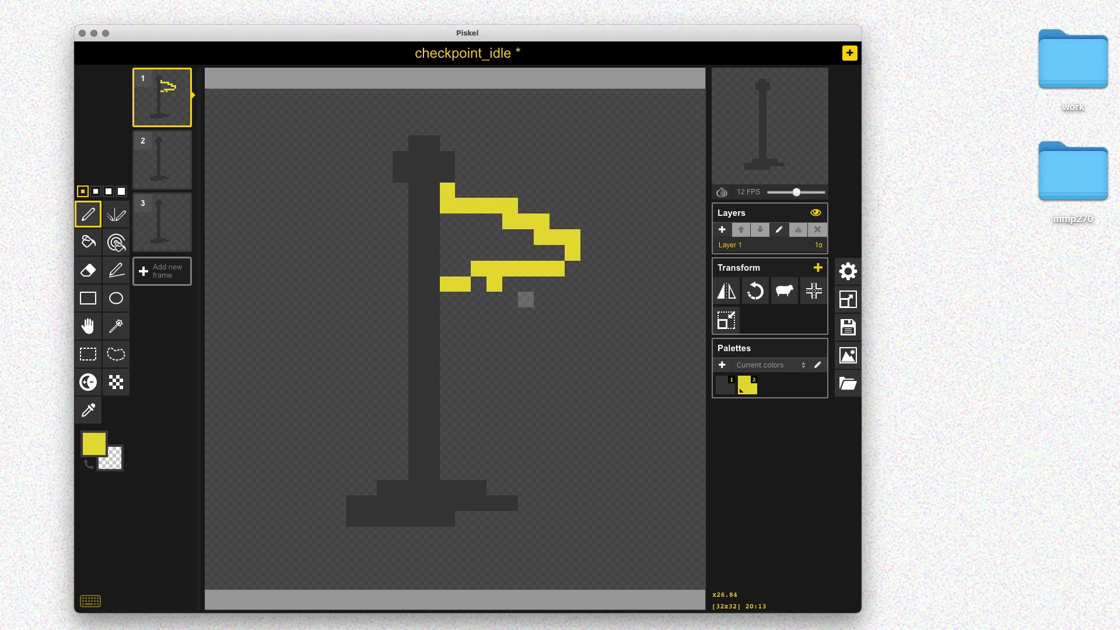
key("b")
left_click(481, 237)
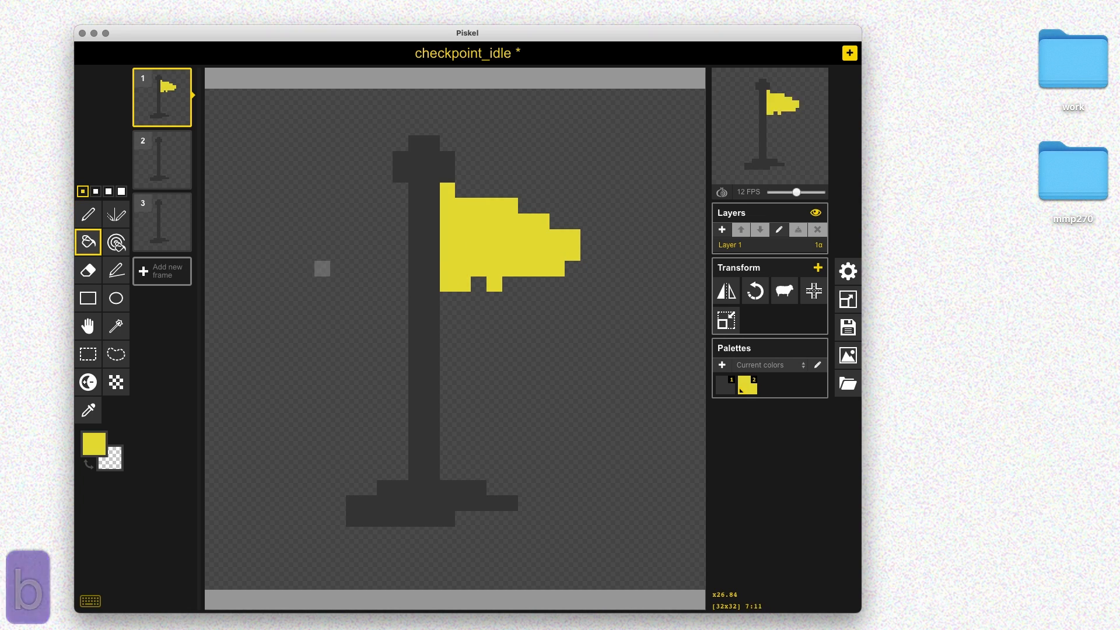
Draw a yellow waving flag about 12 pixels long with a raised tip in frame 2 and fill its outline
key("Down")
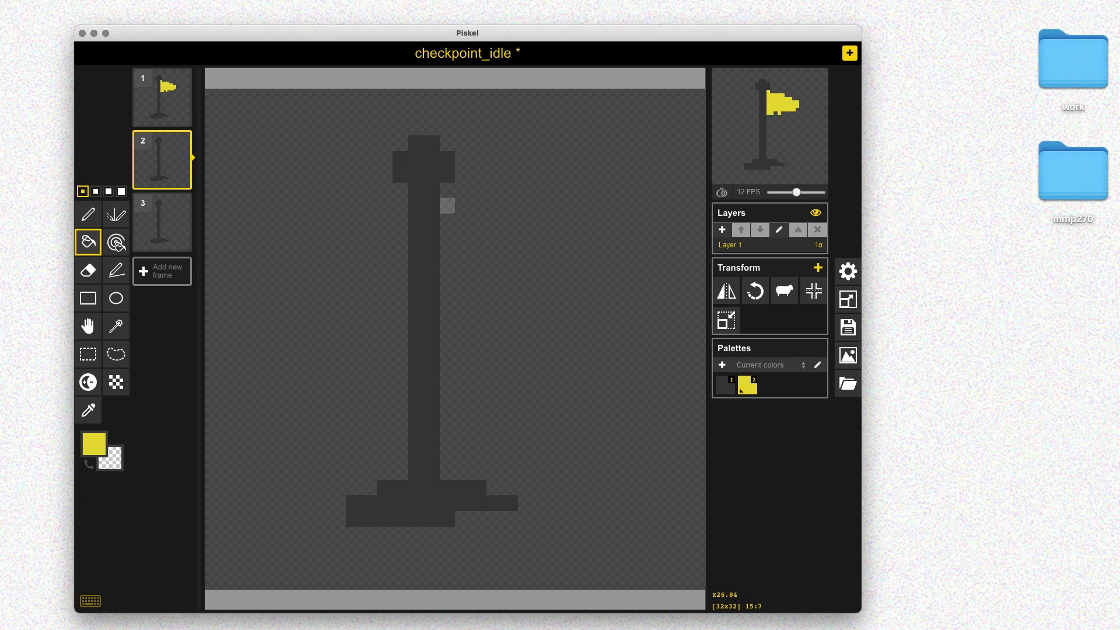
key("p")
mouse_move(448, 190)
left_mouse_down()
mouse_move(478, 221)
mouse_move(587, 205)
mouse_move(619, 221)
left_mouse_up()
mouse_move(462, 300)
left_mouse_down()
mouse_move(588, 276)
mouse_move(537, 252)
left_mouse_up()
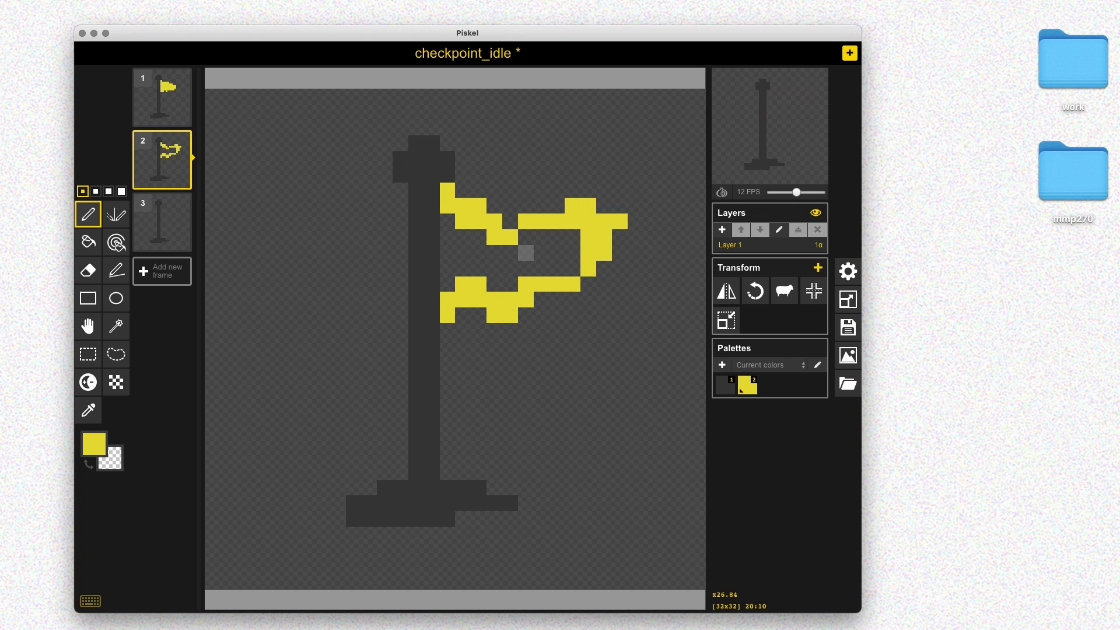
key("b")
left_click(526, 269)
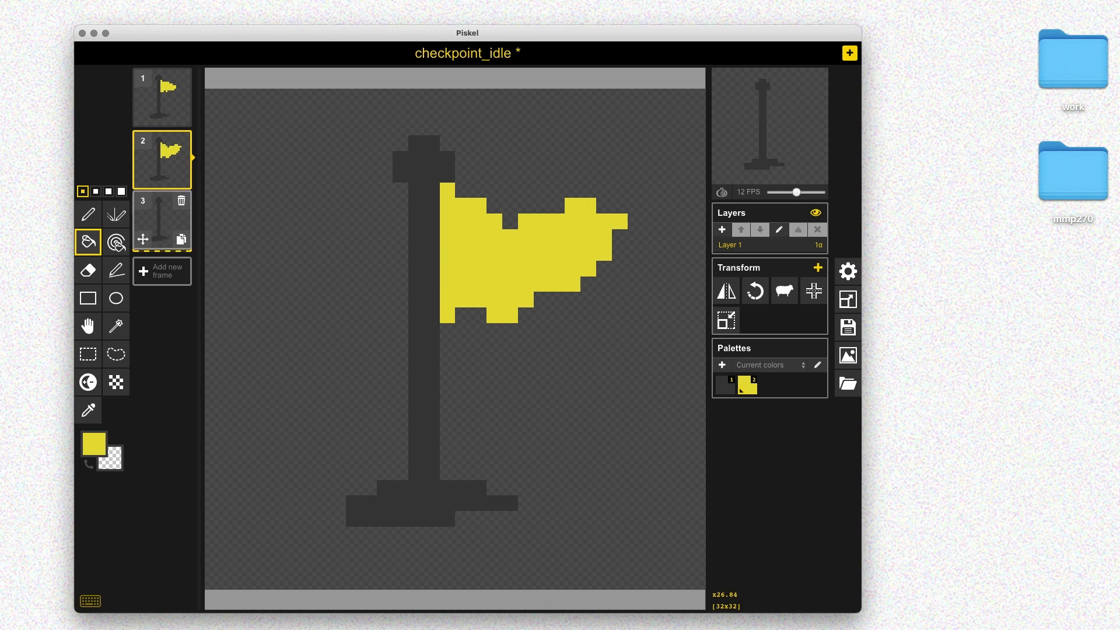
Draw a yellow flag about 10 pixels long with a drooping tip in frame 3 and fill its outline
left_click(162, 224)
key("p")
mouse_move(447, 190)
left_mouse_down()
mouse_move(526, 190)
mouse_move(556, 284)
left_mouse_up()
mouse_move(448, 268)
left_mouse_down()
mouse_move(525, 283)
mouse_move(556, 315)
mouse_move(588, 315)
left_mouse_up()
key("b")
left_click(509, 252)
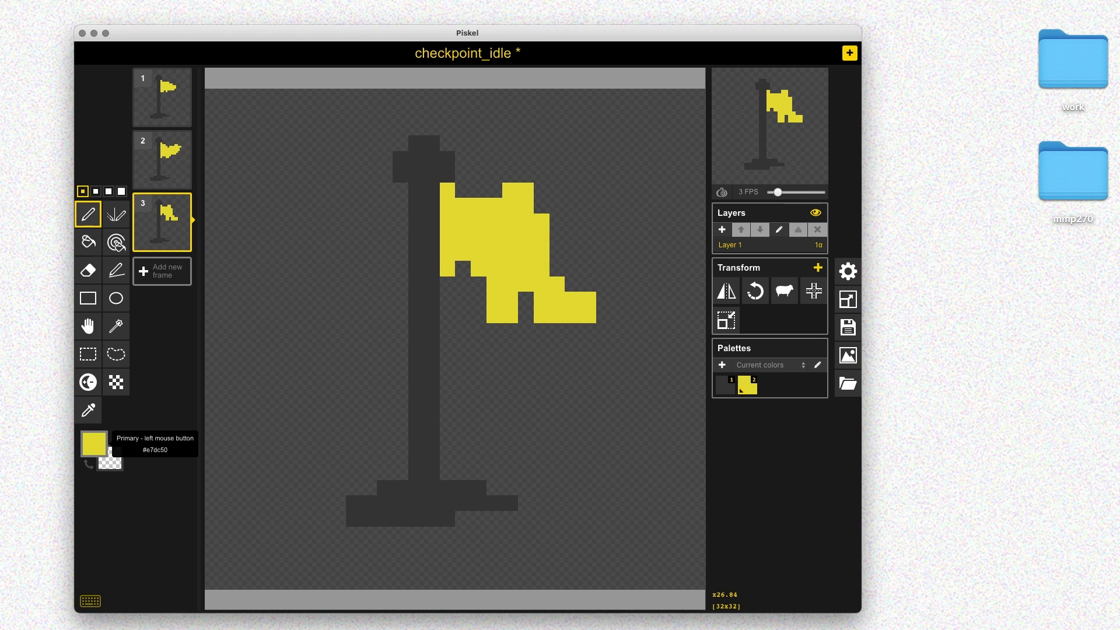
Set the primary colour to a lighter grey and fill the flagpole in frame 3 with it
left_click(94, 444)
left_click(132, 499)
left_click(131, 514)
key("b")
left_click(431, 299)
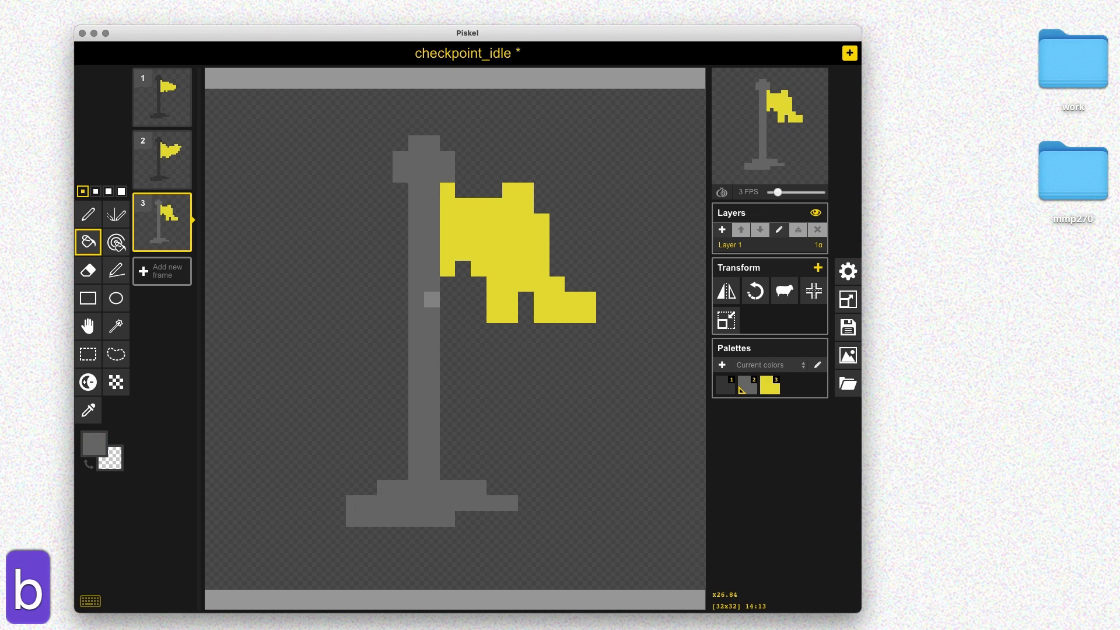
Replace the dark grey of the flagpoles in frames 1 and 2 with the lighter grey and save the sprite
left_click(116, 242)
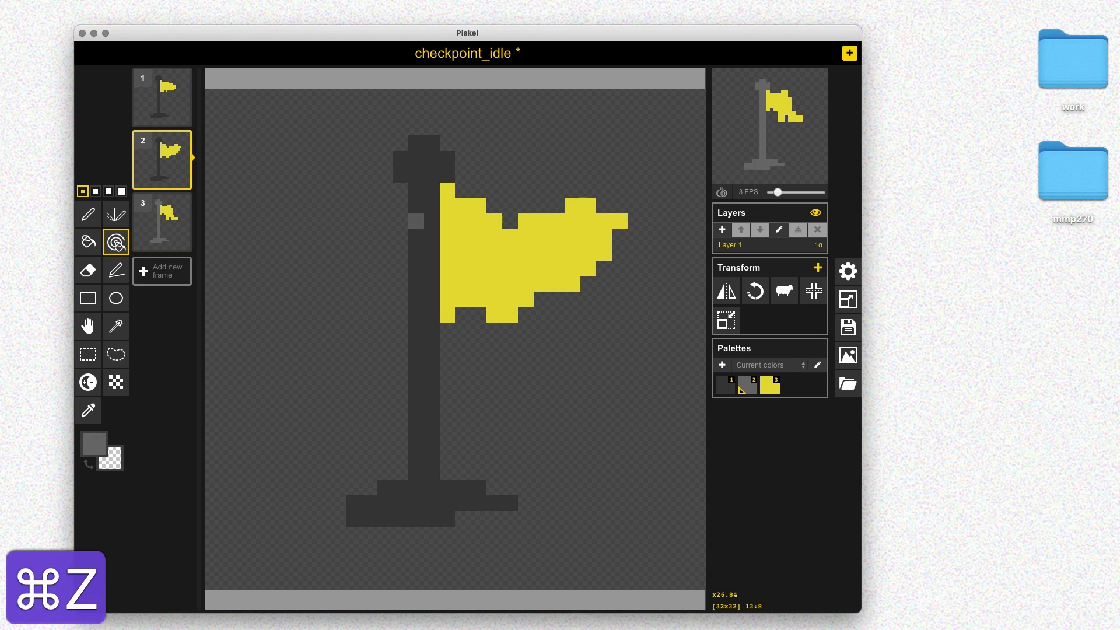
left_click(416, 221)
mouse_move(162, 224)
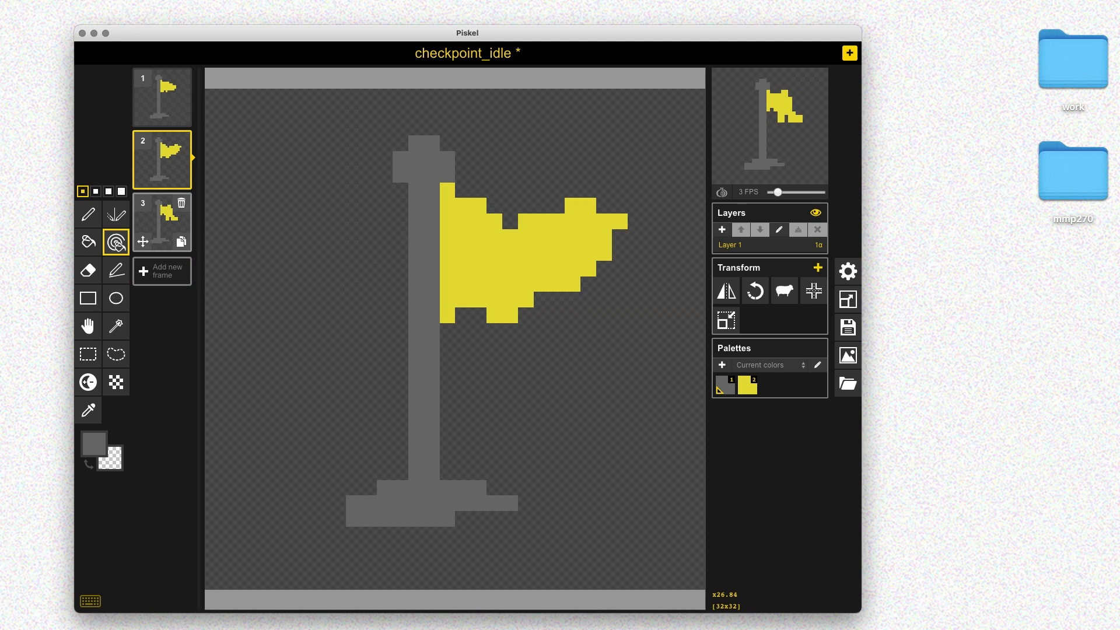
key("super+s")
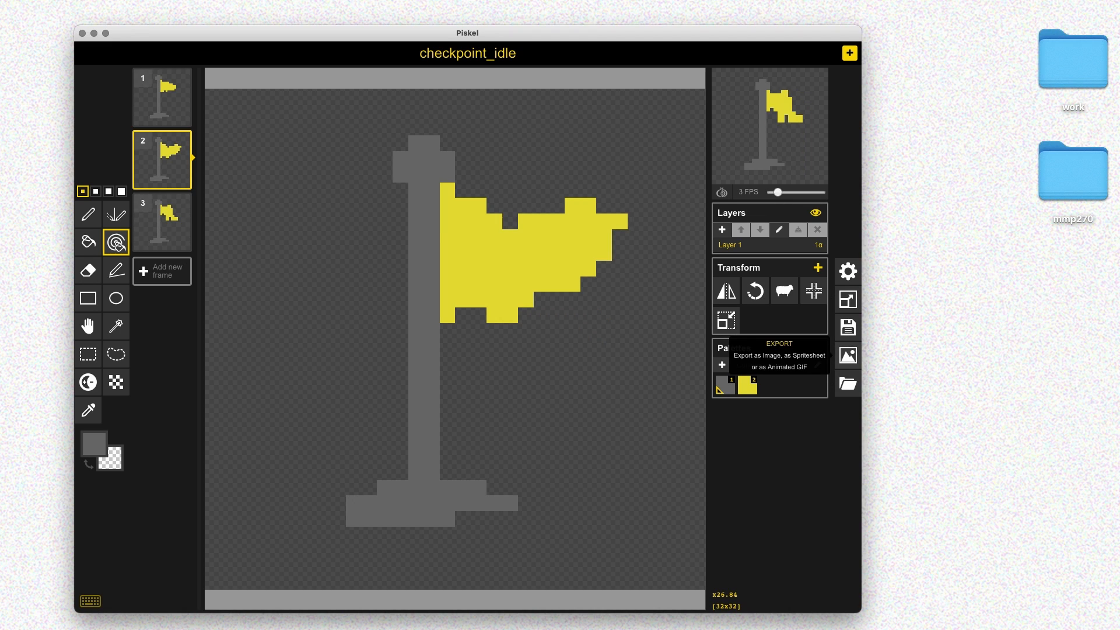
Export the animation as a PNG spritesheet of 2 columns and 2 rows named checkpoint_idle in the Checkpoints folder
left_click(848, 355)
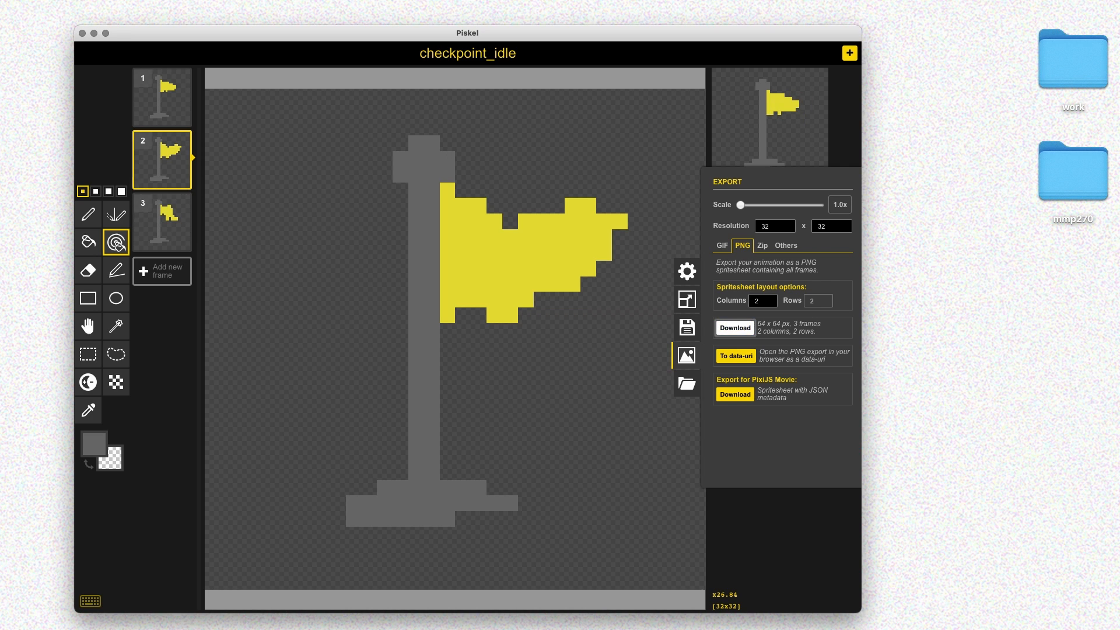
left_click(735, 328)
left_click(522, 298)
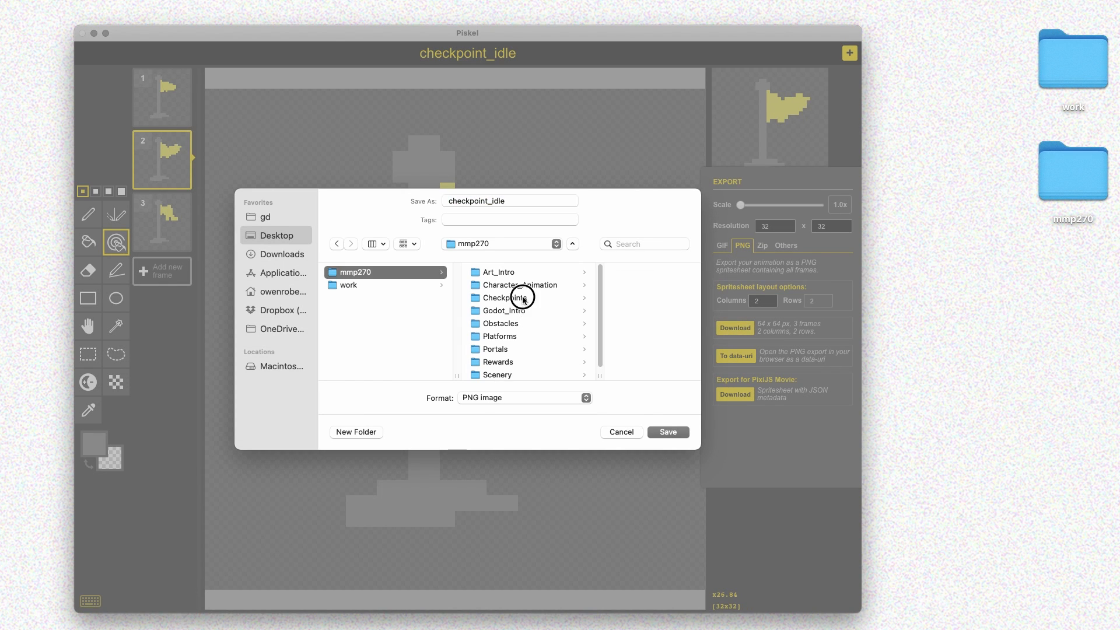
left_click(666, 431)
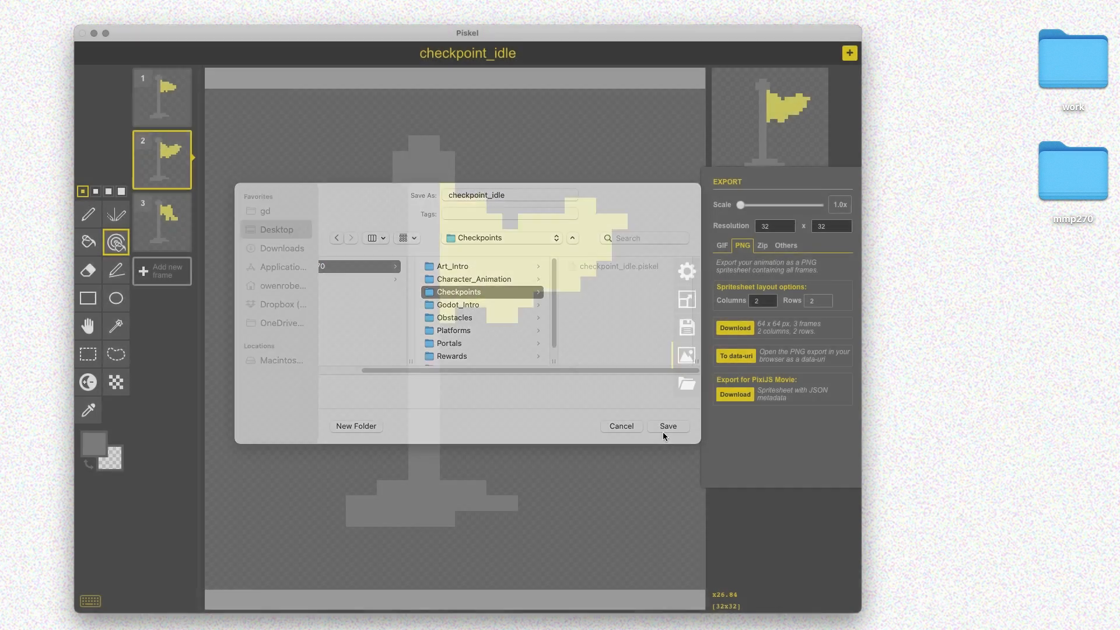
key("super+s")
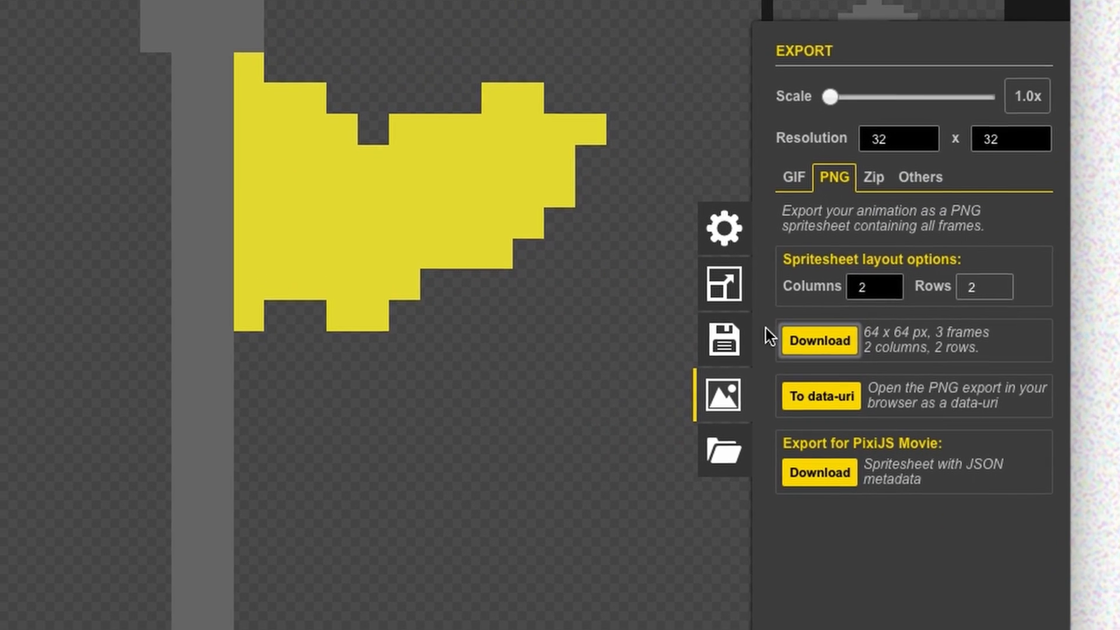
Retitle the sprite checkpoint_active and save it as a new .piskel file in the Checkpoints folder
left_click(683, 352)
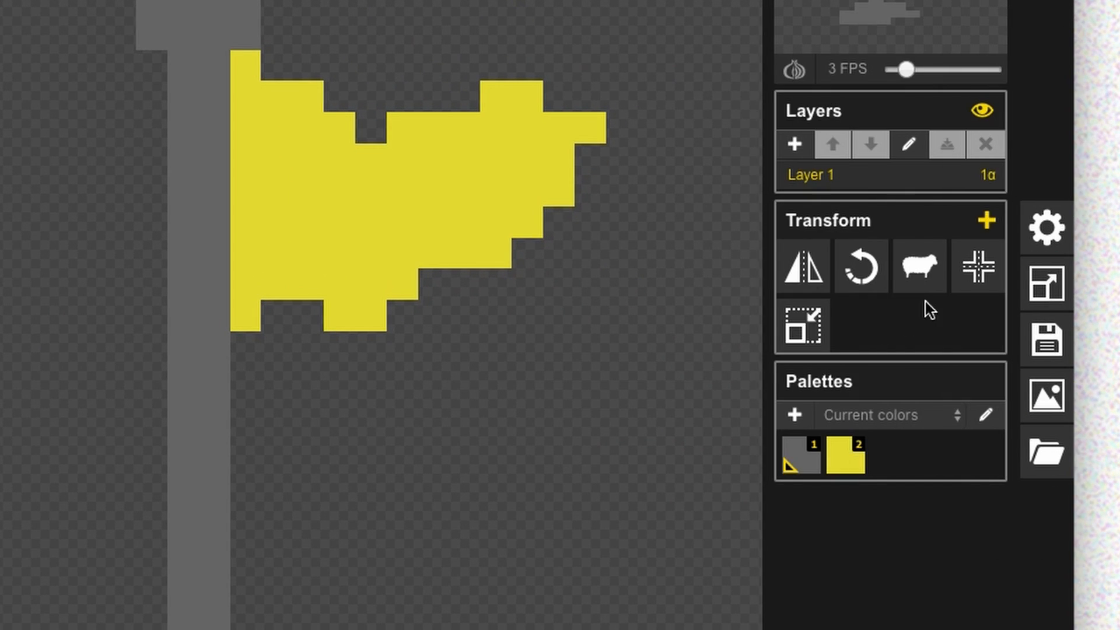
left_click(1045, 329)
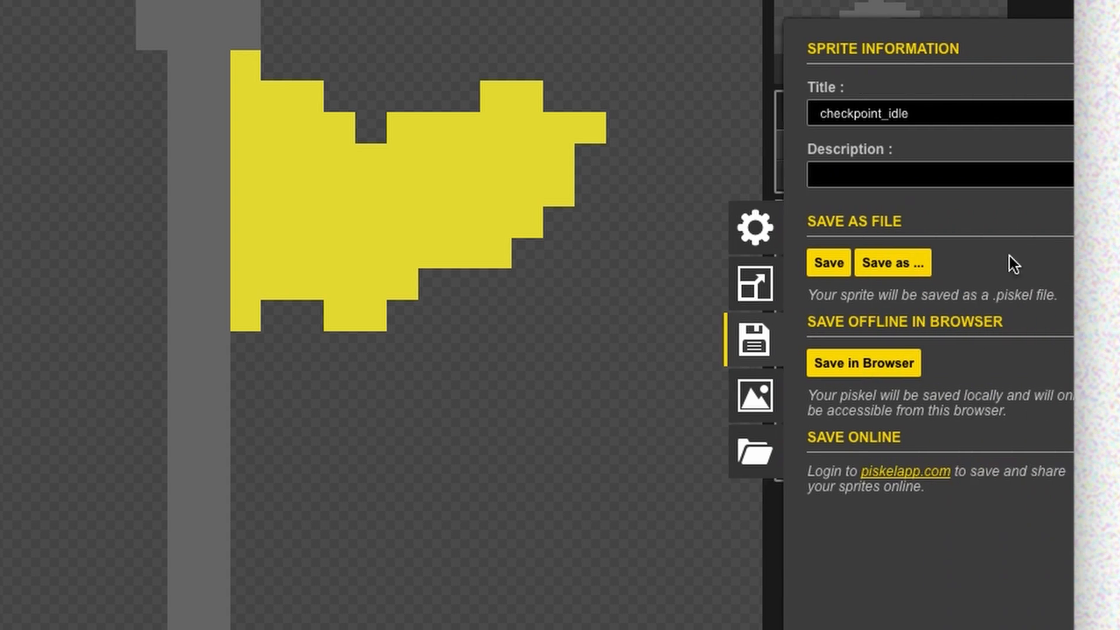
left_click(938, 118)
key("BackSpace")
key("BackSpace")
key("BackSpace")
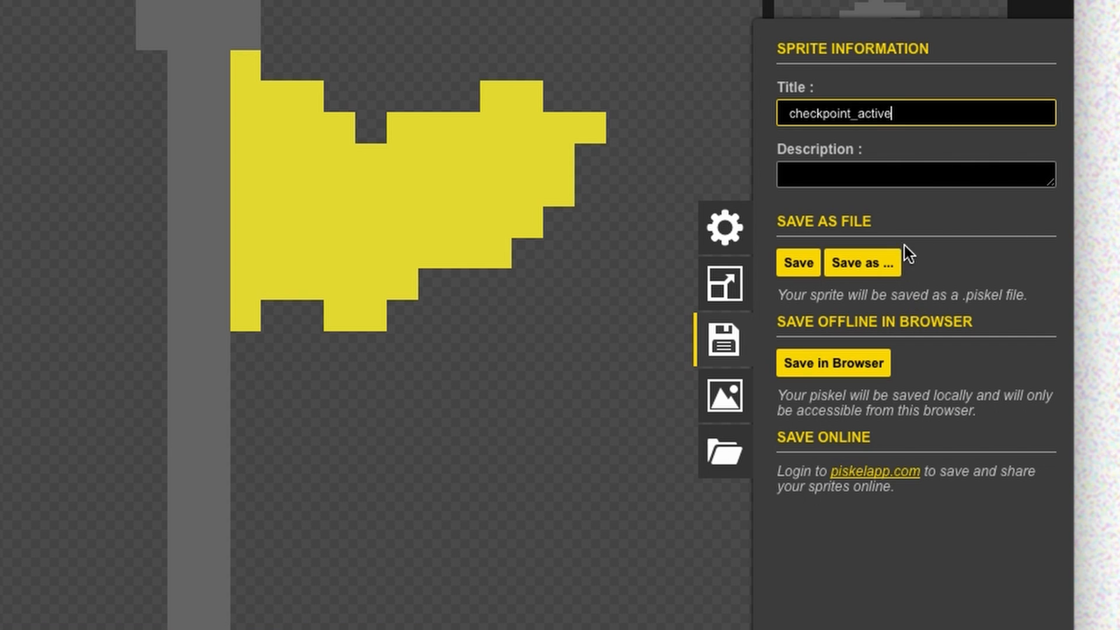
left_click(837, 257)
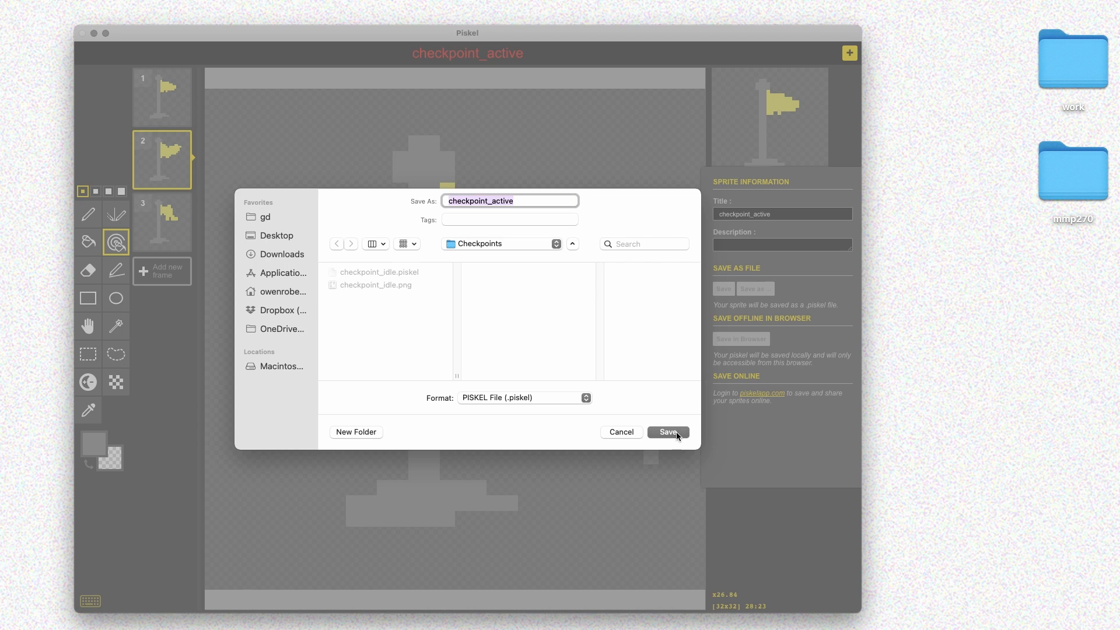
left_click(669, 432)
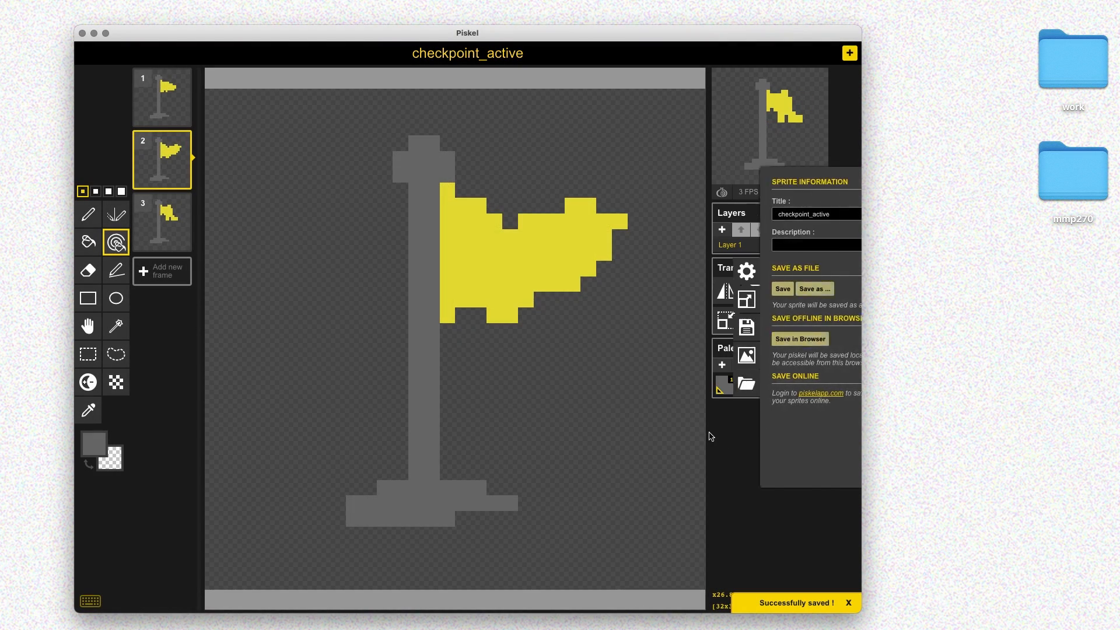
Mirror all three frames so the flag points left, and replace the flag's yellow with light purple in every frame
left_click(158, 110)
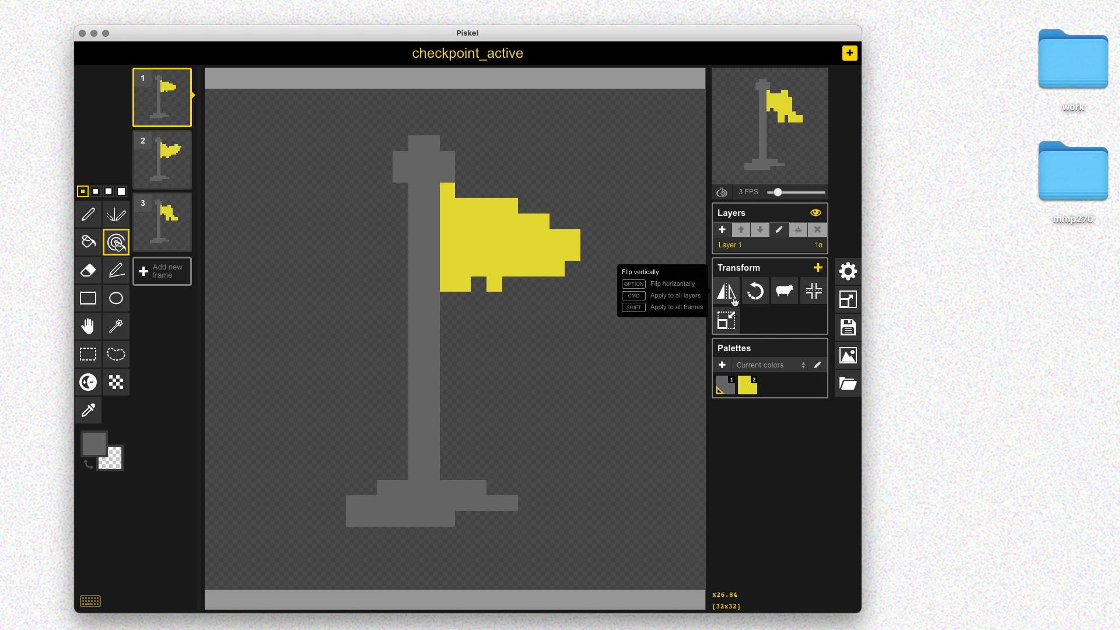
key("super+z")
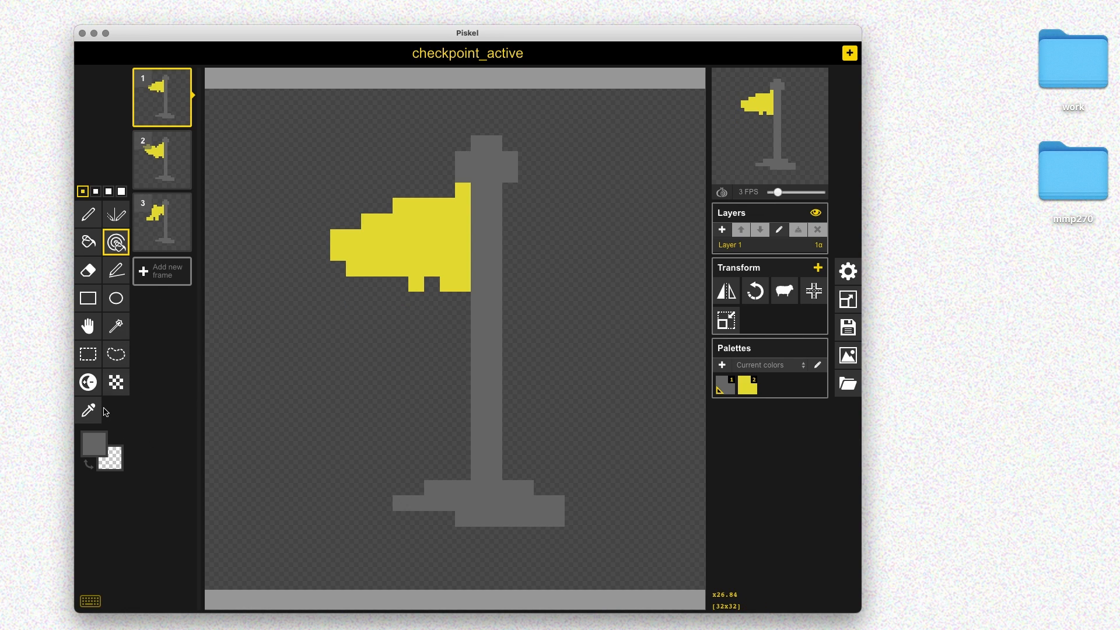
left_click(93, 443)
left_click(223, 496)
left_click_drag(222, 496, 219, 525)
left_click_drag(180, 494, 161, 473)
key("super+z")
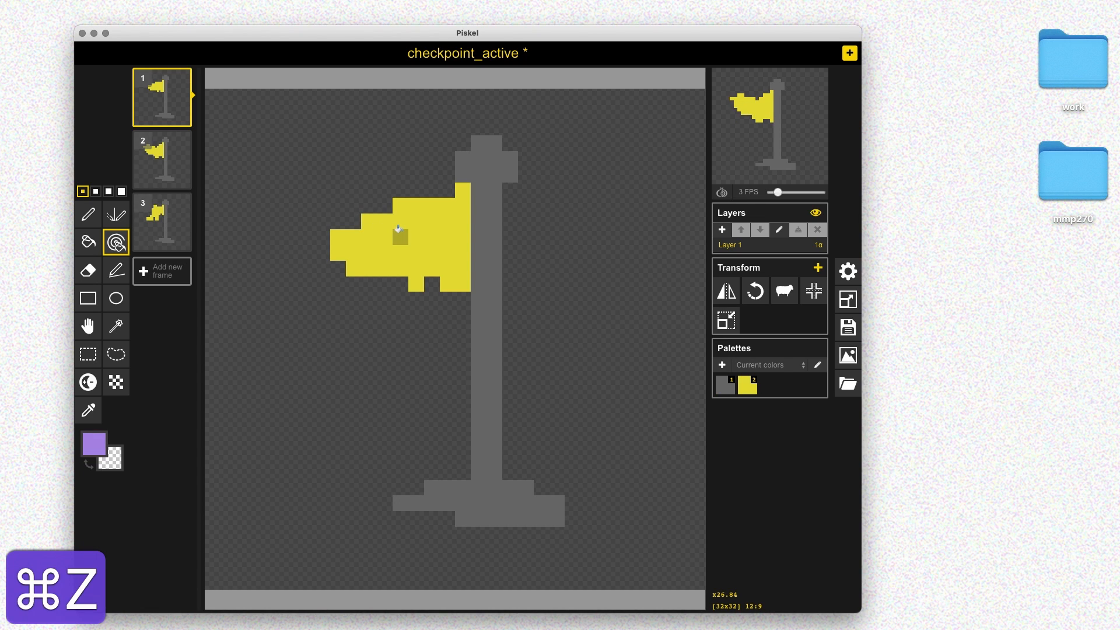
left_click(397, 230, "shift")
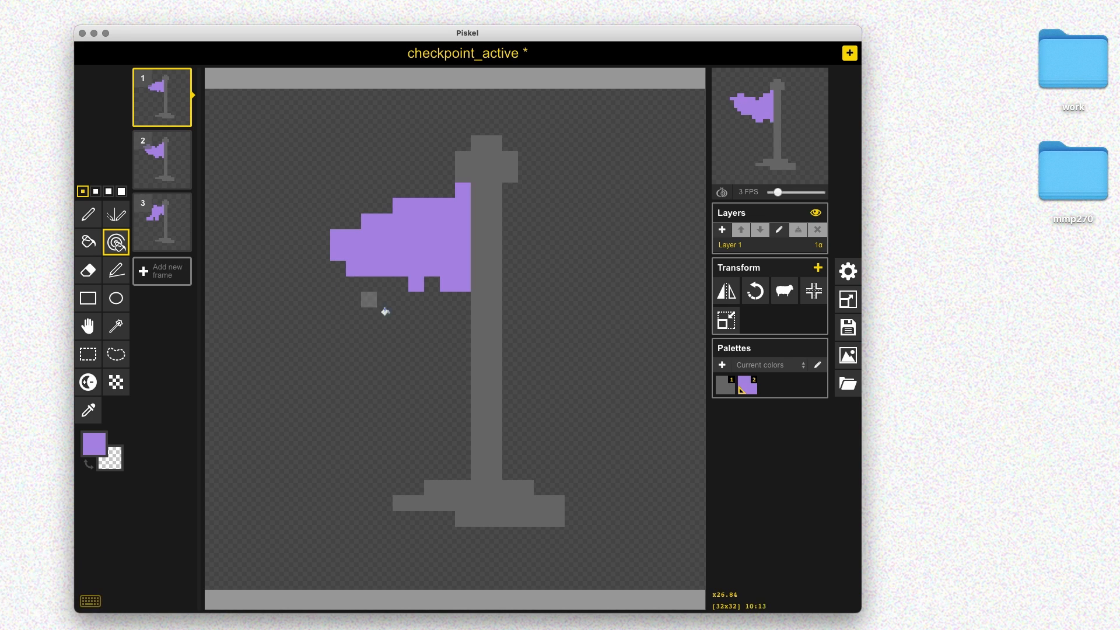
Save the sprite and export it as a 2-column, 2-row PNG spritesheet named checkpoint_active in the Checkpoints folder
key("super+s")
left_click(847, 355)
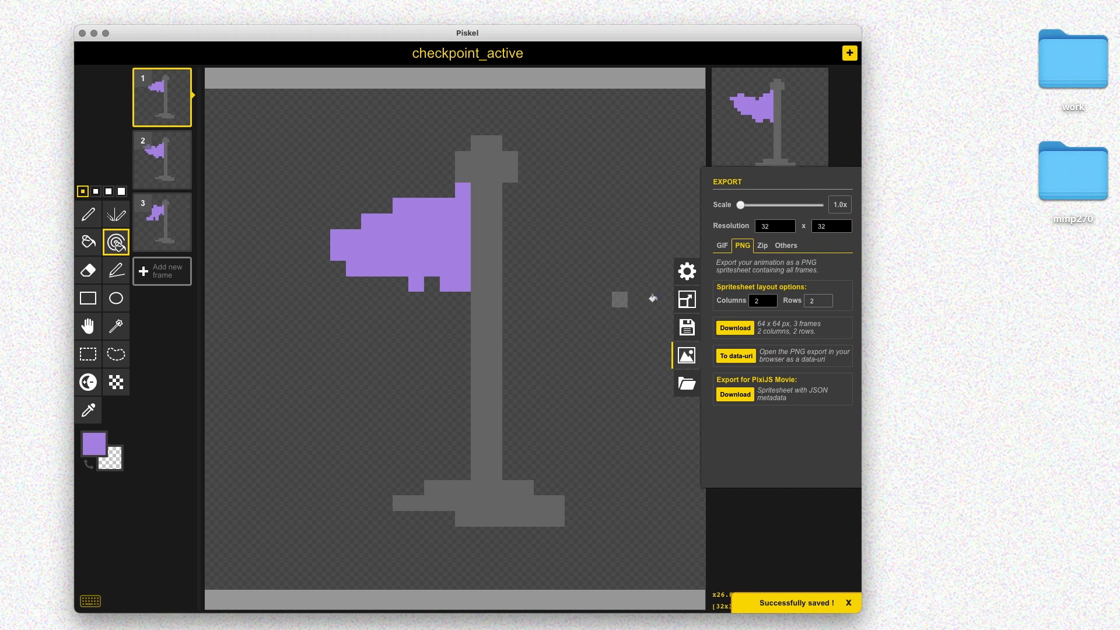
left_click(736, 328)
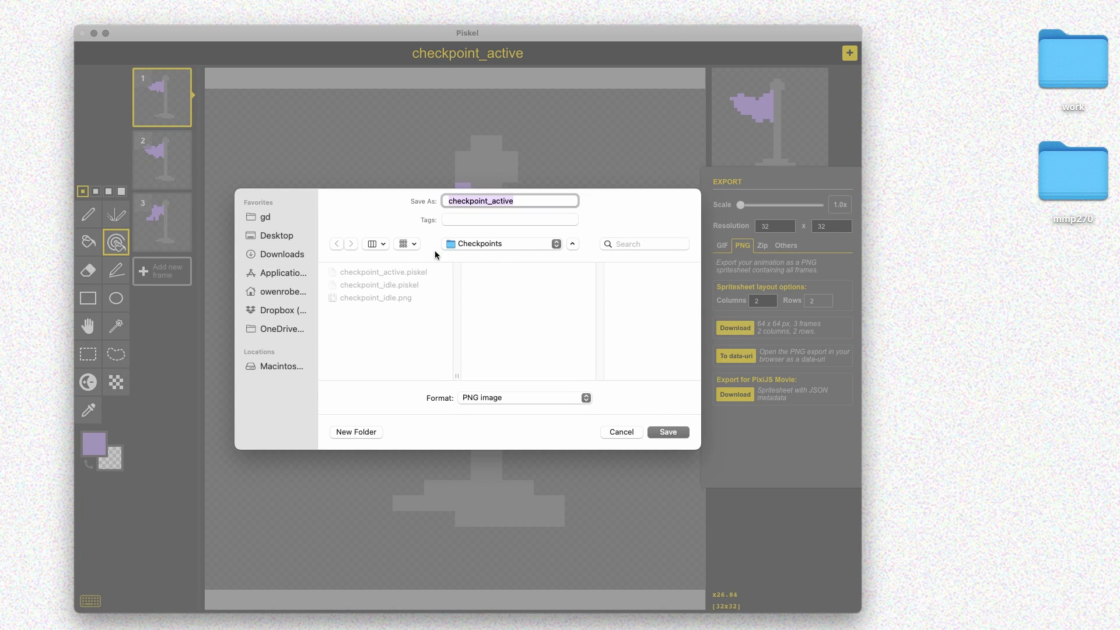
left_click(652, 433)
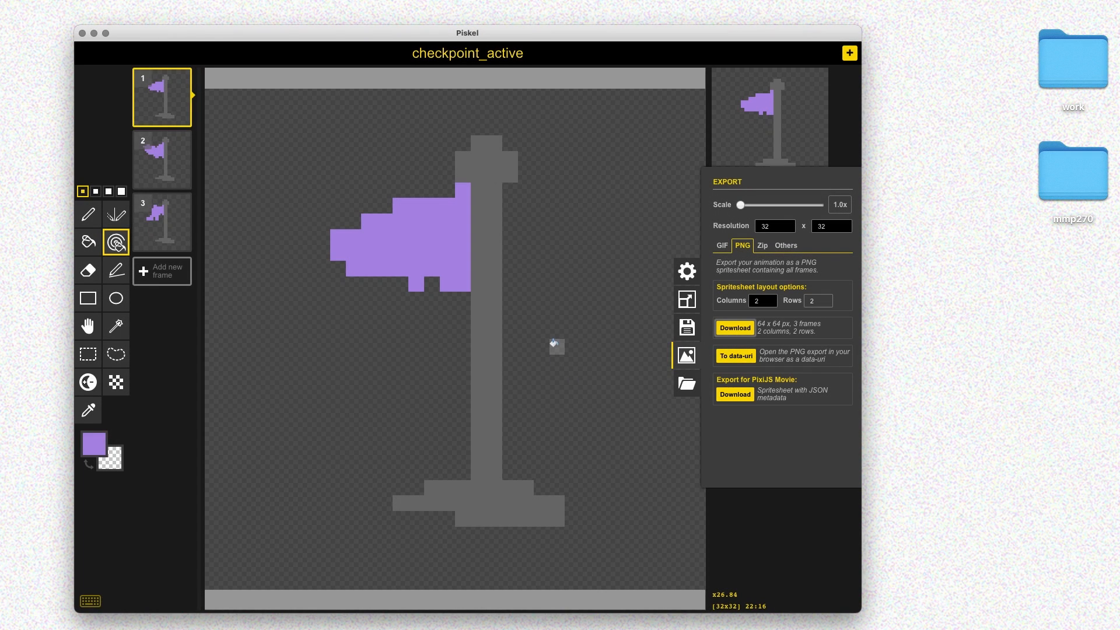
key("super+s")
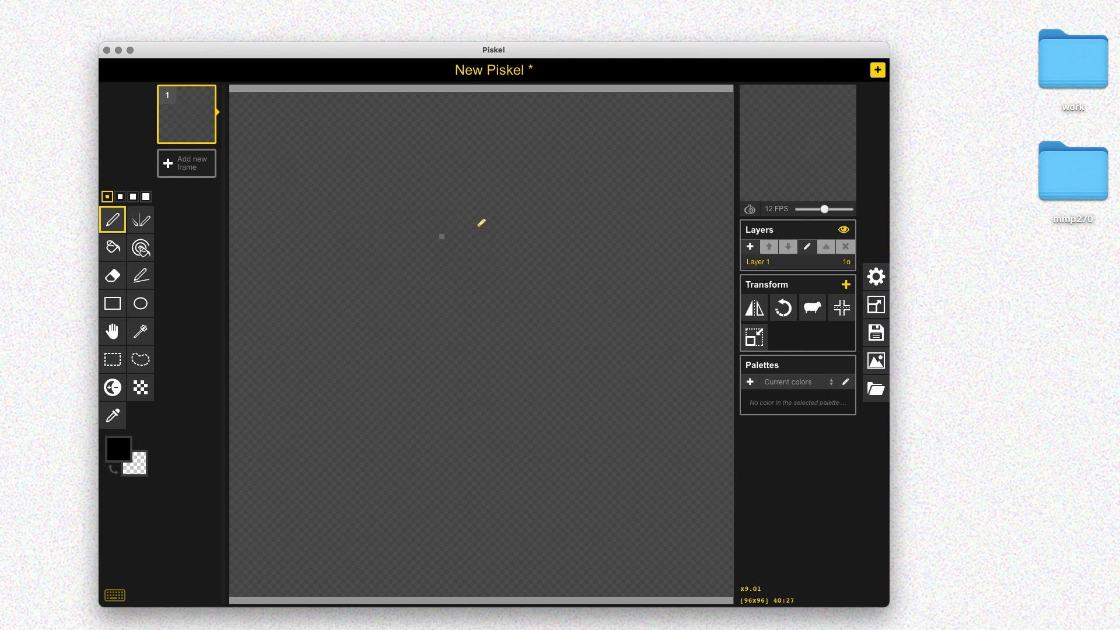
Title the new 96x96 sprite portal
left_click(876, 333)
left_click(782, 220)
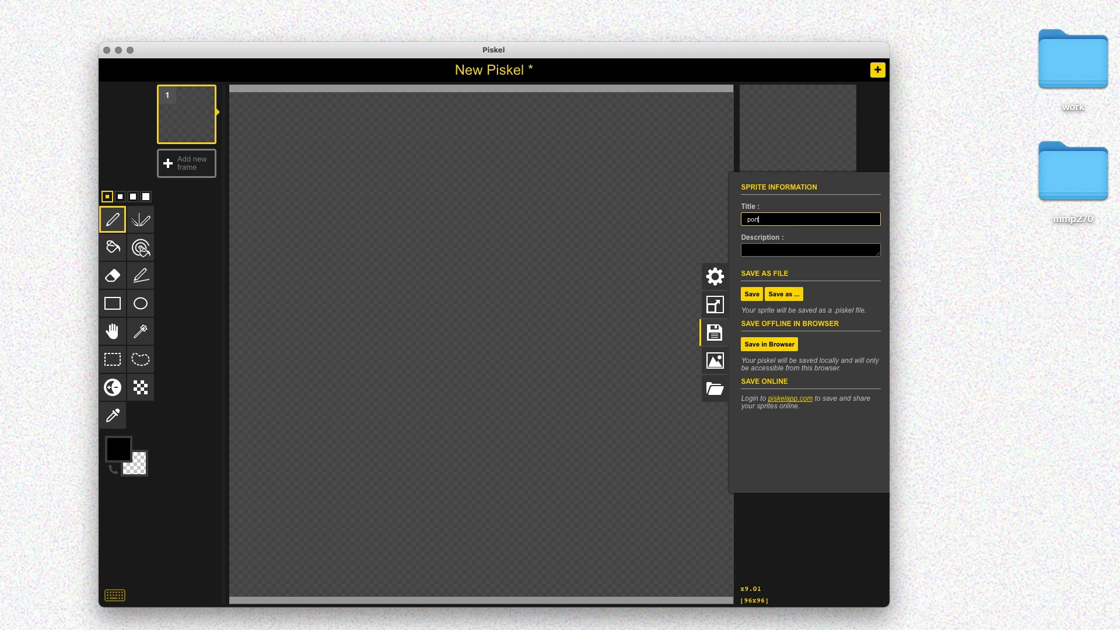
type("portal")
key("Return")
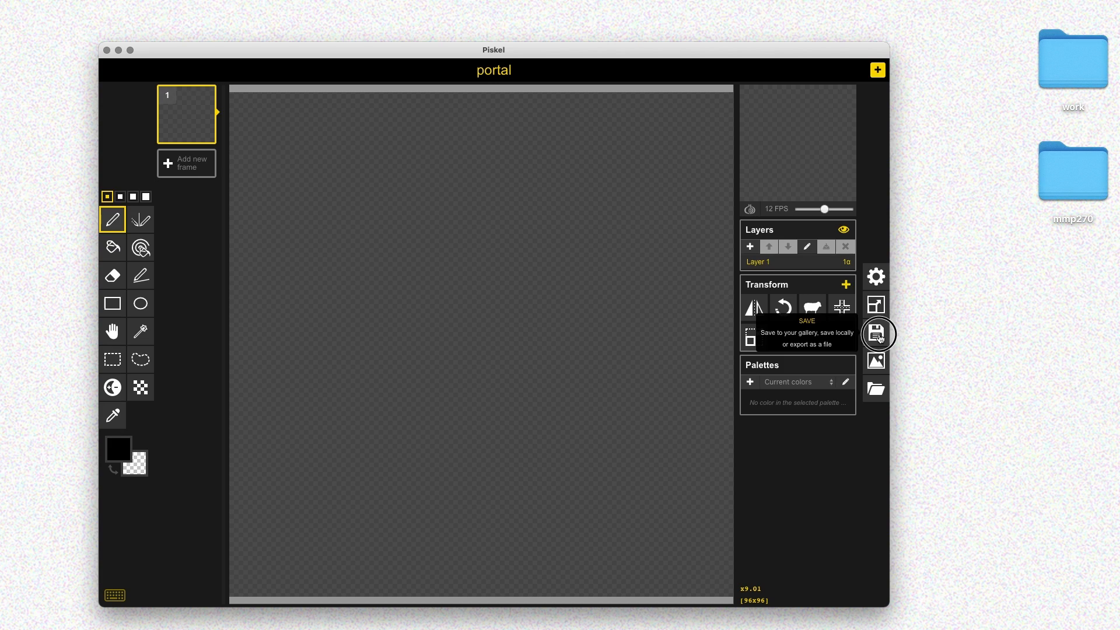
Save the portal sprite as a .piskel file in a new Portals folder inside mmp270
left_click(876, 333)
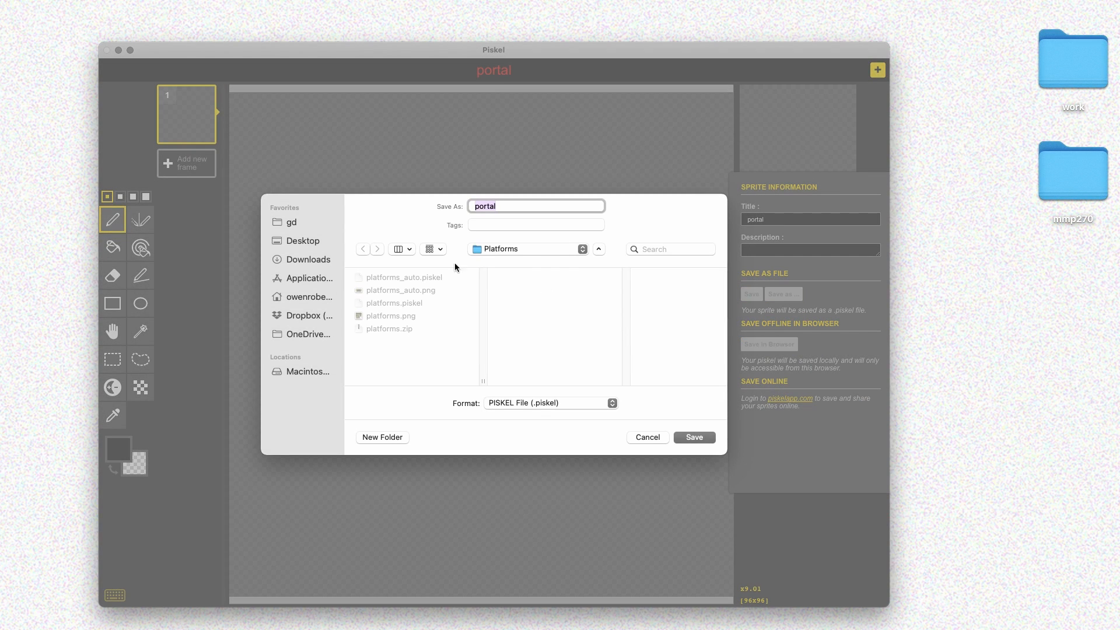
left_click(488, 253)
left_click(500, 262)
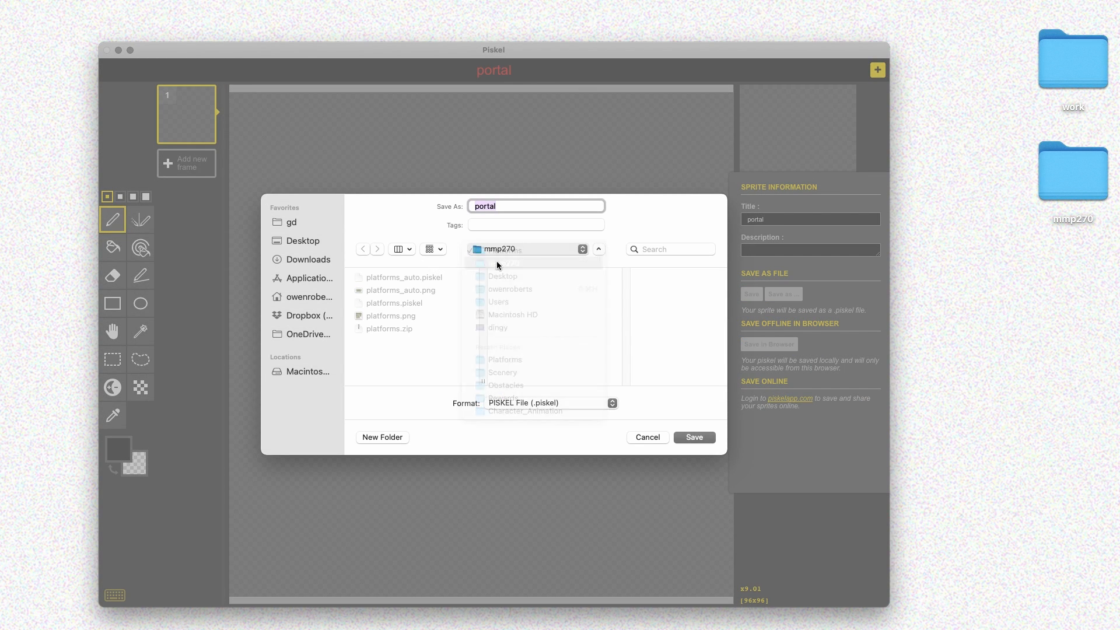
left_click(381, 436)
type("PO")
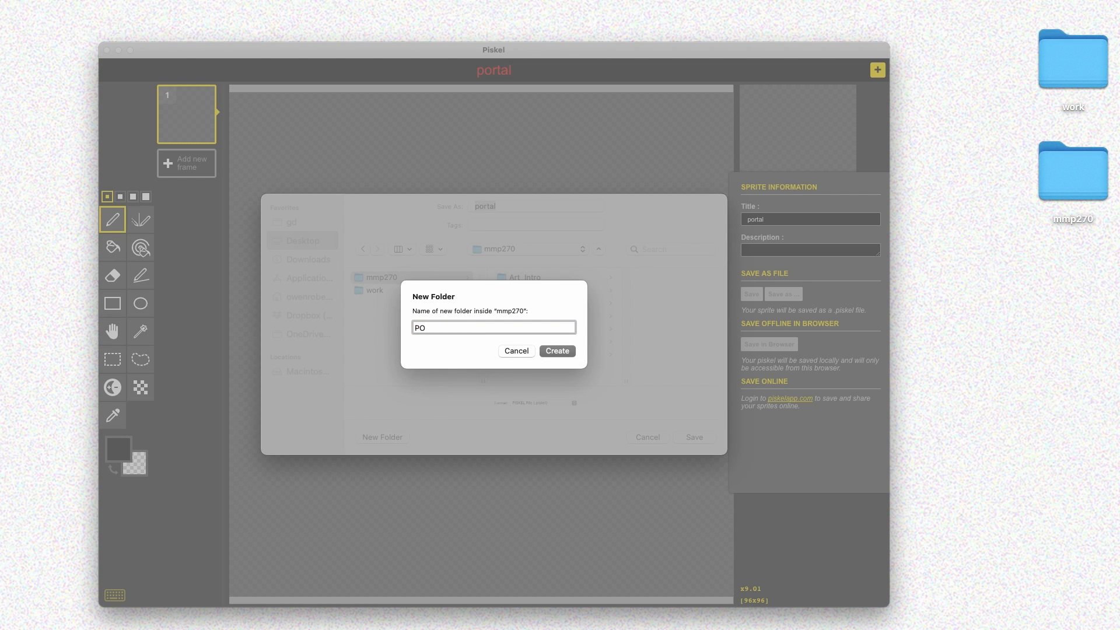
key("Return")
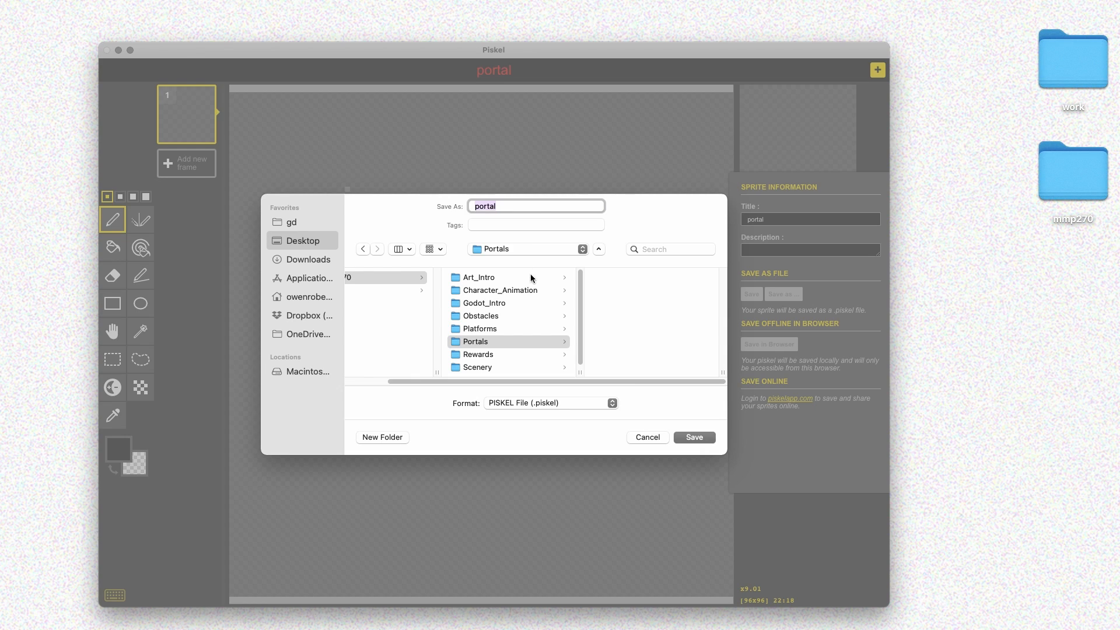
left_click(695, 437)
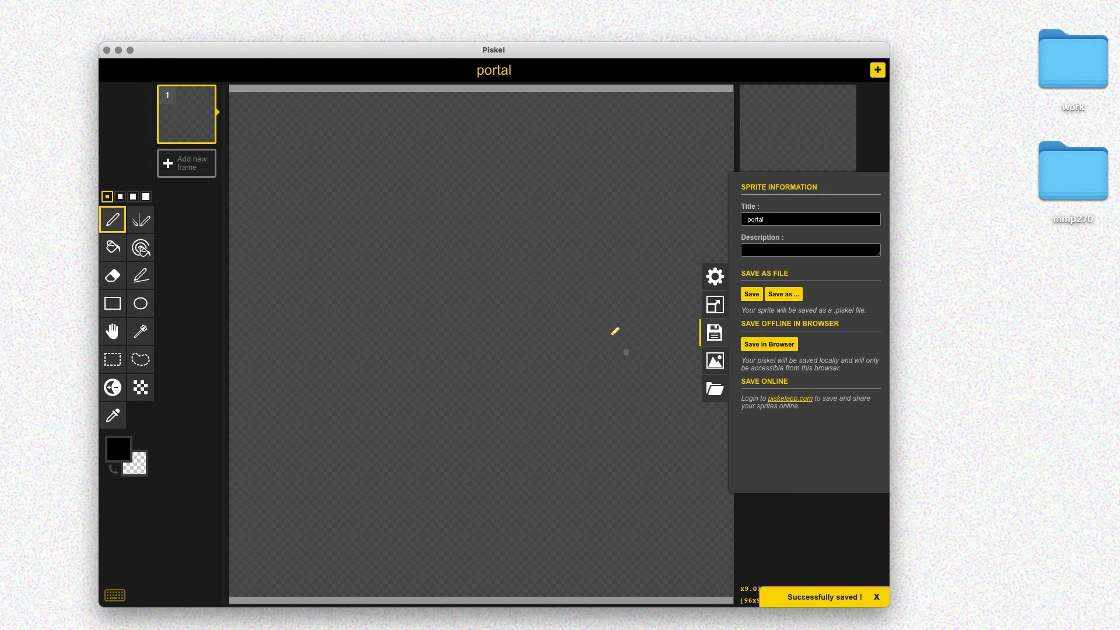
left_click(711, 333)
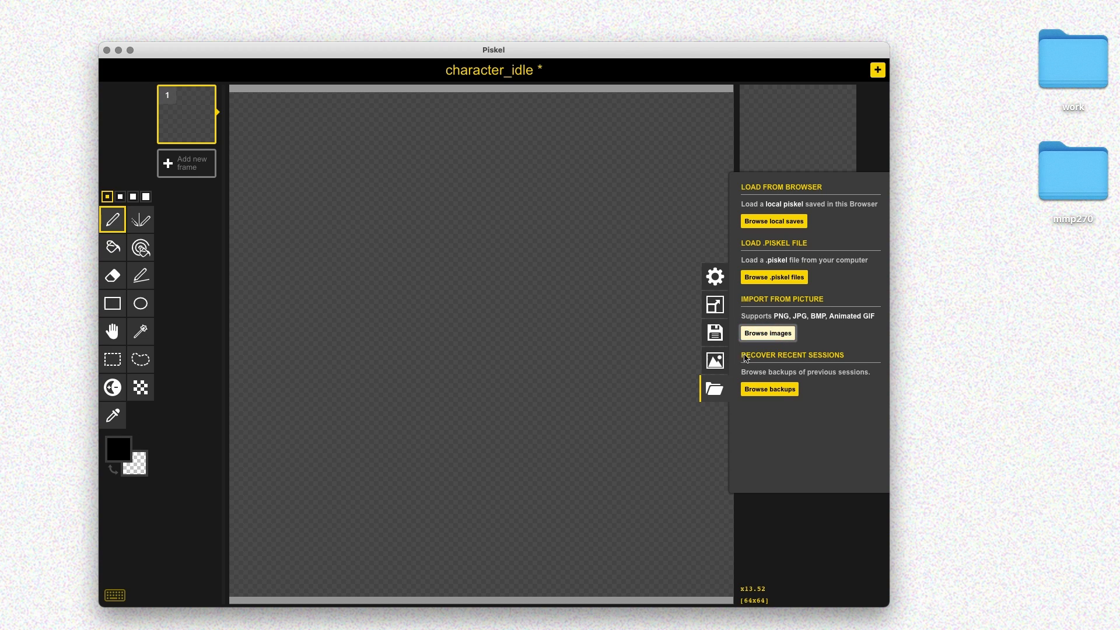
Open character_idle.png from the Character_Animation folder inside mmp270 for image import
left_click(768, 333)
left_click(491, 213)
left_click(492, 226)
left_click(540, 255)
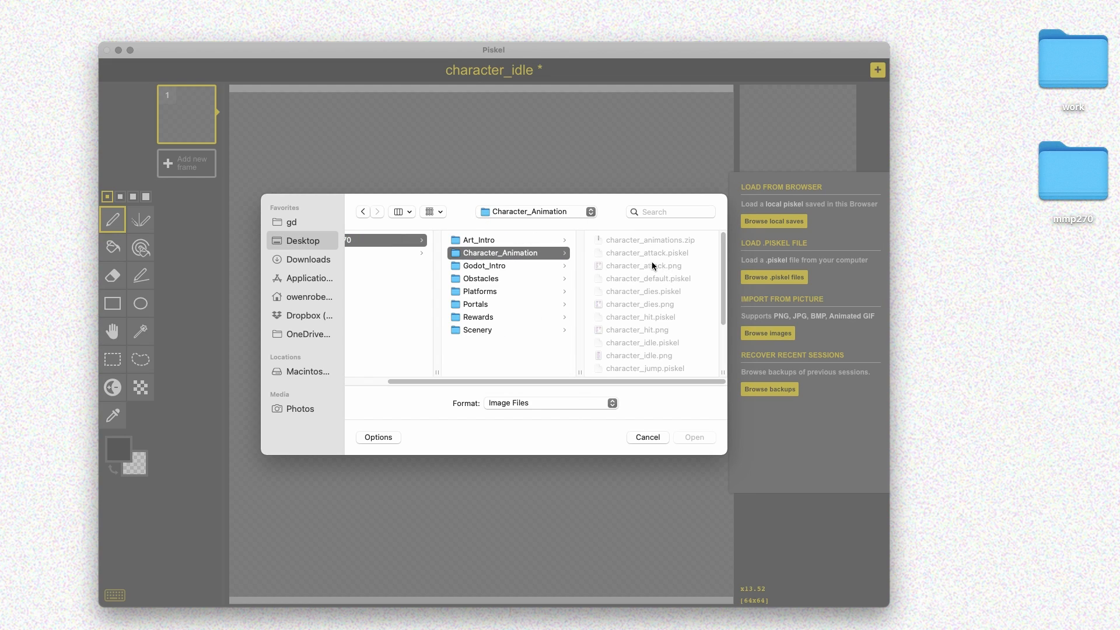
left_click(625, 330)
left_click(532, 356)
left_click(692, 437)
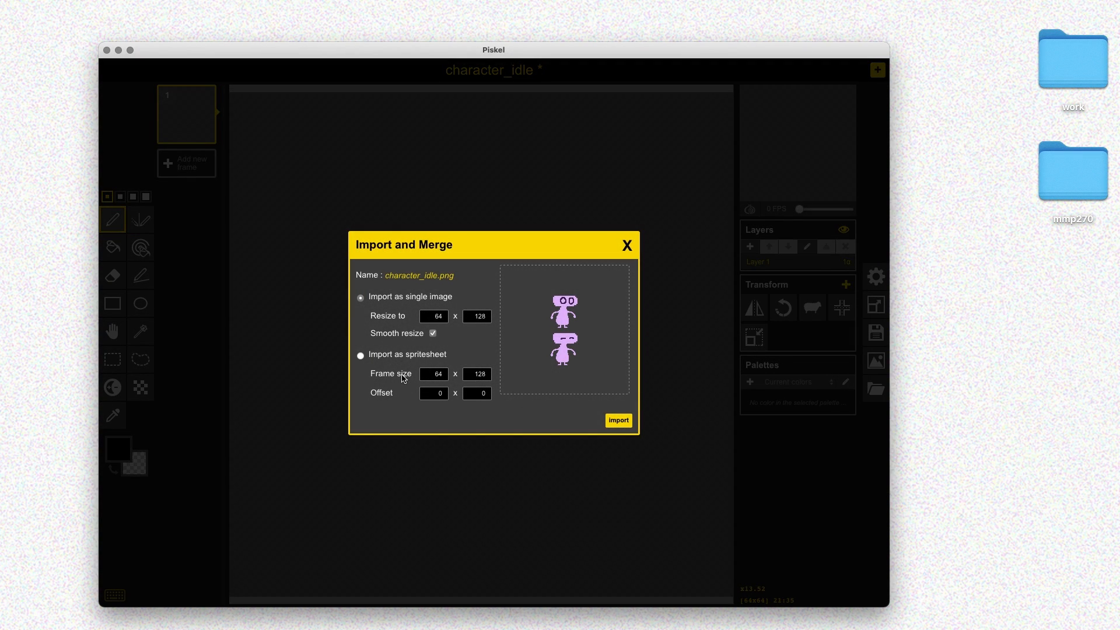
Import the picture as a spritesheet with a frame size of 64 x 64, replacing the current animation
left_click(390, 362)
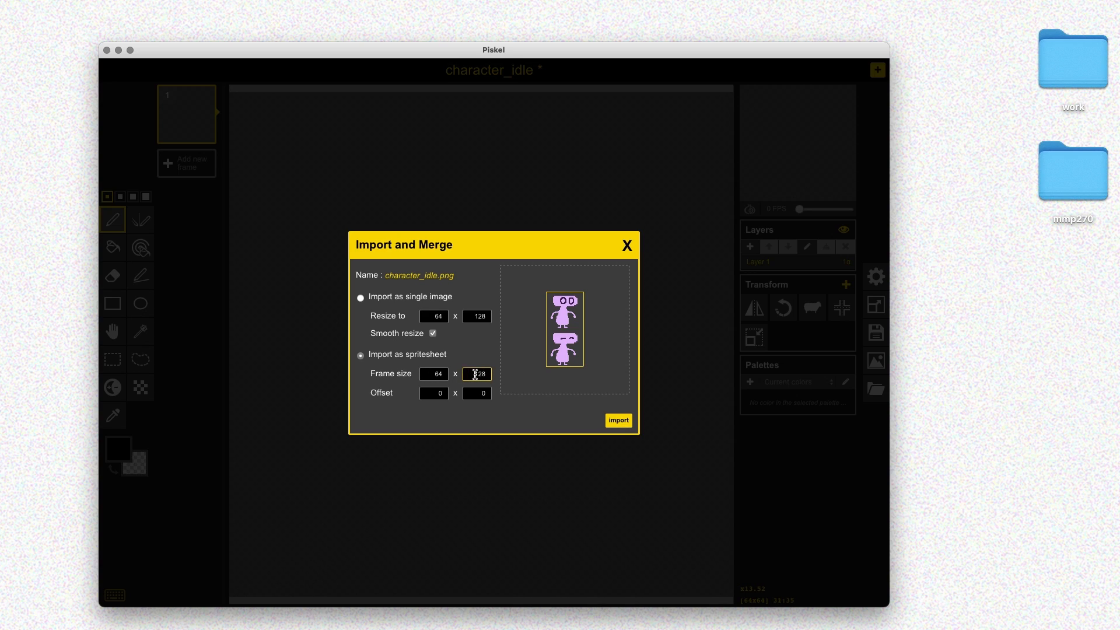
type("64")
left_click(612, 420)
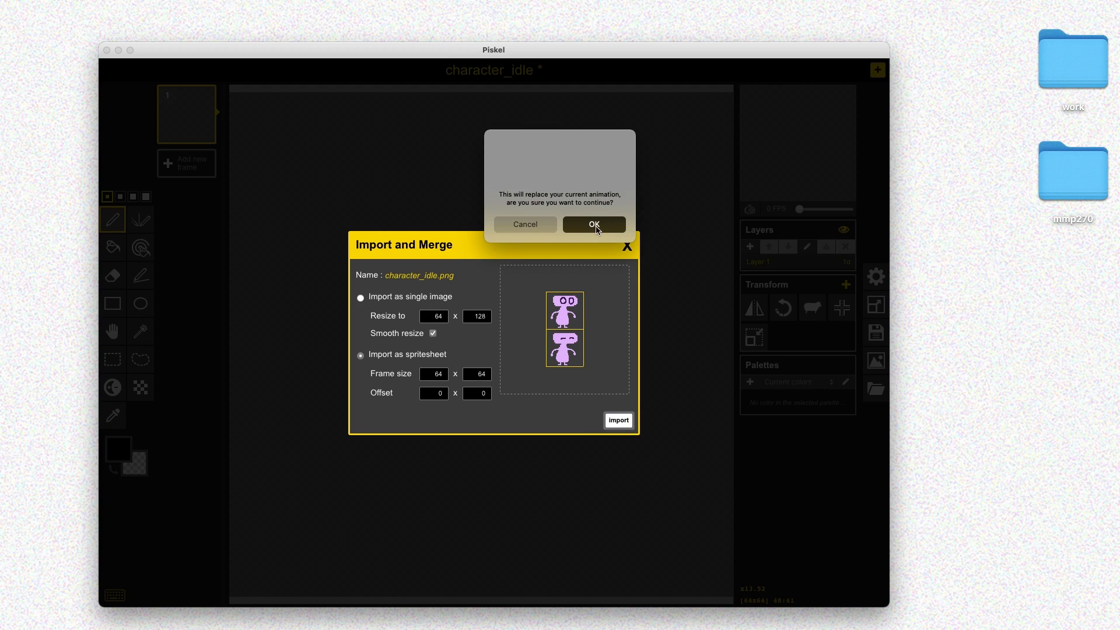
left_click(594, 225)
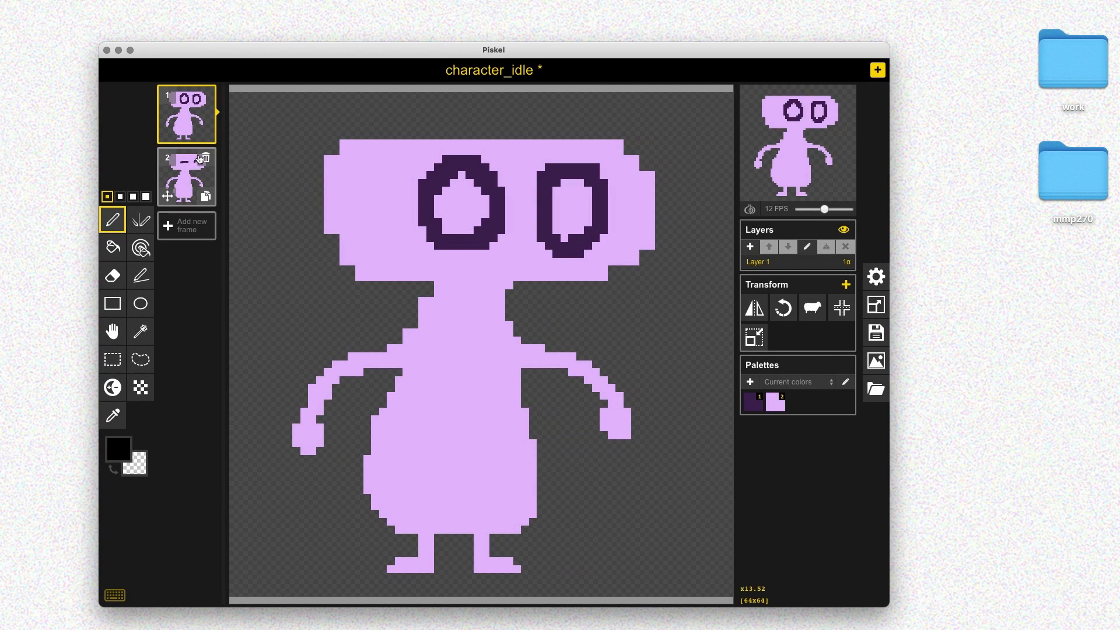
Delete frame 2 and resize the canvas to 96 x 96 px, anchored at the bottom centre without scaling the content
left_click(204, 158)
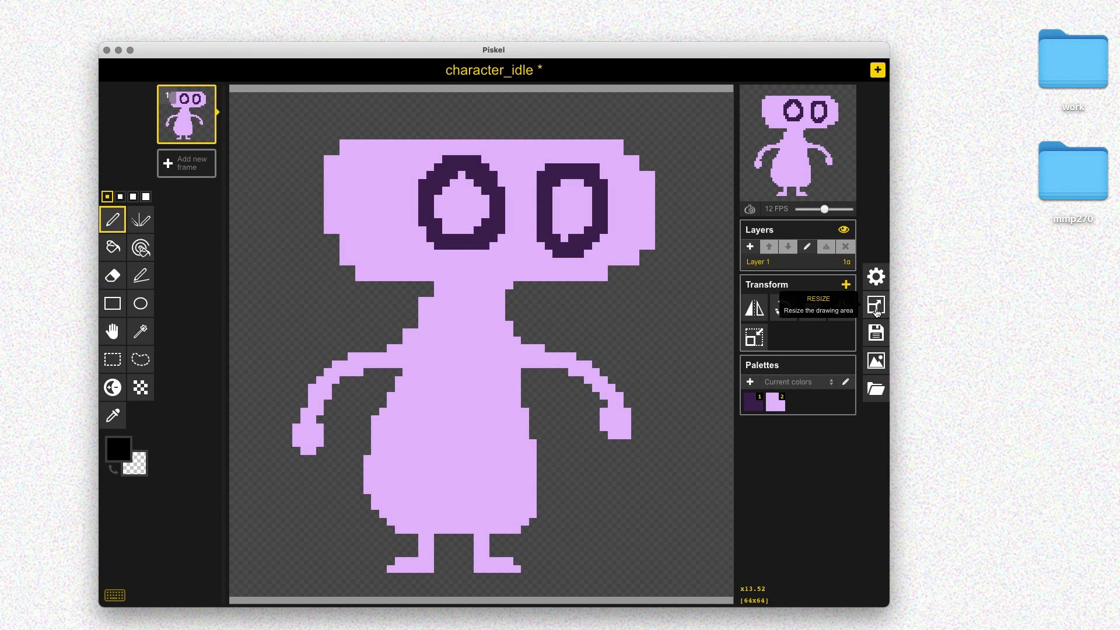
left_click(876, 305)
left_click(796, 306)
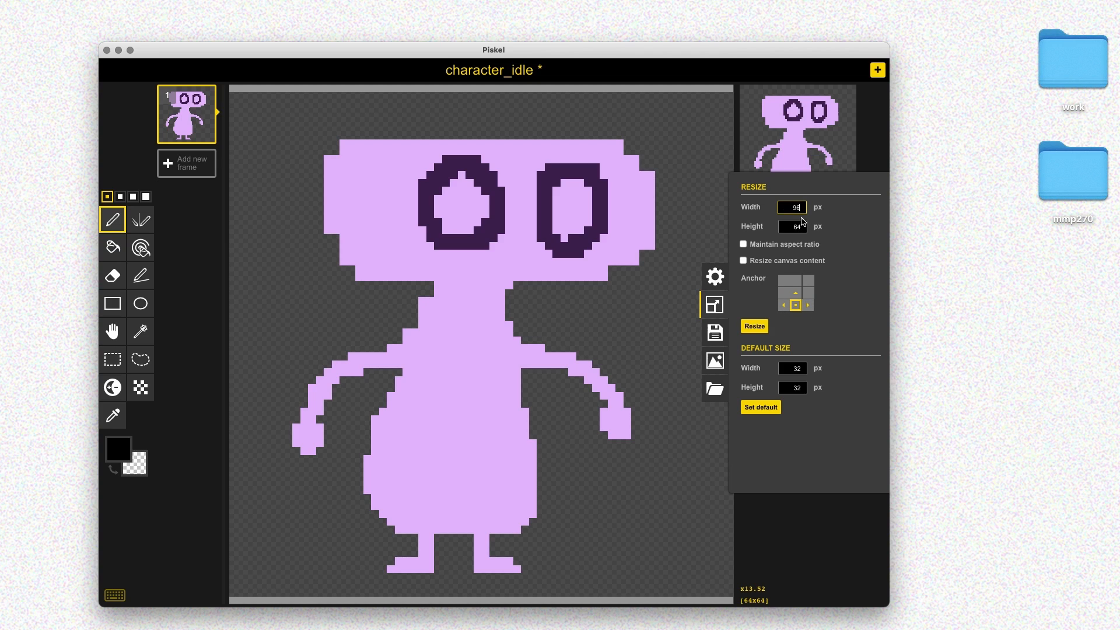
key("Return")
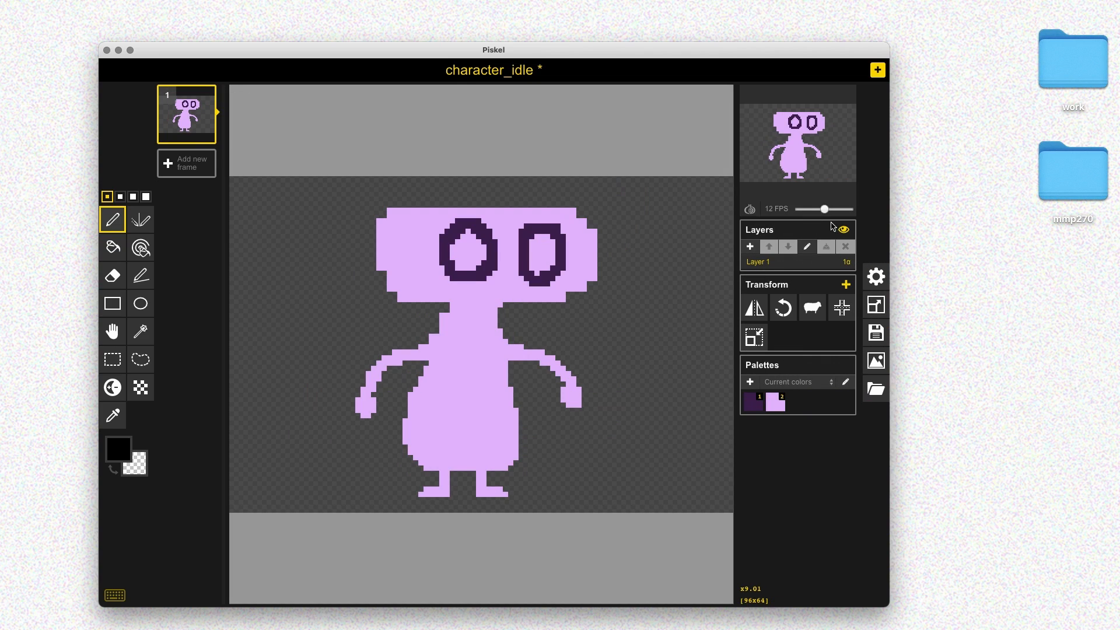
left_click(877, 313)
double_click(792, 228)
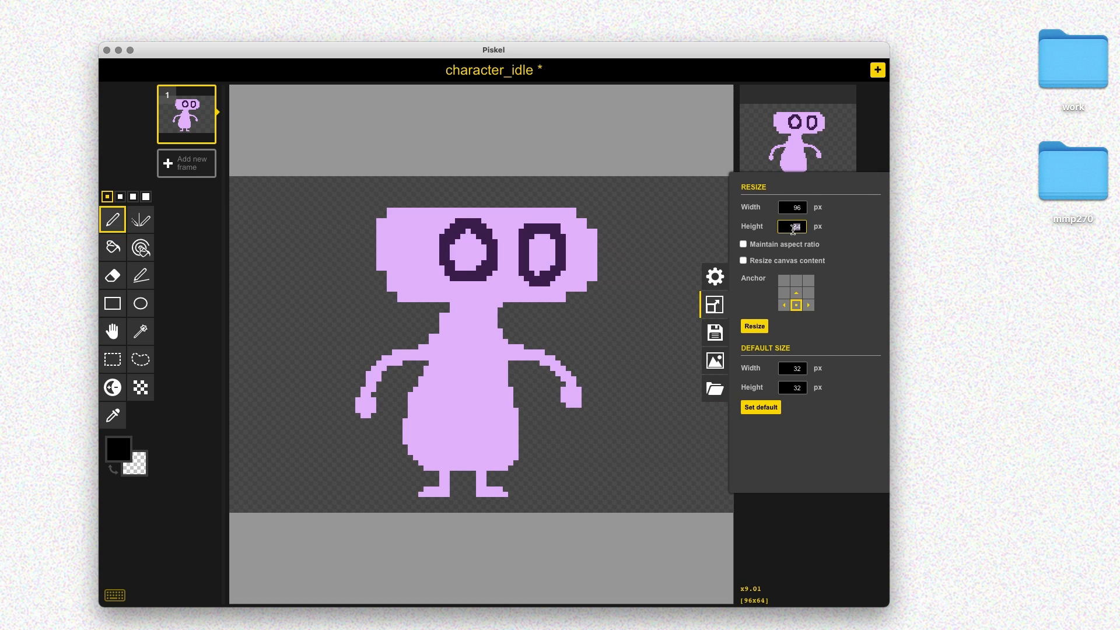
type("96")
key("Return")
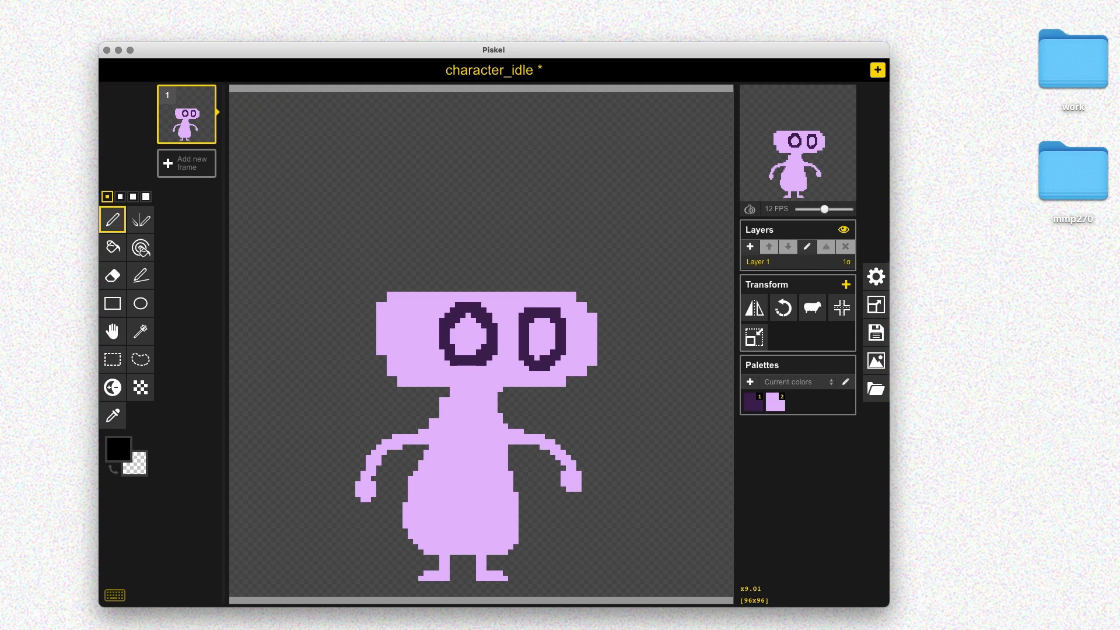
Add an empty second frame and set the preview to 1 FPS with onion skin on
key("n")
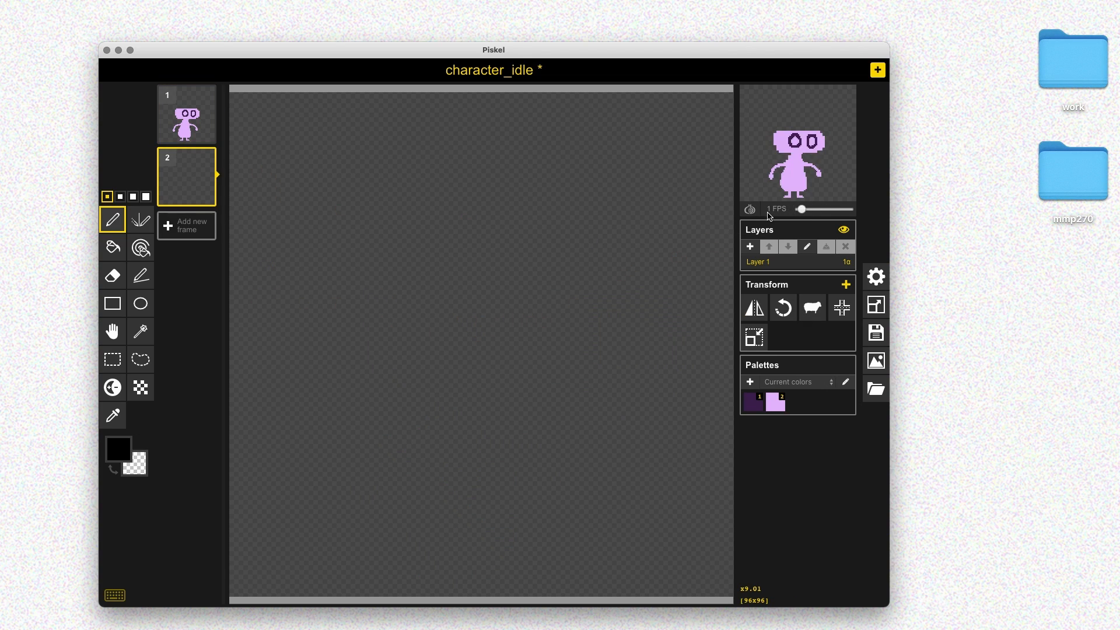
left_click(750, 209)
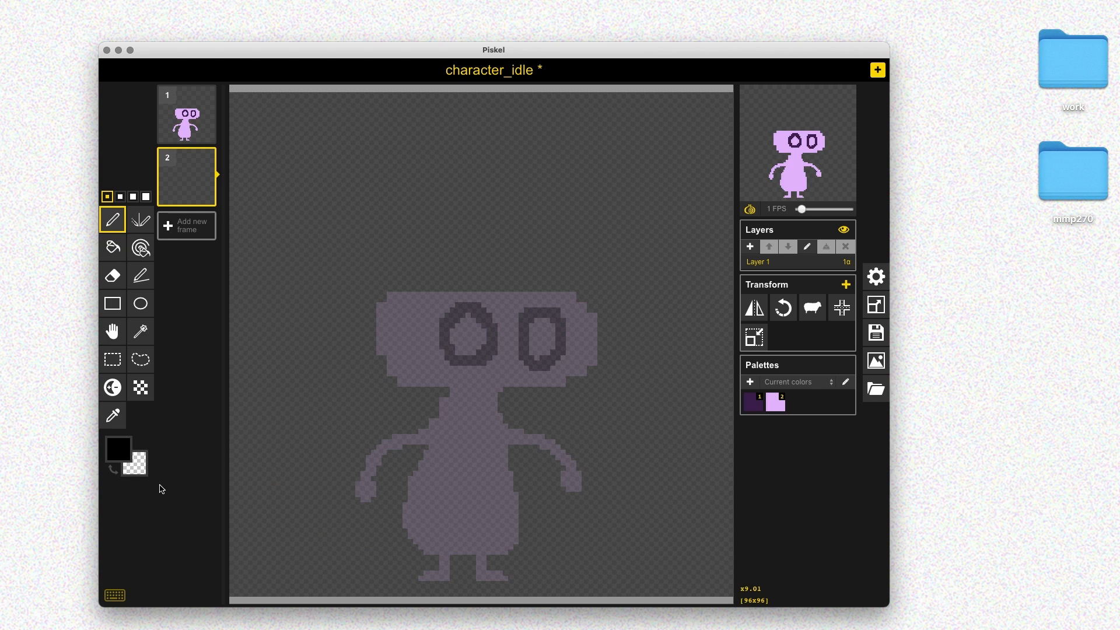
Set the primary colour to a muted olive, #7a7840
left_click(118, 448)
left_click(170, 515)
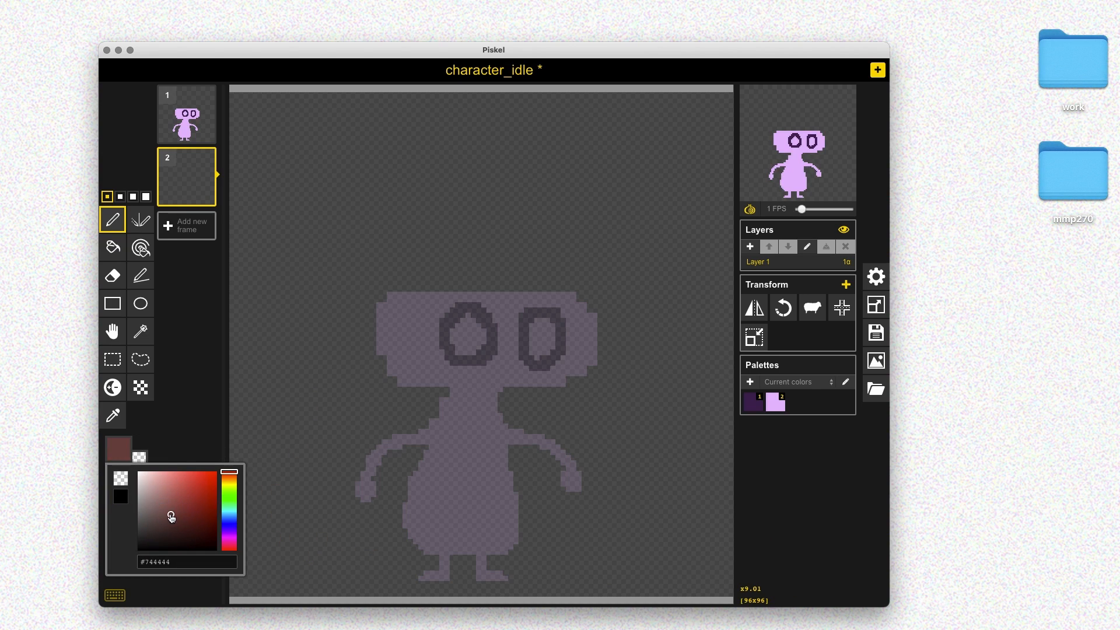
left_click(231, 481)
left_click(168, 519)
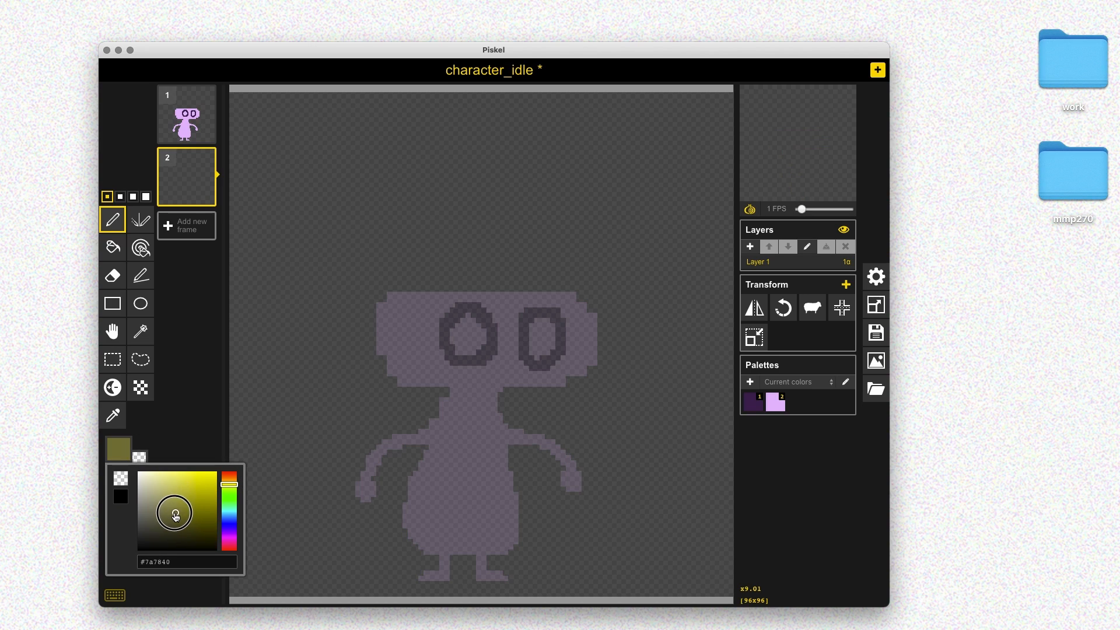
Draw an arch-shaped double outline around the character in brown #6b5944 and fill the band between the lines
left_click(236, 482)
left_click(167, 517)
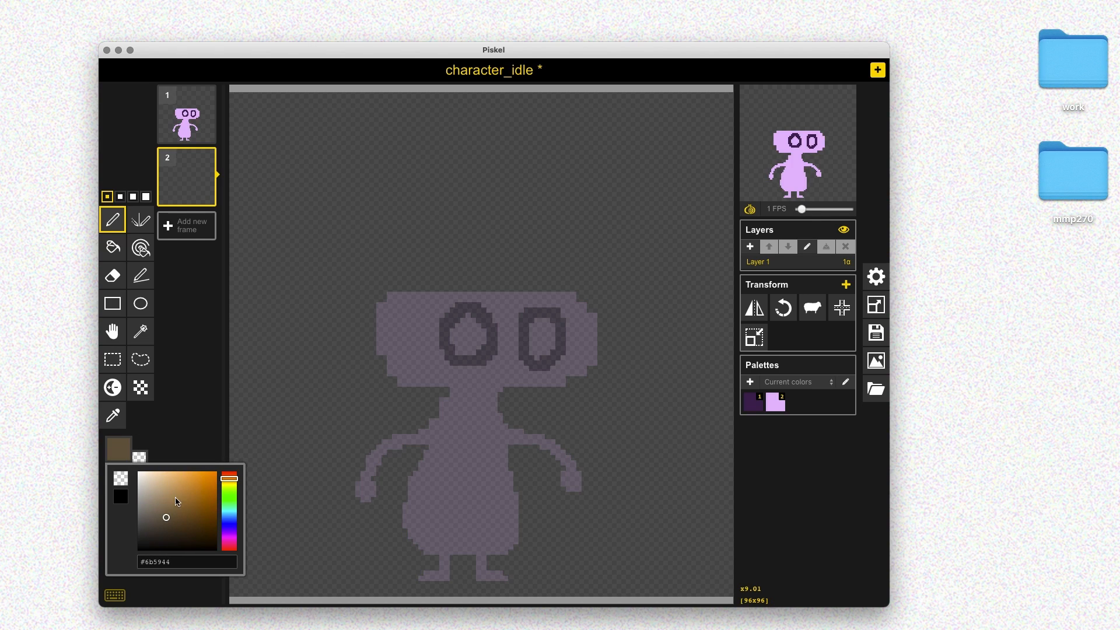
left_click(188, 451)
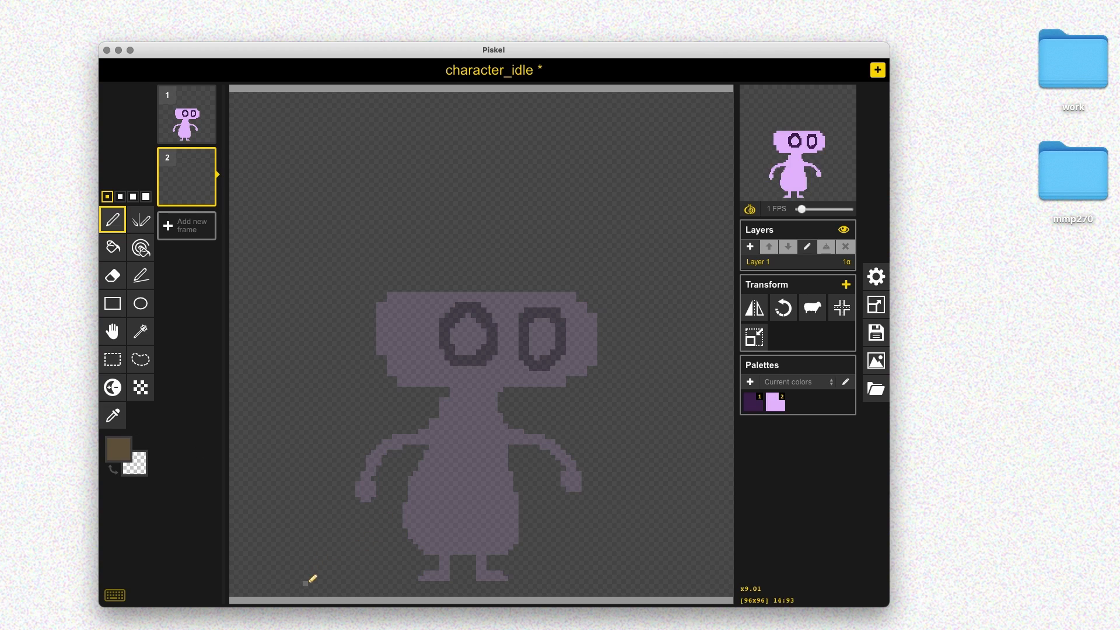
mouse_move(291, 576)
left_mouse_down()
mouse_move(432, 585)
mouse_move(663, 555)
mouse_move(699, 455)
mouse_move(680, 325)
mouse_move(638, 235)
mouse_move(475, 207)
mouse_move(345, 299)
mouse_move(296, 412)
mouse_move(297, 571)
mouse_move(285, 551)
left_mouse_up()
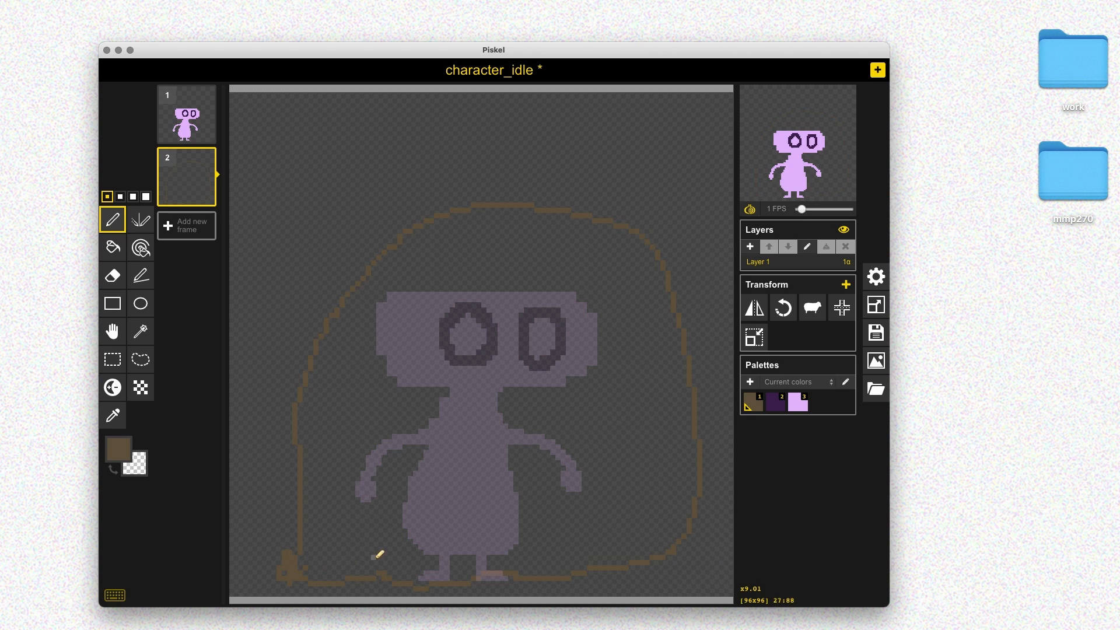
mouse_move(312, 592)
left_mouse_down()
mouse_move(269, 584)
mouse_move(249, 500)
mouse_move(255, 376)
mouse_move(313, 263)
mouse_move(445, 178)
mouse_move(596, 181)
mouse_move(676, 231)
mouse_move(710, 298)
mouse_move(705, 549)
mouse_move(628, 587)
mouse_move(288, 590)
left_mouse_up()
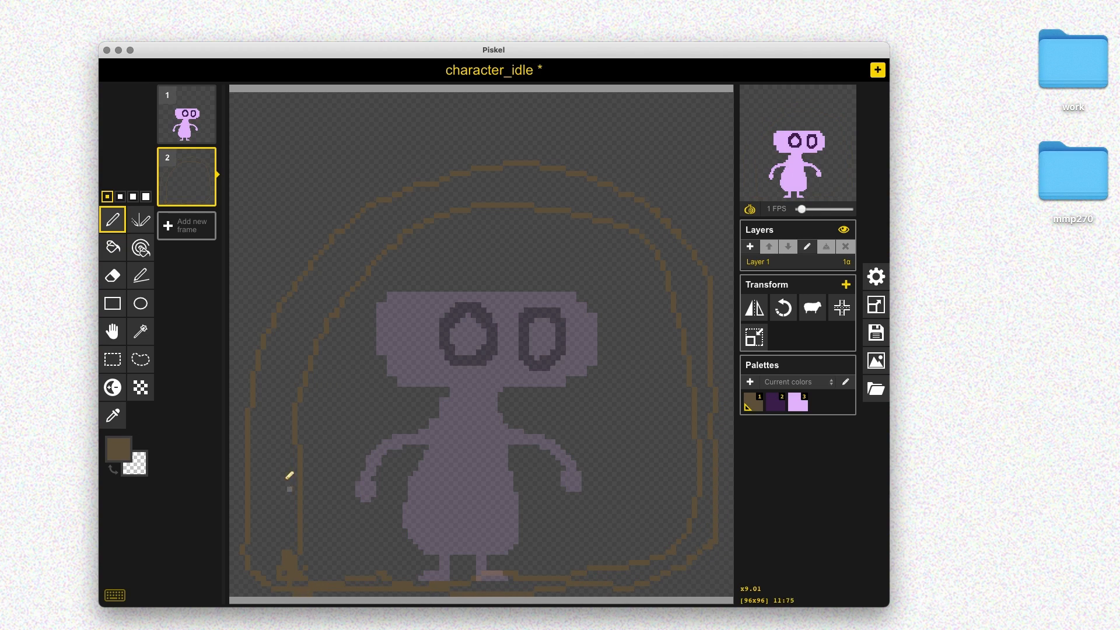
key("b")
left_click(280, 416)
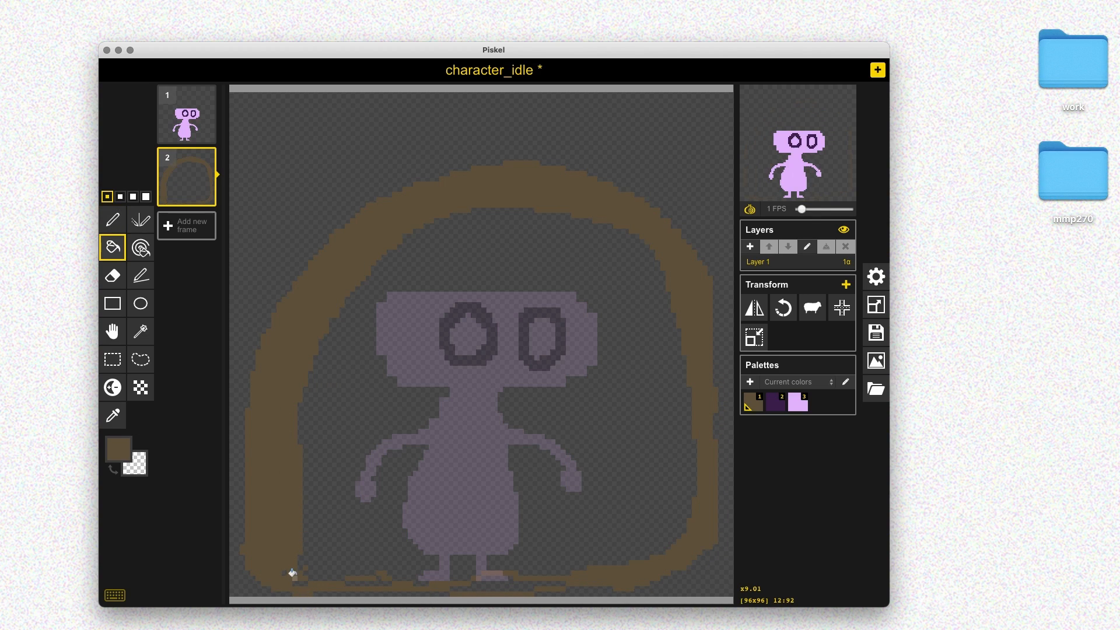
key("p")
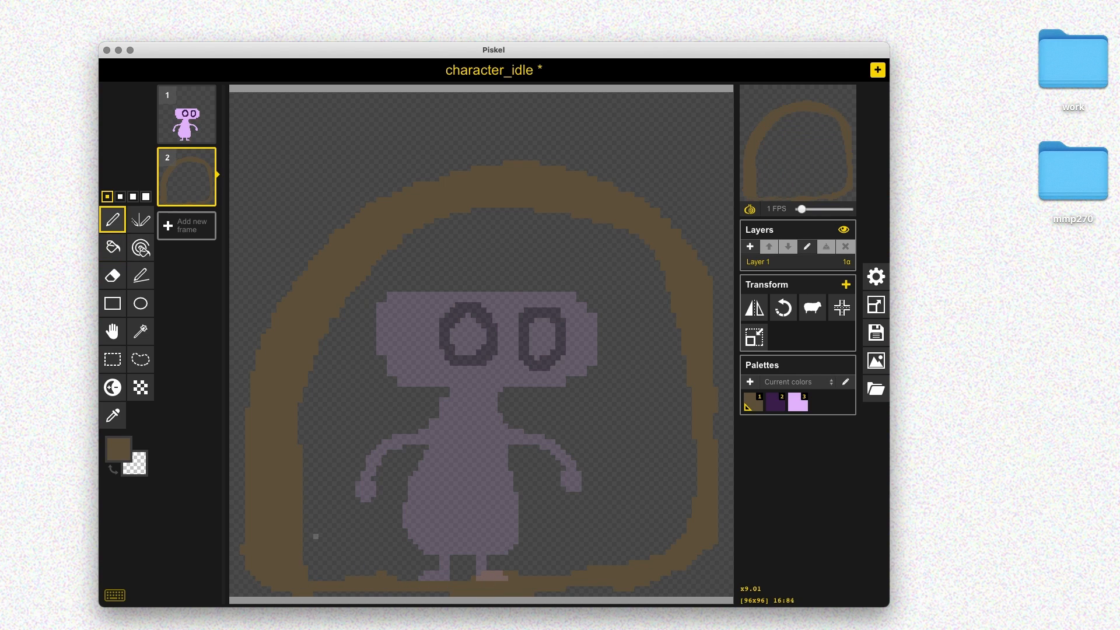
Add thin darker wood-grain strokes all along the brown arch with the Lighten tool
key("u")
left_click_drag(268, 468, 263, 389)
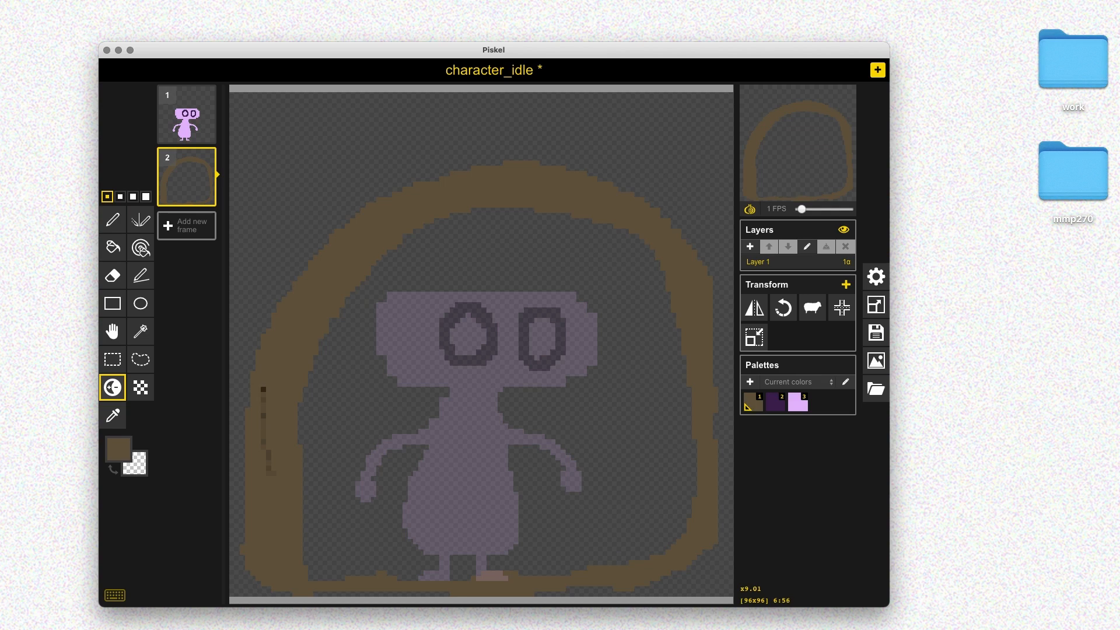
key("super+z")
left_click_drag(268, 468, 273, 384)
left_click_drag(290, 390, 311, 326)
left_click_drag(263, 567, 258, 515)
left_click_drag(289, 546, 284, 483)
mouse_move(709, 505)
left_mouse_down()
mouse_move(704, 389)
mouse_move(678, 284)
left_mouse_up()
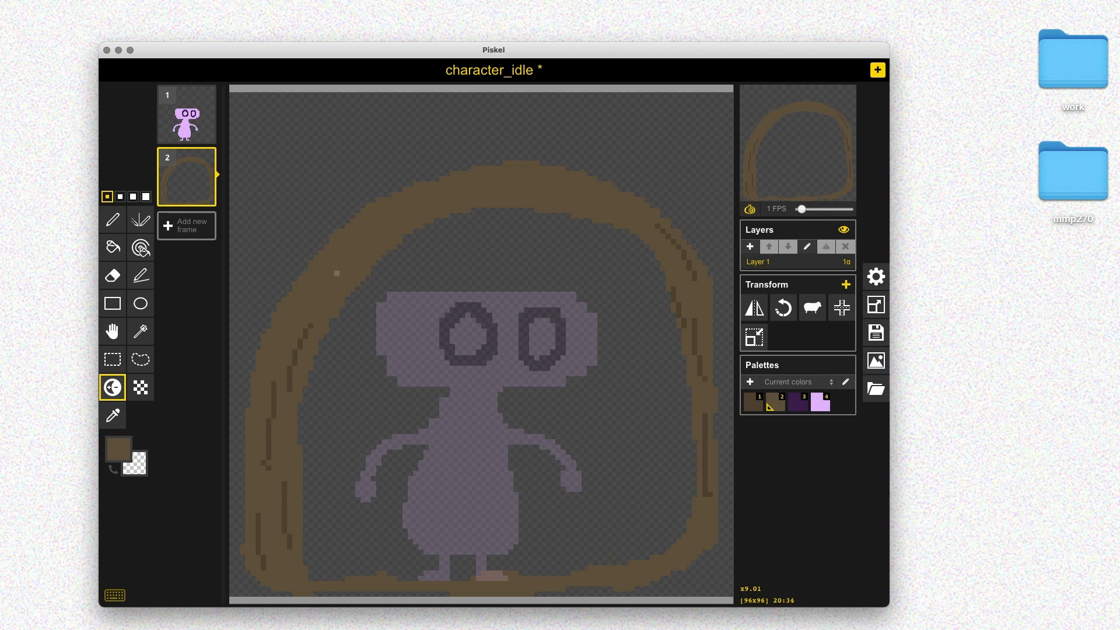
left_click_drag(584, 179, 642, 195)
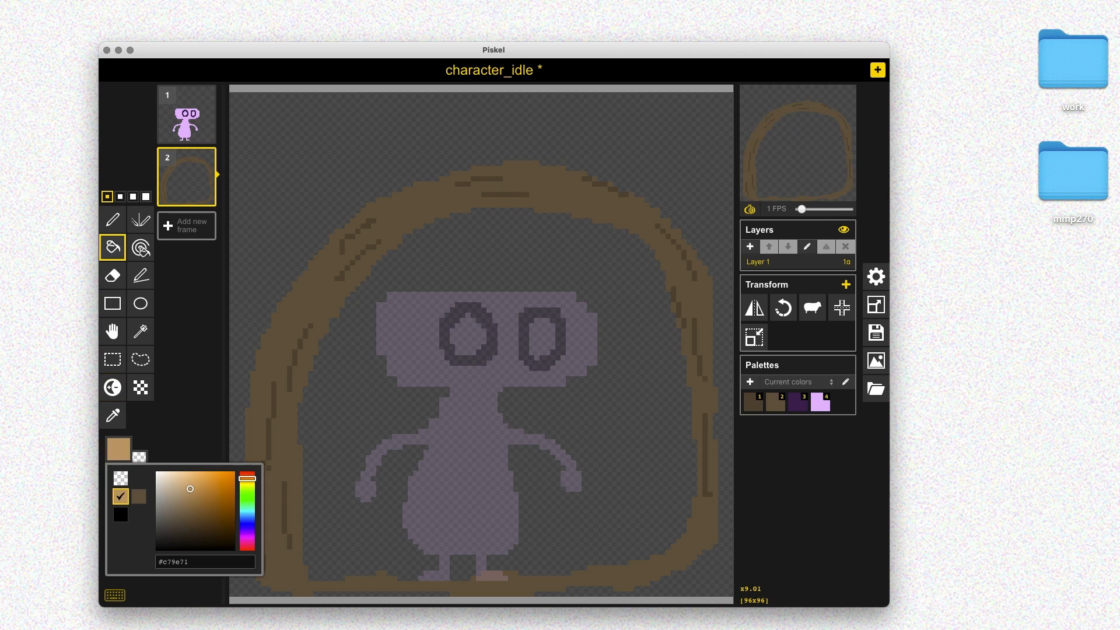
Set the primary colour to light purple and fill the area inside the arch with it
left_click_drag(247, 479, 247, 524)
left_click_drag(190, 489, 179, 477)
left_click_drag(247, 525, 248, 530)
left_click(431, 353)
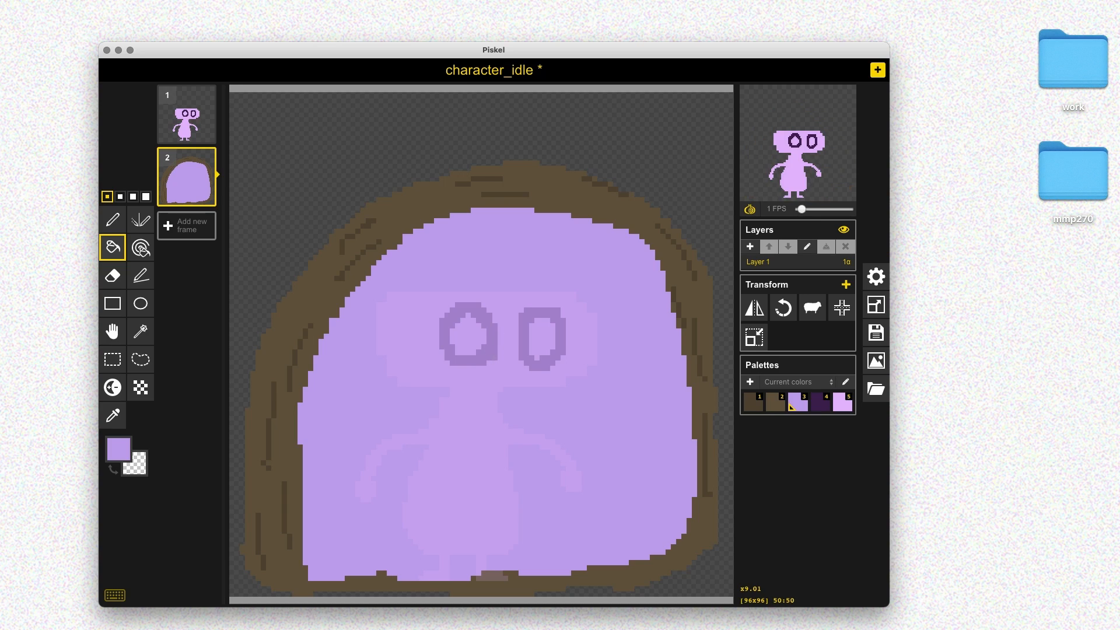
Turn onion skin off and duplicate the portal frame twice
key("u")
left_click(749, 209)
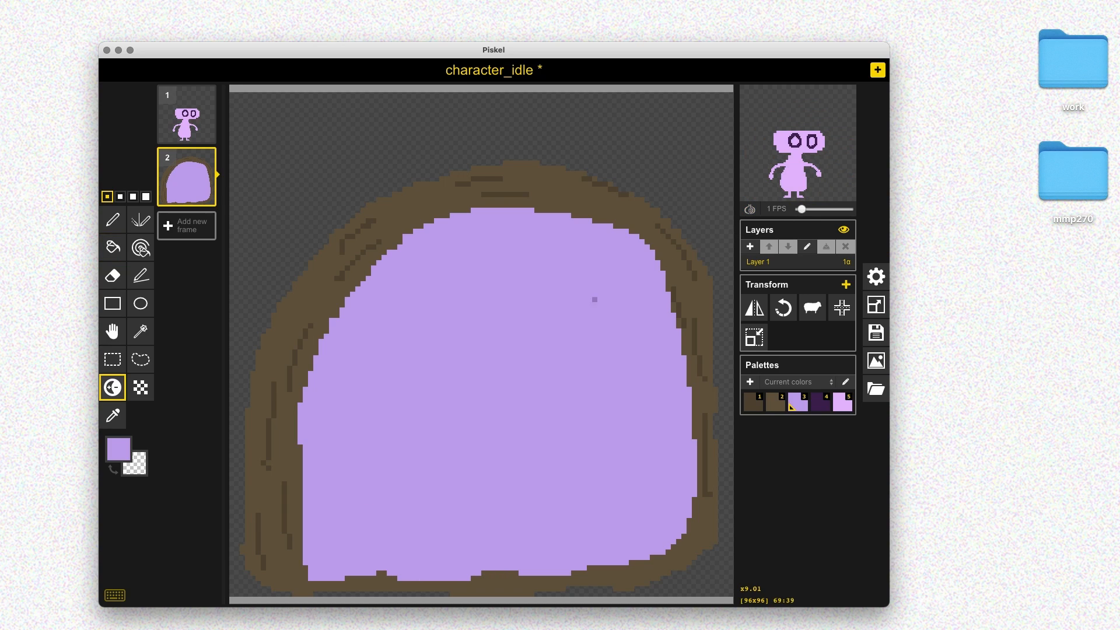
mouse_move(411, 388)
left_mouse_down()
mouse_move(405, 362)
mouse_move(477, 294)
mouse_move(454, 278)
mouse_move(484, 278)
mouse_move(368, 426)
left_mouse_up()
key("ctrl+z")
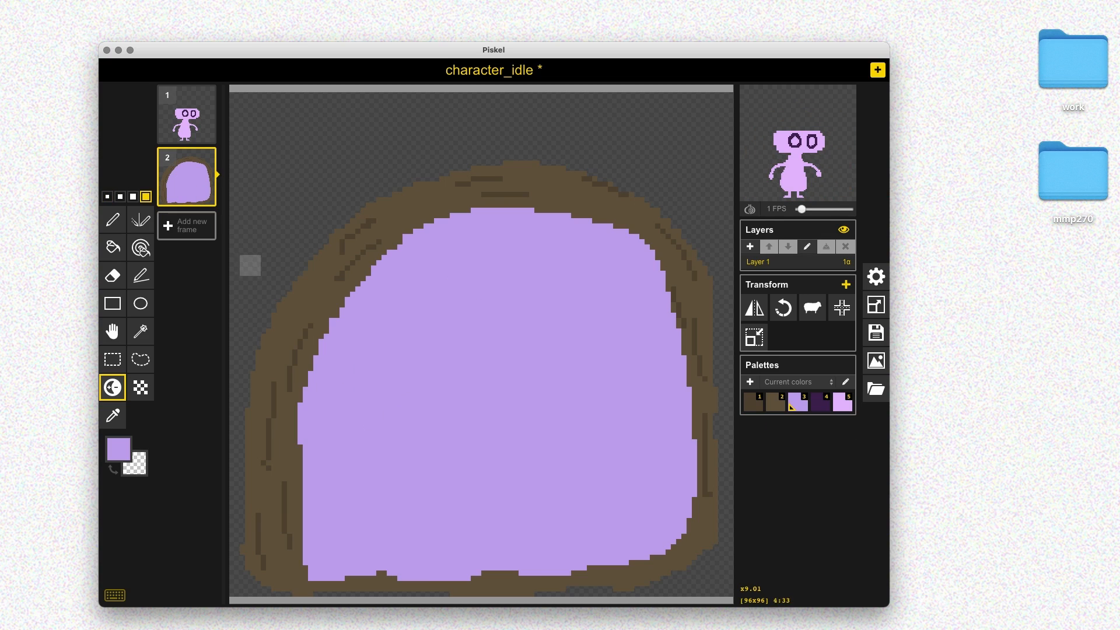
left_click(205, 195)
left_click(206, 258)
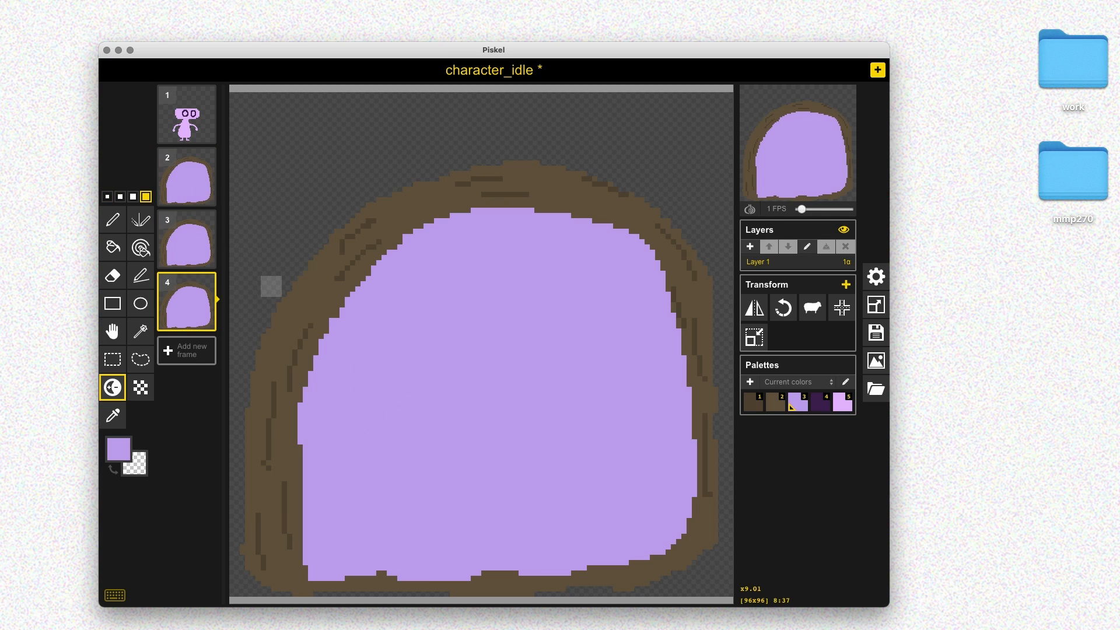
Shade the purple interior of frame 4 with scattered lighter and darker diagonal strokes using the Lighten tool
mouse_move(460, 390)
left_mouse_down()
mouse_move(384, 433)
mouse_move(470, 298)
mouse_move(450, 277)
mouse_move(488, 272)
left_mouse_up()
mouse_move(436, 315)
left_mouse_down()
mouse_move(455, 315)
mouse_move(409, 357)
mouse_move(489, 294)
mouse_move(420, 332)
mouse_move(375, 394)
mouse_move(402, 274)
mouse_move(338, 431)
mouse_move(357, 541)
mouse_move(507, 414)
mouse_move(595, 467)
mouse_move(629, 350)
mouse_move(531, 394)
mouse_move(466, 254)
mouse_move(525, 224)
mouse_move(630, 344)
mouse_move(452, 431)
mouse_move(455, 360)
mouse_move(493, 324)
mouse_move(458, 273)
mouse_move(403, 467)
mouse_move(490, 514)
mouse_move(606, 432)
mouse_move(558, 389)
mouse_move(513, 274)
mouse_move(549, 256)
mouse_move(618, 303)
mouse_move(509, 352)
left_mouse_up()
key("super+z")
key("super+z")
key("super+z")
key("super+z")
key("super+z")
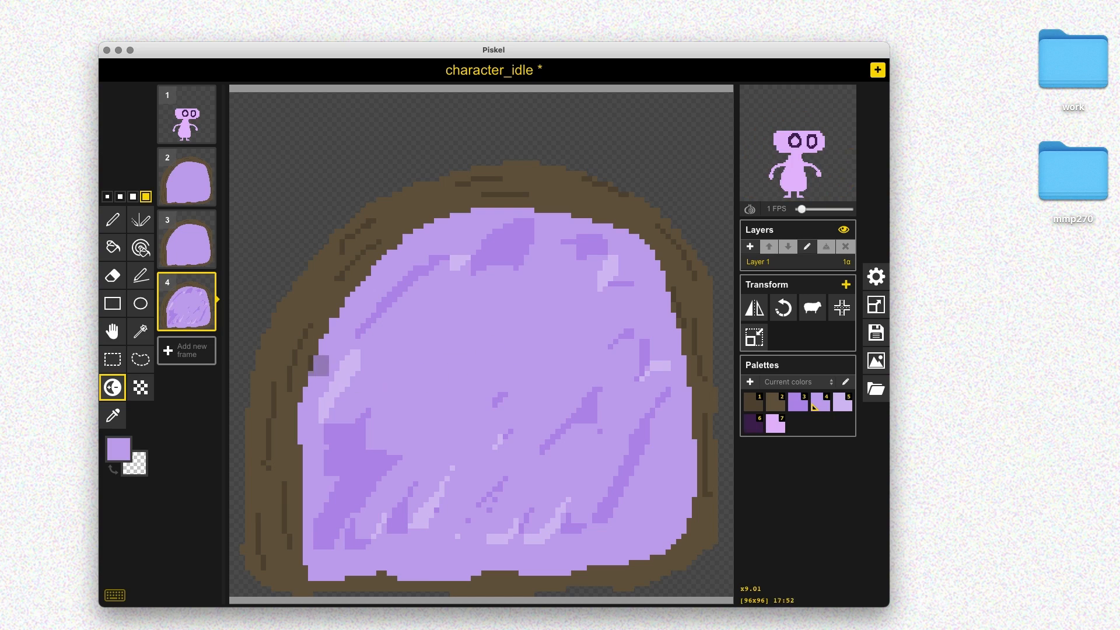
Shade the purple interior of frame 3 with varied lighter and darker diagonal strokes
mouse_move(202, 254)
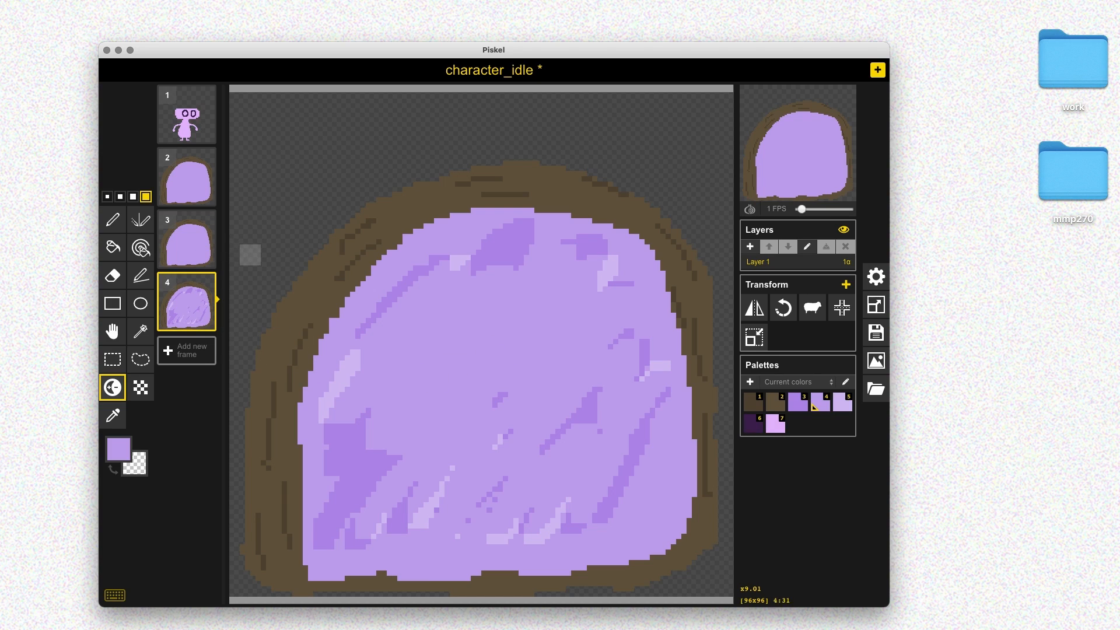
left_click(192, 245)
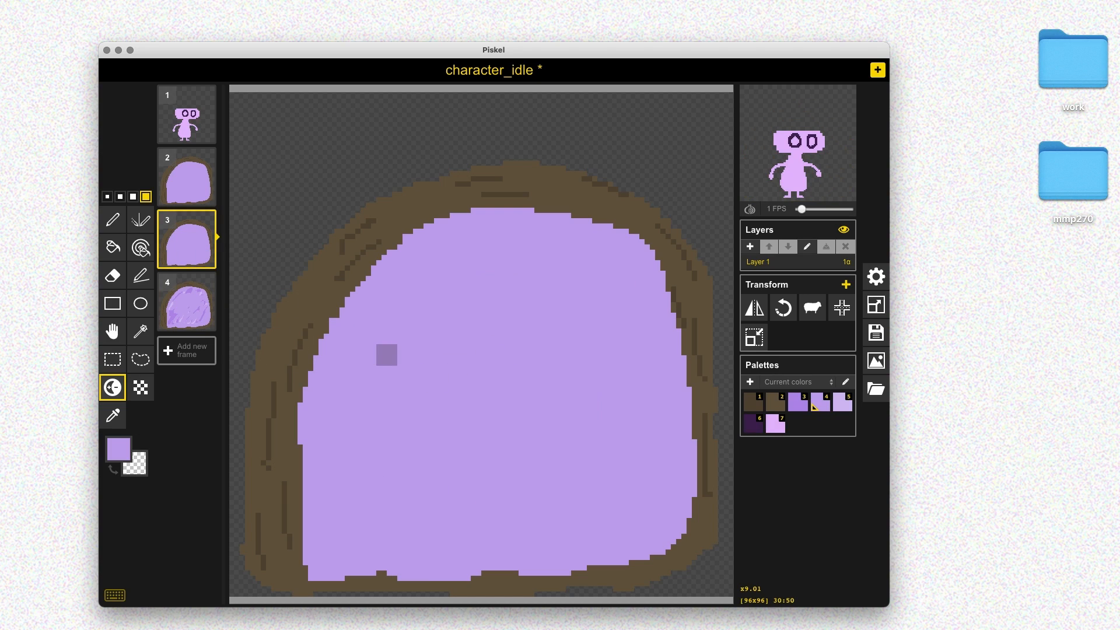
mouse_move(394, 362)
left_mouse_down()
mouse_move(343, 517)
mouse_move(630, 373)
mouse_move(512, 243)
mouse_move(604, 251)
left_mouse_up()
mouse_move(482, 313)
left_mouse_down()
mouse_move(359, 378)
mouse_move(647, 350)
mouse_move(549, 316)
mouse_move(507, 257)
mouse_move(528, 229)
left_mouse_up()
Delete the character frame and shade the interior of the unshaded portal frame with lighter and darker diagonal strokes
left_click(186, 119)
left_click(205, 95)
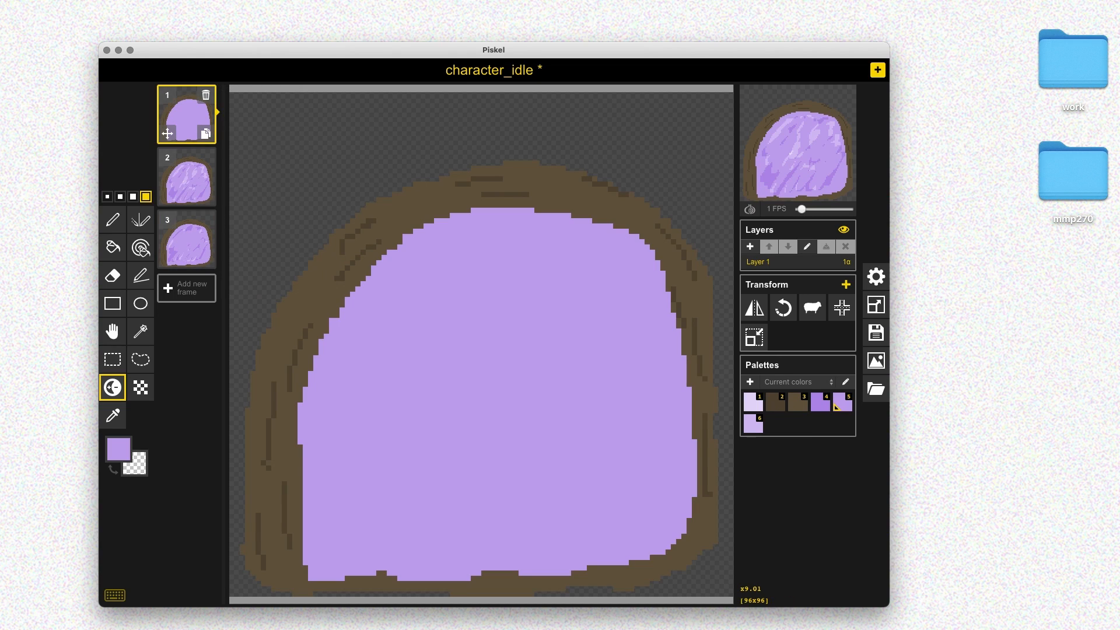
mouse_move(348, 462)
left_mouse_down()
mouse_move(435, 365)
mouse_move(373, 303)
mouse_move(519, 245)
mouse_move(455, 409)
mouse_move(621, 377)
mouse_move(609, 280)
mouse_move(467, 416)
mouse_move(414, 542)
mouse_move(650, 484)
left_mouse_up()
mouse_move(540, 479)
left_mouse_down()
mouse_move(510, 358)
mouse_move(361, 361)
mouse_move(493, 542)
left_mouse_up()
mouse_move(538, 513)
left_mouse_down()
mouse_move(589, 408)
mouse_move(647, 409)
mouse_move(547, 295)
mouse_move(571, 444)
left_mouse_up()
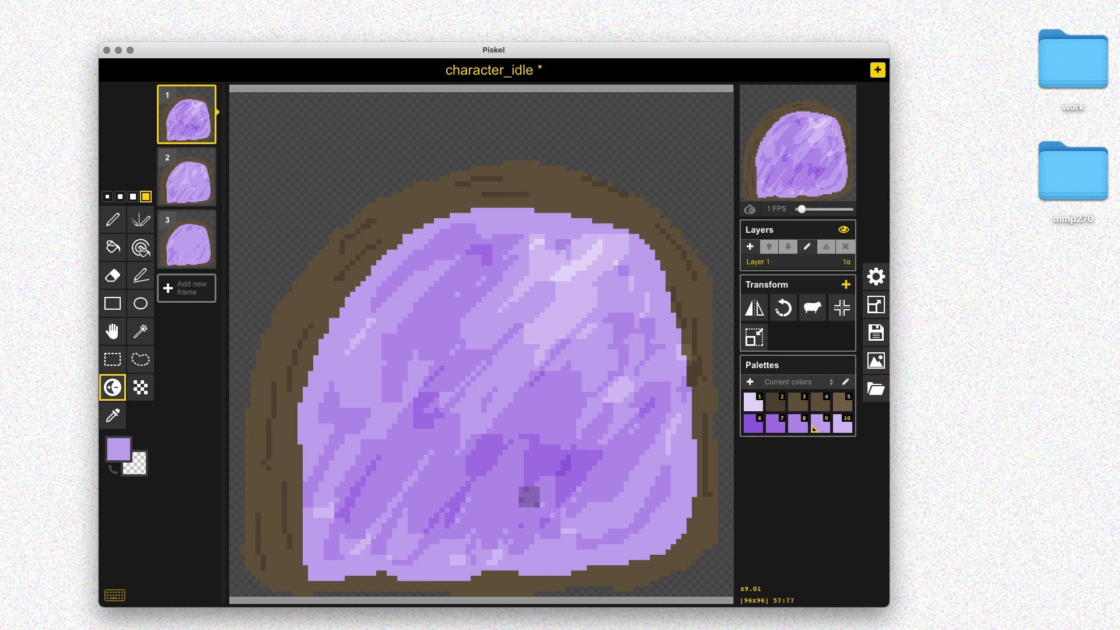
Add more lighter and darker strokes to the portal interiors in frames 2 and 3
key("Down")
mouse_move(537, 365)
left_mouse_down()
mouse_move(492, 408)
mouse_move(619, 513)
left_mouse_up()
key("Down")
mouse_move(513, 470)
left_mouse_down()
mouse_move(431, 361)
mouse_move(642, 438)
left_mouse_up()
mouse_move(635, 402)
left_mouse_down()
mouse_move(607, 350)
mouse_move(560, 519)
mouse_move(513, 466)
left_mouse_up()
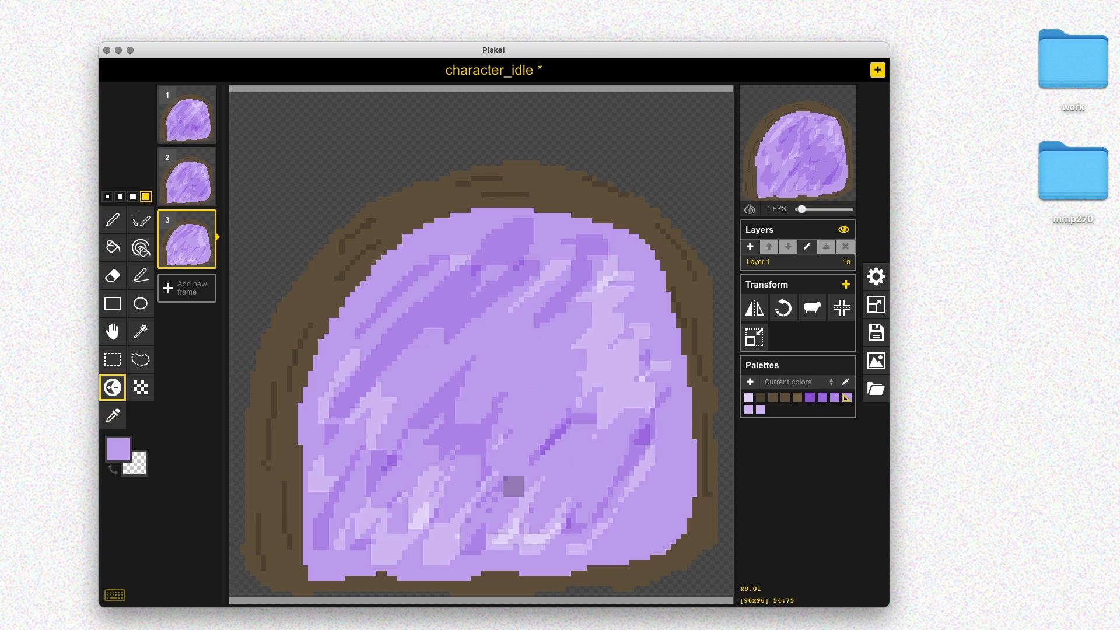
Title the sprite portal_idel and save it
left_click(876, 333)
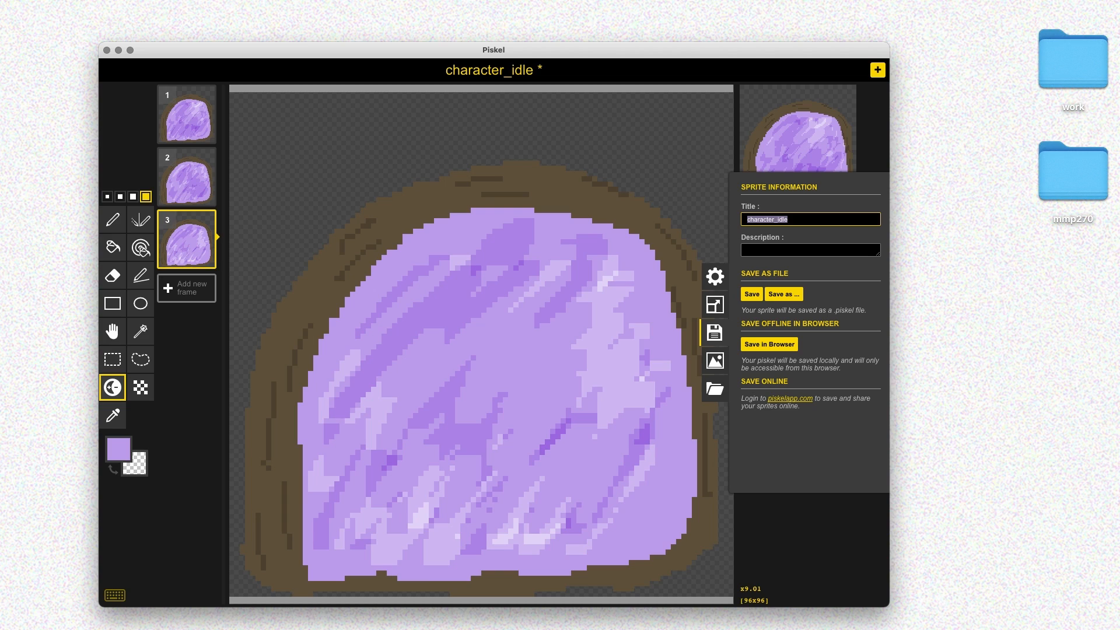
type("op")
key("BackSpace")
key("BackSpace")
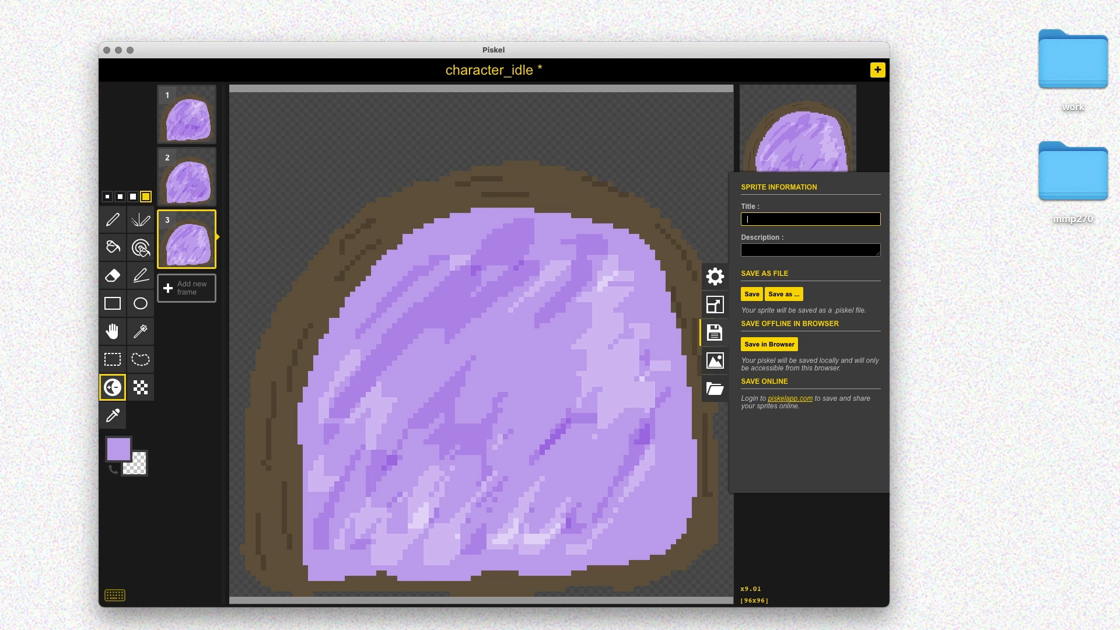
type("portal_id")
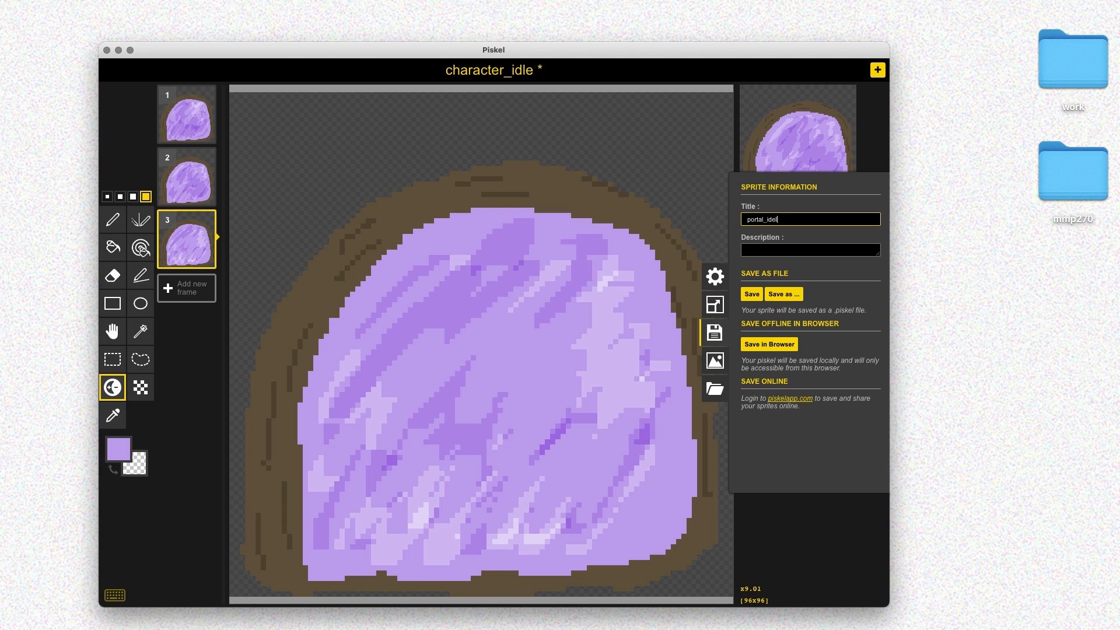
type("el")
key("Return")
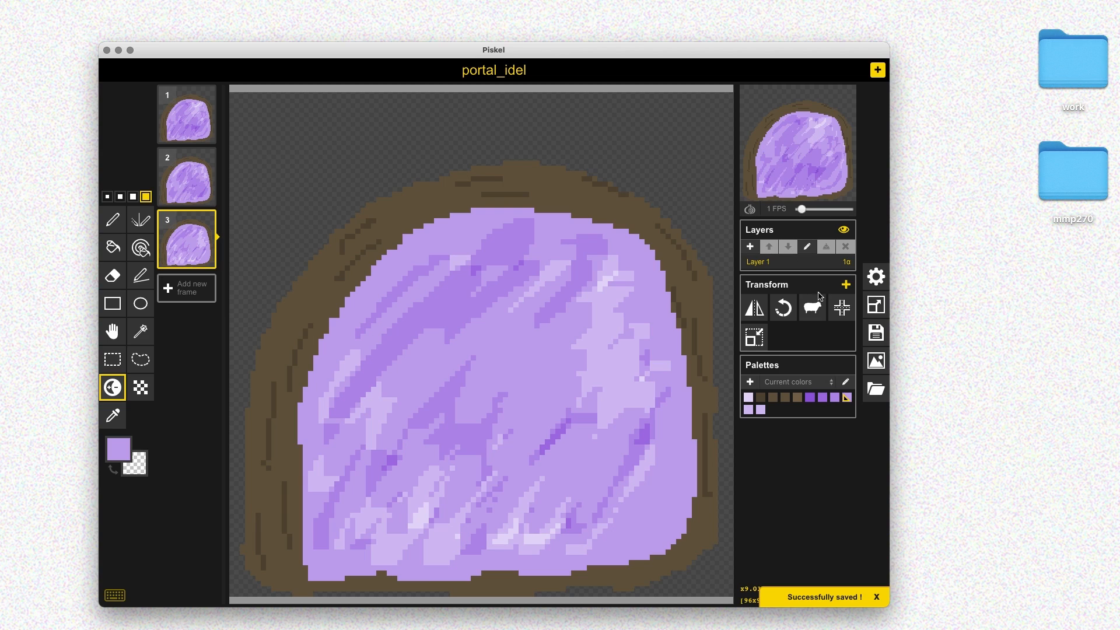
Correct the title to portal_idle and save the sprite as a new .piskel file in the Portals folder
left_click(875, 332)
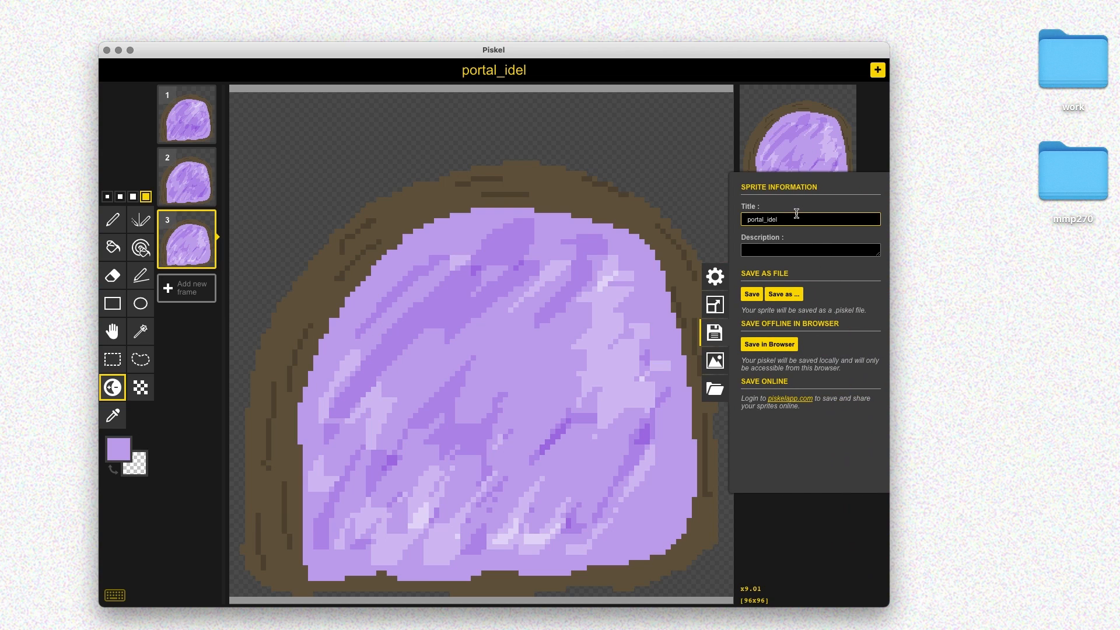
key("BackSpace")
key("BackSpace")
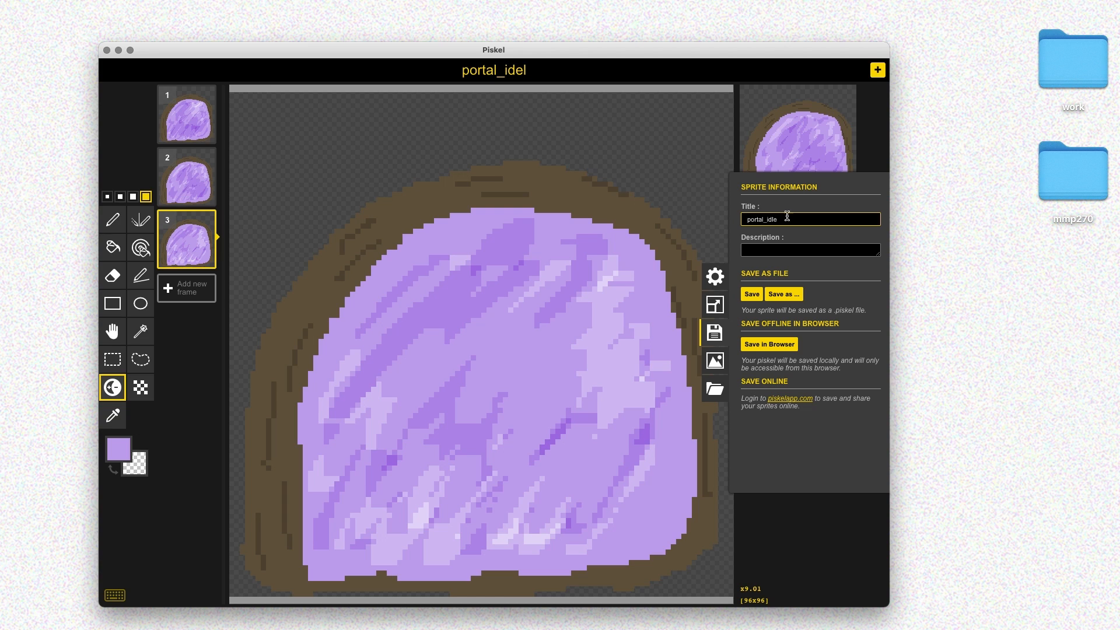
left_click(783, 294)
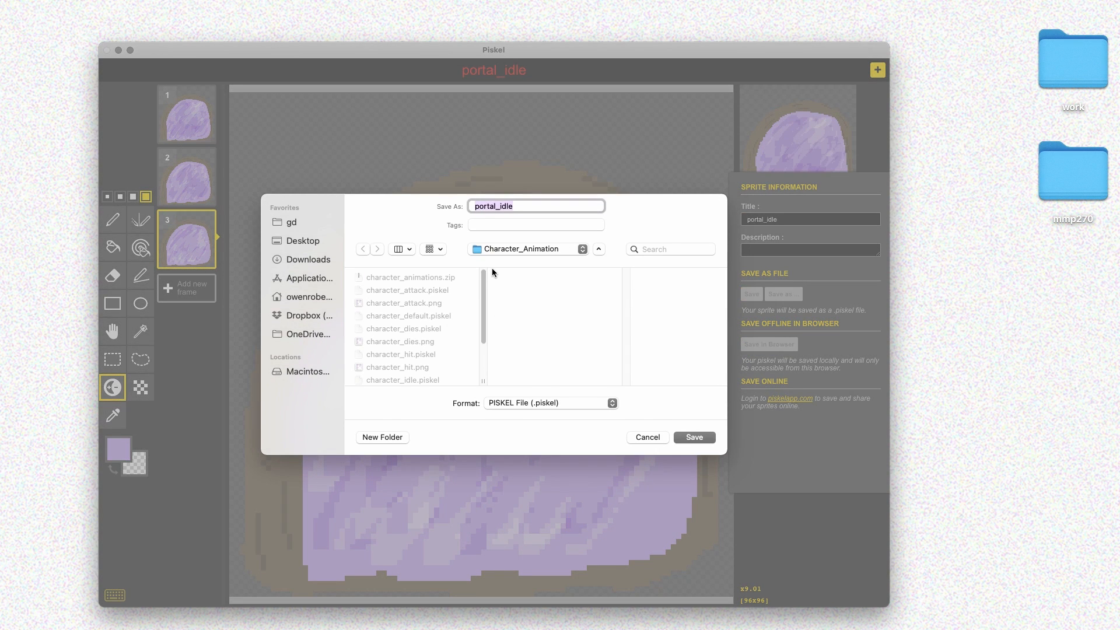
left_click(516, 252)
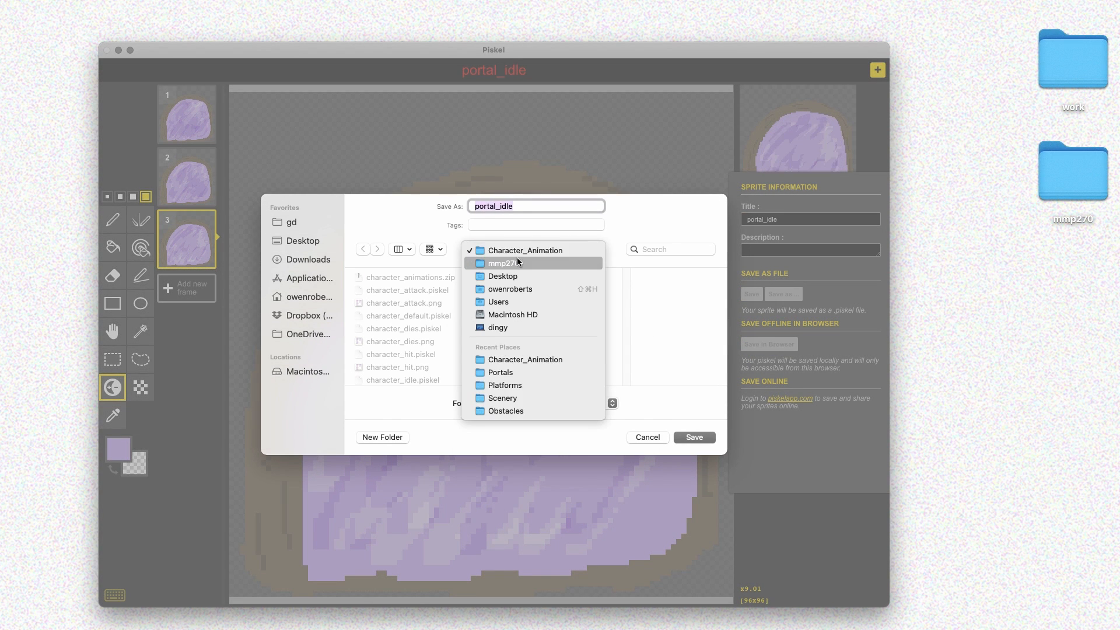
left_click(520, 269)
left_click(533, 341)
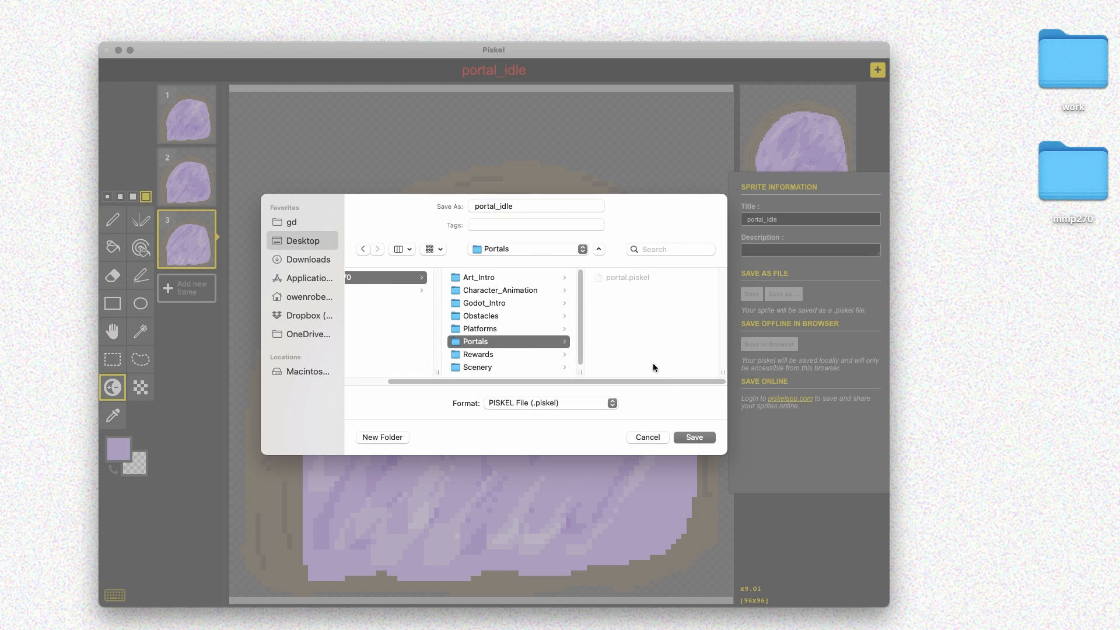
left_click(695, 436)
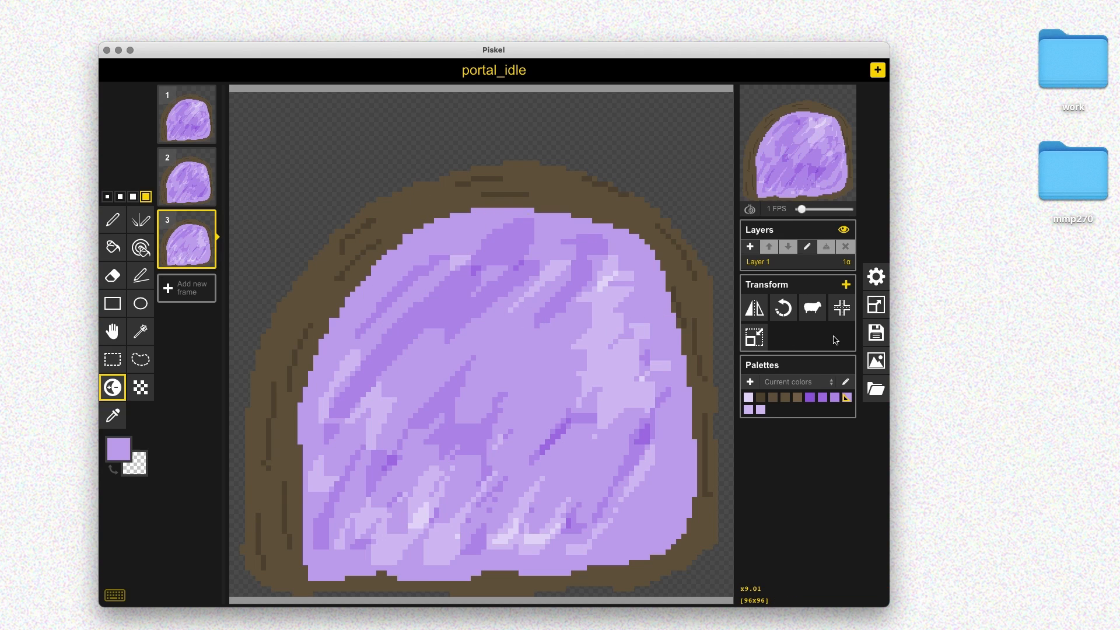
Retitle the sprite portal_entered and save it as a separate .piskel file in the Portals folder
left_click(876, 304)
left_click(715, 333)
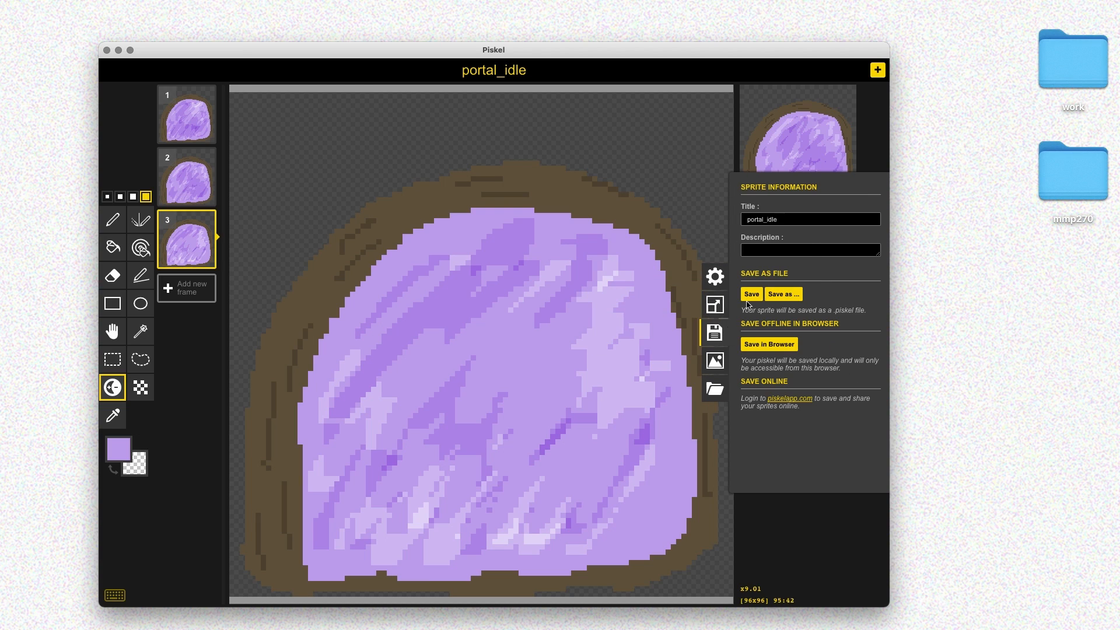
left_click(806, 217)
key("BackSpace")
key("BackSpace")
key("BackSpace")
key("BackSpace")
type("entered")
key("BackSpace")
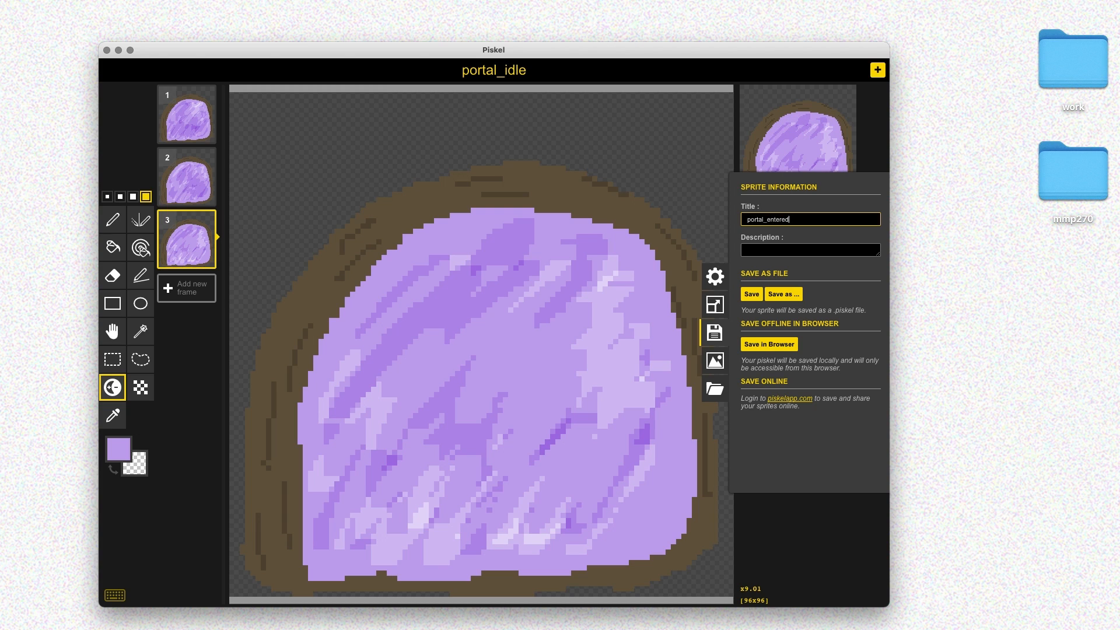
left_click(798, 291)
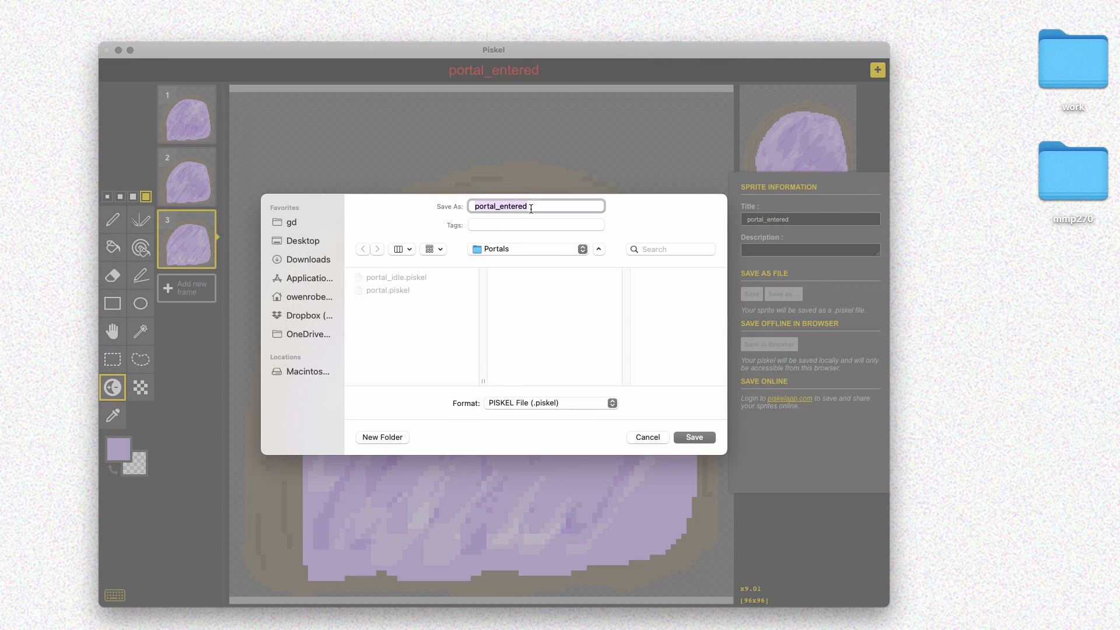
key("Return")
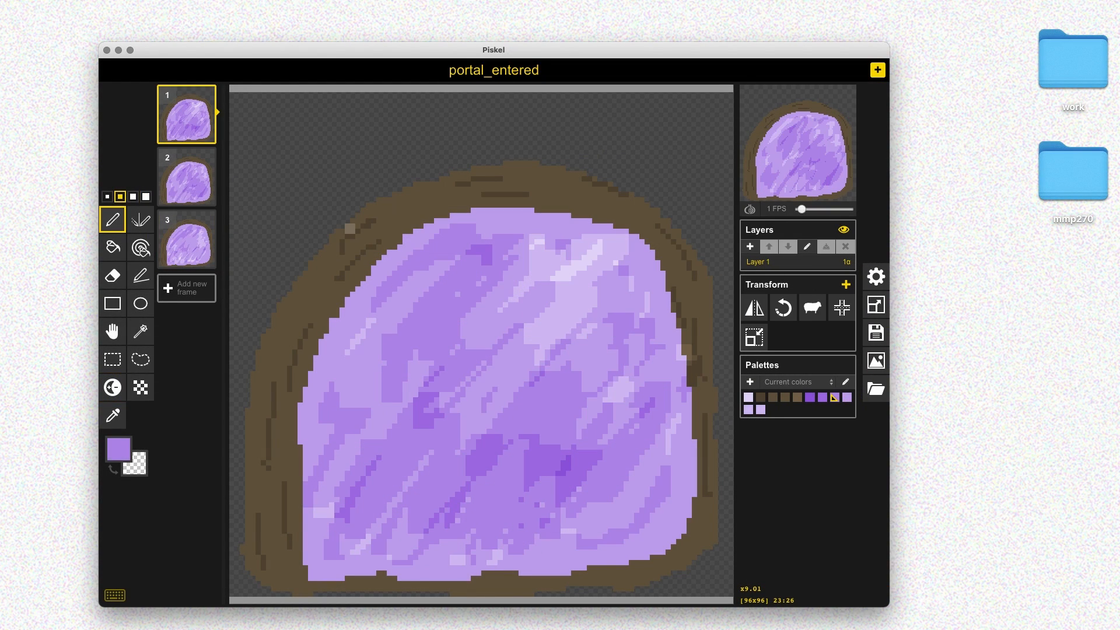
Scatter small light purple particles over and around the portal's brown border in frame 1 with the Pen tool
left_click(356, 231)
left_click(415, 189)
left_click(407, 223)
left_click(371, 191)
left_click(476, 128)
left_click(450, 197)
left_click(465, 197)
left_click(523, 150)
left_click(524, 197)
left_click(581, 155)
left_click(589, 194)
left_click(594, 215)
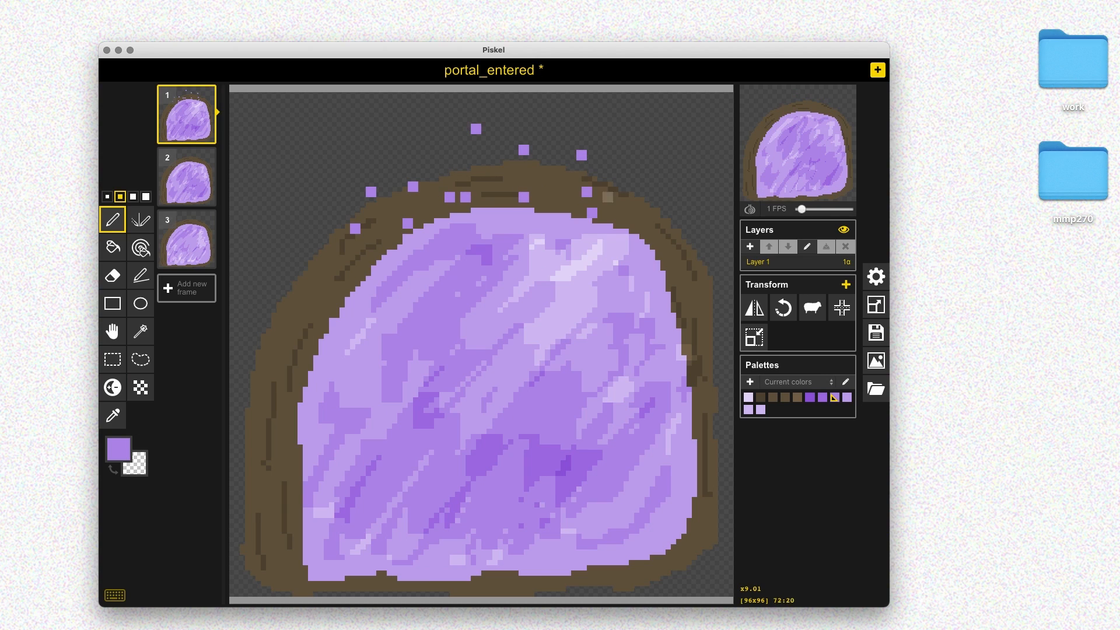
left_click(651, 180)
left_click(648, 222)
left_click(657, 242)
left_click(701, 228)
left_click(704, 248)
left_click(683, 289)
left_click(702, 347)
left_click(708, 376)
left_click(728, 403)
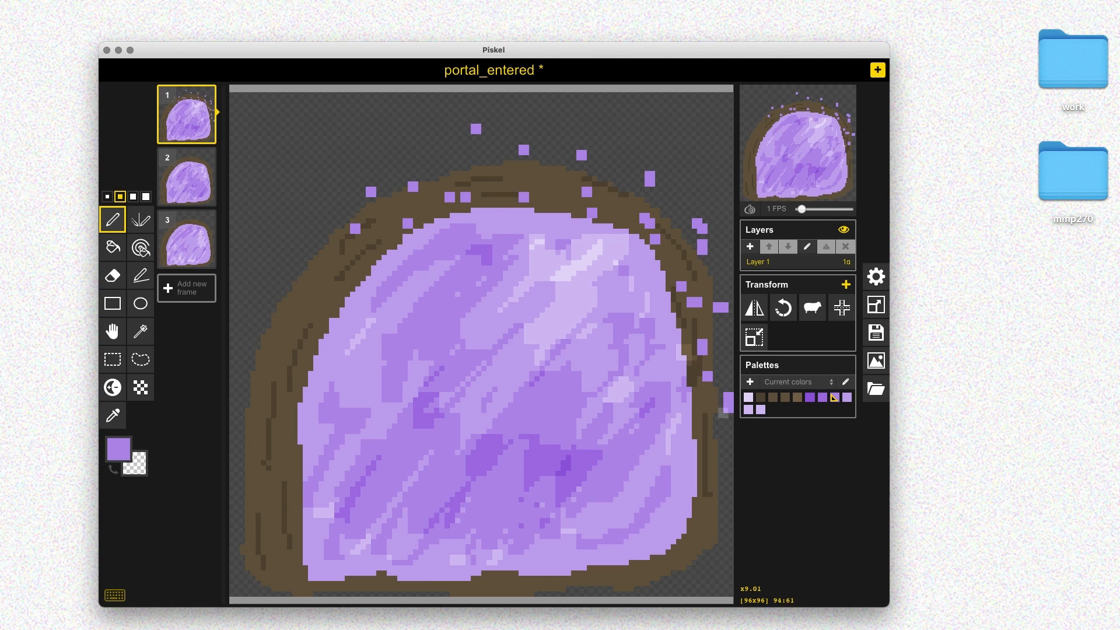
left_click(710, 437)
left_click(715, 464)
left_click(728, 485)
left_click_drag(705, 518, 697, 534)
left_click(266, 523)
left_click(287, 555)
left_click(284, 533)
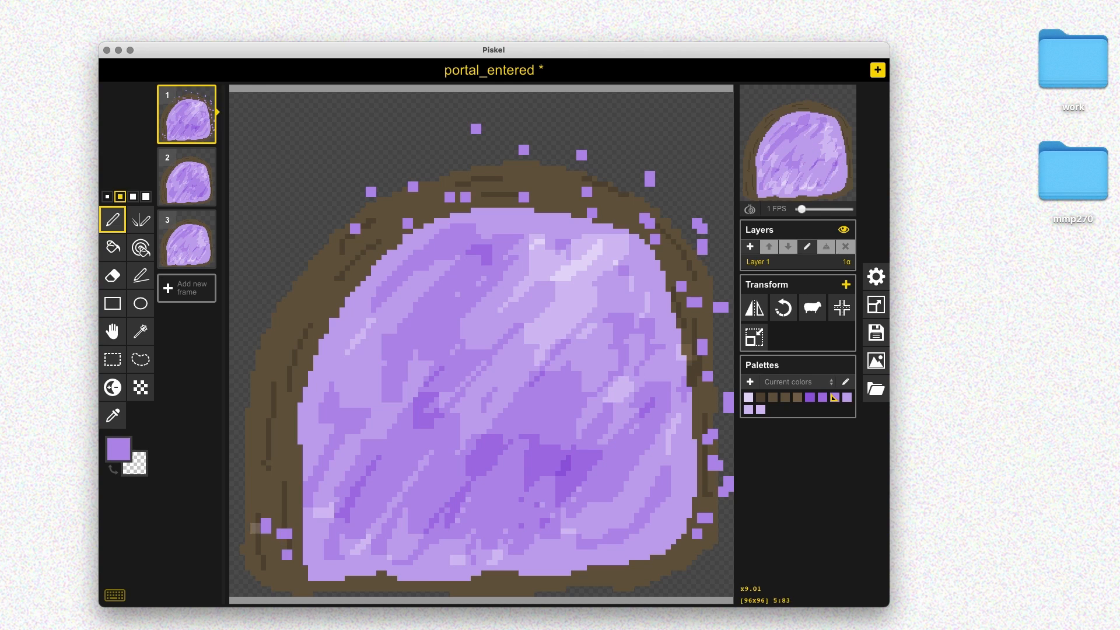
left_click(245, 536)
left_click(245, 513)
left_click(245, 474)
left_click(271, 483)
left_click(287, 474)
left_click(276, 354)
left_click(272, 350)
left_click(248, 326)
left_click(258, 287)
left_click(301, 295)
left_click(319, 283)
left_click(309, 230)
left_click(334, 251)
left_click(363, 264)
left_click(445, 145)
left_click(457, 173)
left_click_drag(491, 170, 503, 171)
left_click(529, 171)
Scatter light purple particles in a different arrangement around the portal's border in frame 2
left_click(186, 177)
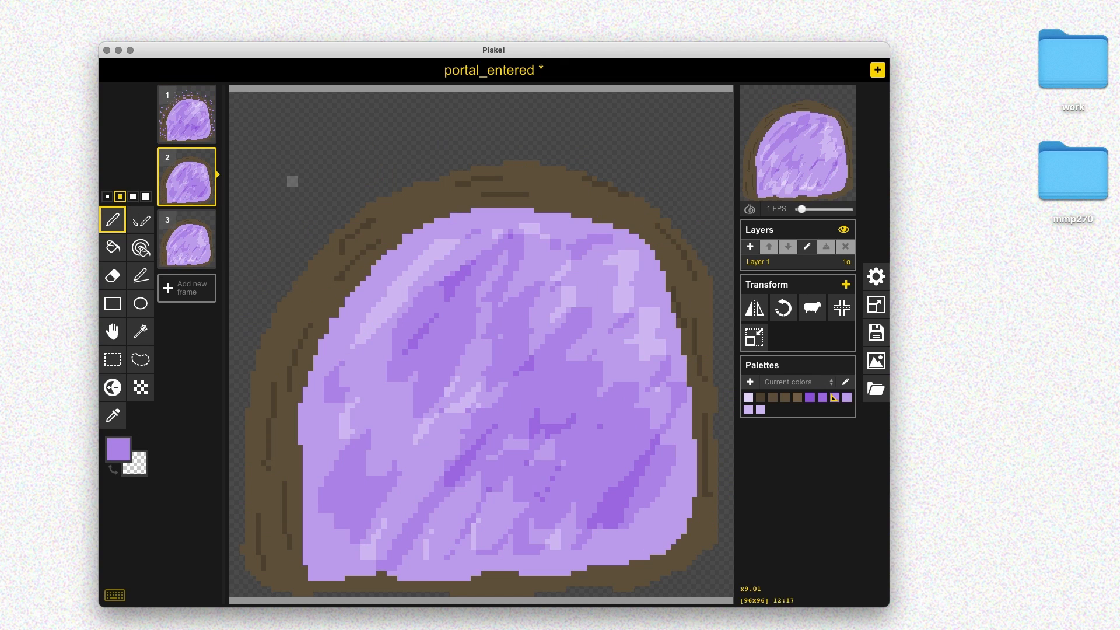
left_click(365, 192)
left_click(381, 202)
left_click(387, 223)
left_click(360, 250)
left_click(329, 224)
left_click(318, 266)
left_click(290, 250)
left_click(692, 255)
left_click(616, 170)
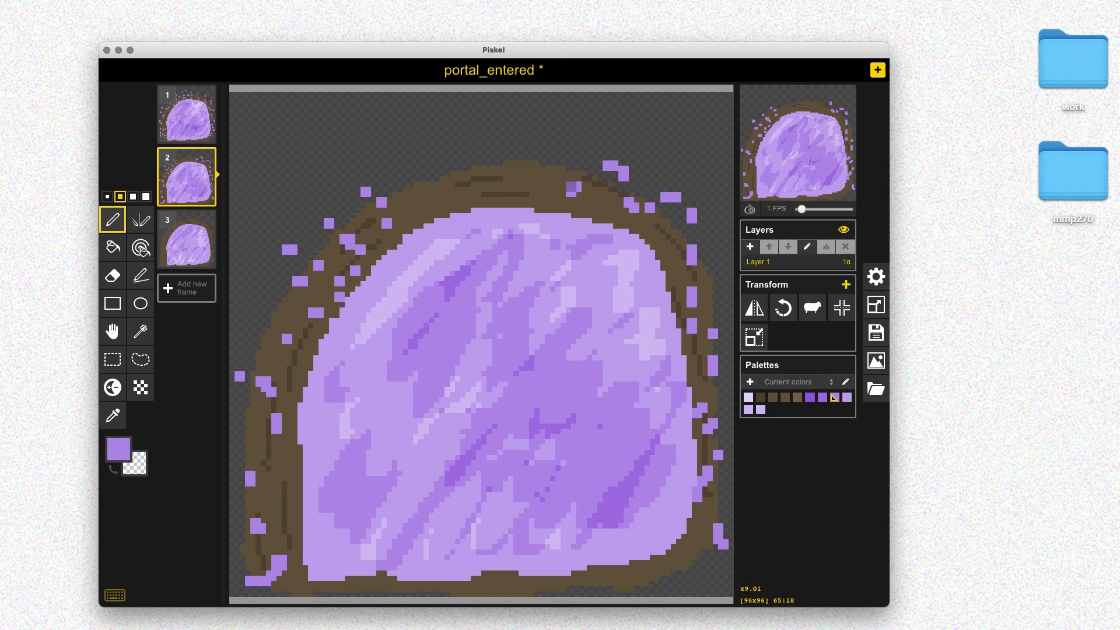
left_click(429, 168)
left_click(616, 126)
Scatter a denser, wider spread of light purple particles around the portal's border in frame 3
left_click(186, 239)
left_click_drag(340, 223, 329, 229)
left_click_drag(350, 239, 341, 255)
left_click(321, 260)
left_click_drag(366, 181, 371, 187)
left_click(550, 168)
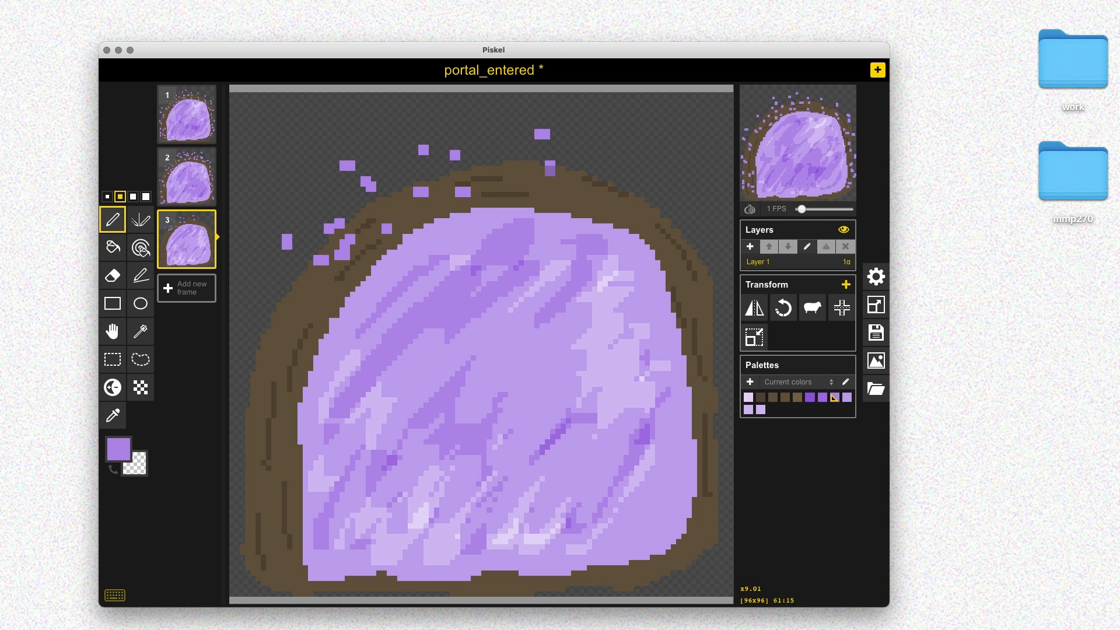
left_click(628, 215)
left_click_drag(565, 186, 550, 202)
left_click(486, 184)
left_click_drag(702, 229, 713, 228)
left_click_drag(697, 297, 702, 306)
left_click_drag(713, 310, 718, 317)
left_click(702, 403)
left_click_drag(713, 413, 723, 429)
mouse_move(702, 528)
left_mouse_down()
mouse_move(714, 553)
mouse_move(686, 559)
left_mouse_up()
left_click_drag(276, 570, 282, 565)
left_click_drag(255, 471, 250, 434)
left_click_drag(282, 397, 287, 381)
left_click_drag(334, 203, 344, 208)
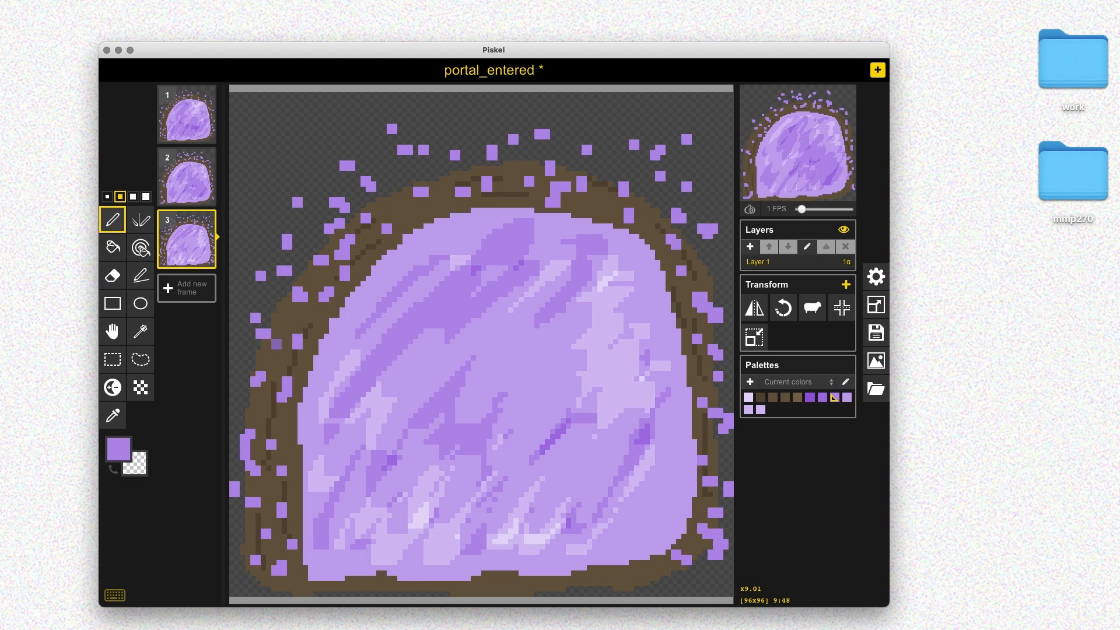
Save the sprite and export its PNG spritesheet as portal_entered in the Portals folder
key("ctrl+s")
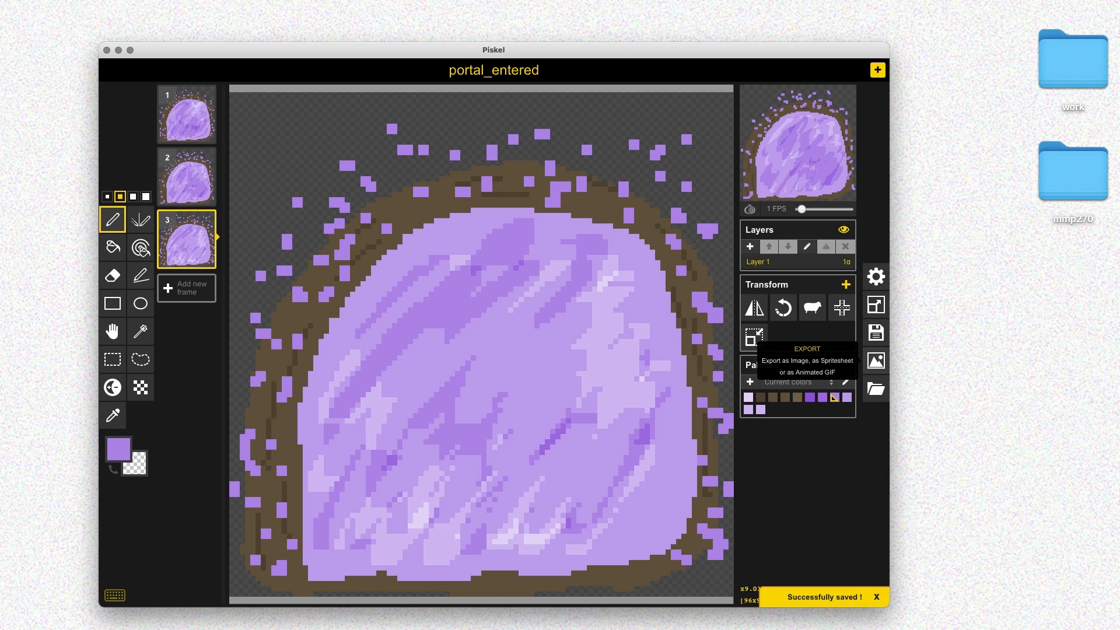
left_click(875, 361)
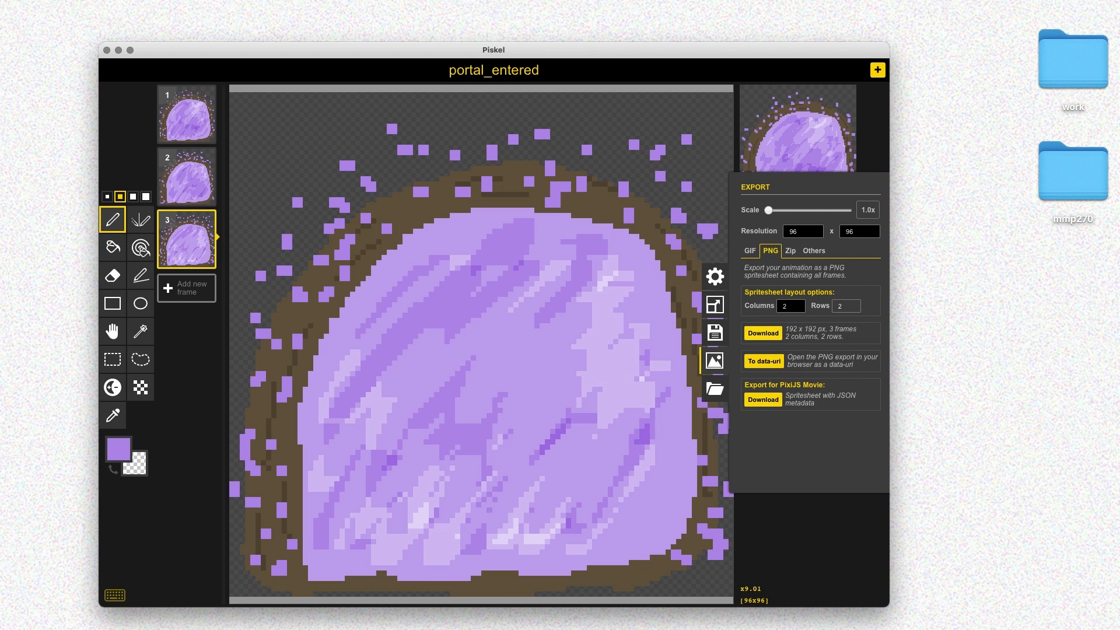
left_click(762, 333)
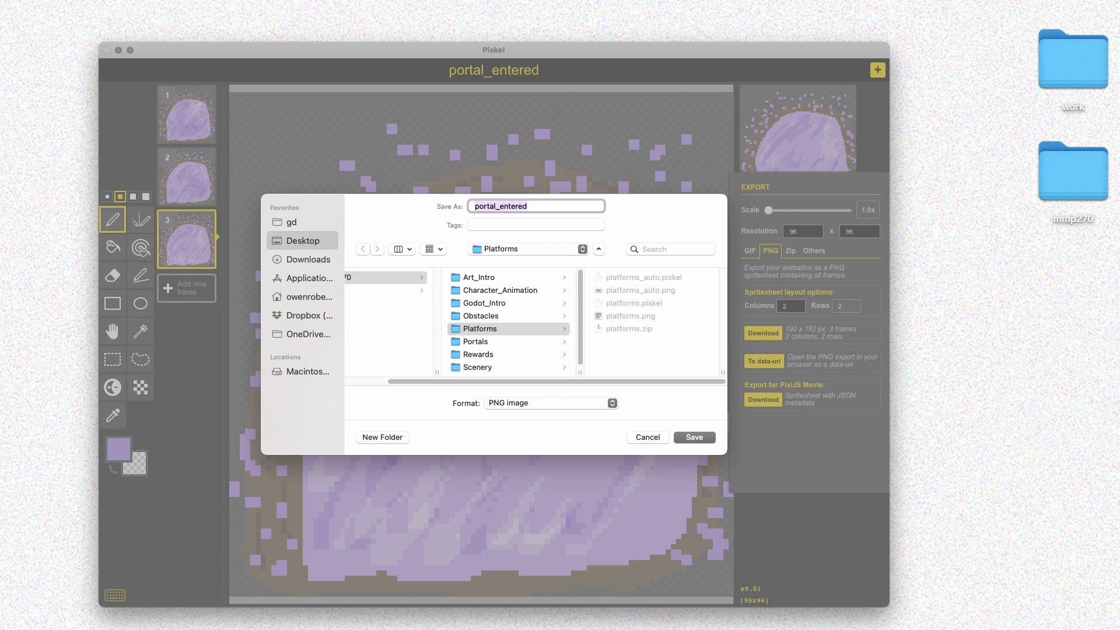
left_click(475, 341)
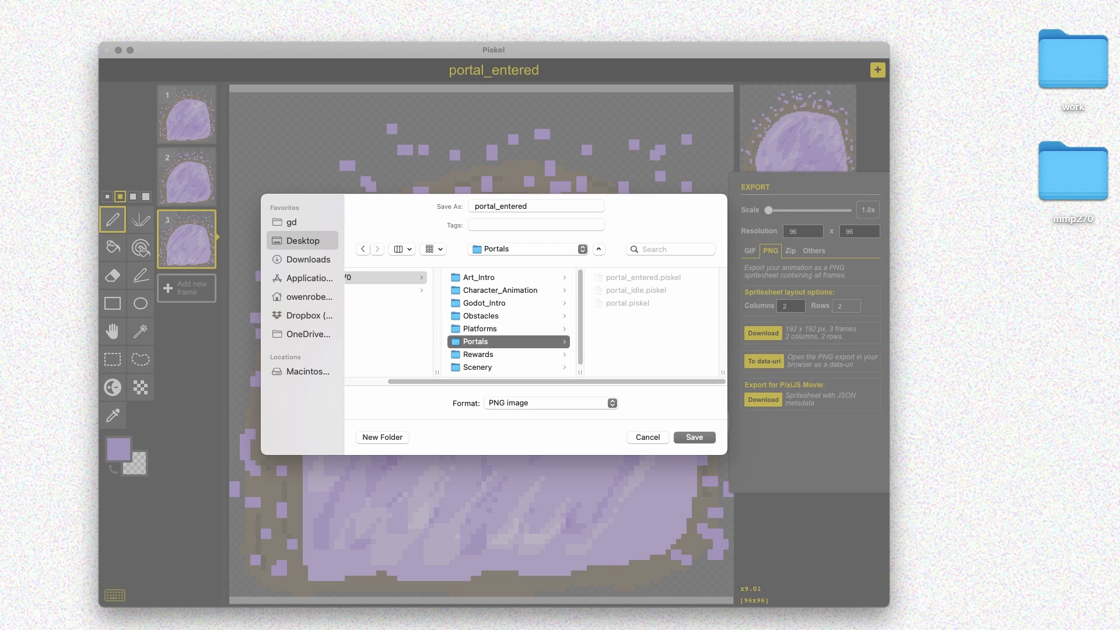
key("Return")
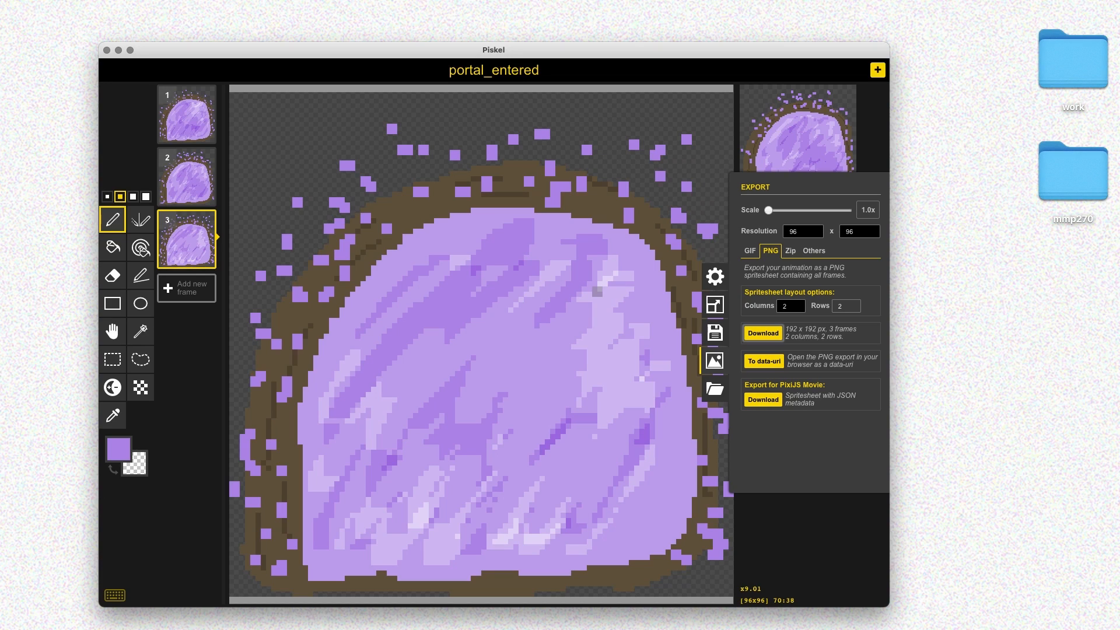
Save portal_entered and open portal_idle.piskel from the Portals folder
key("ctrl+s")
key("ctrl+o")
left_click(787, 279)
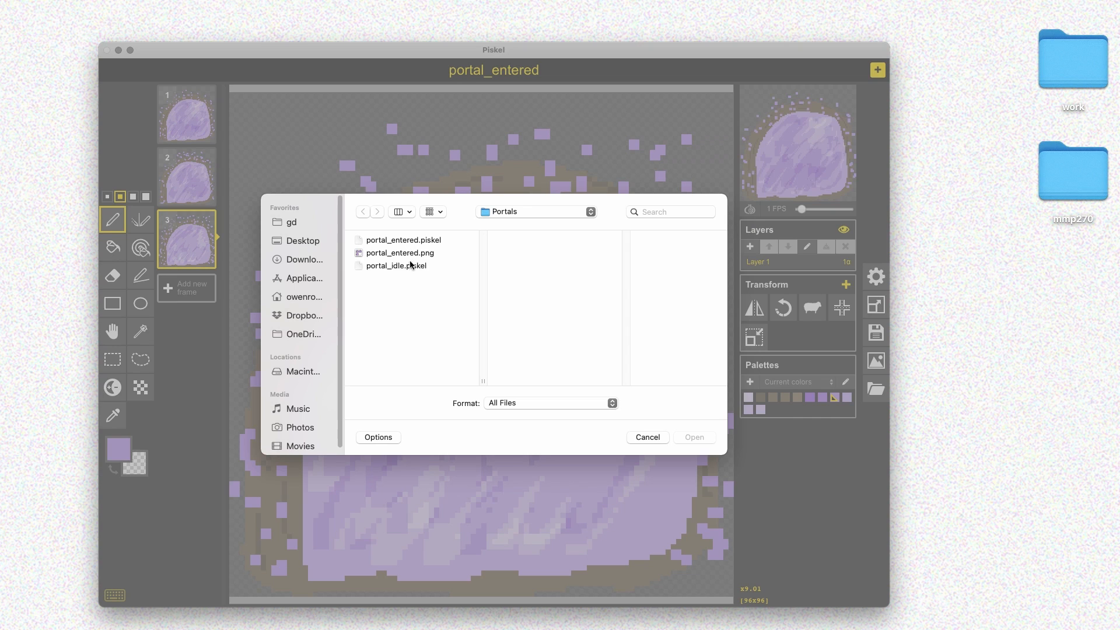
left_click(397, 266)
left_click(694, 437)
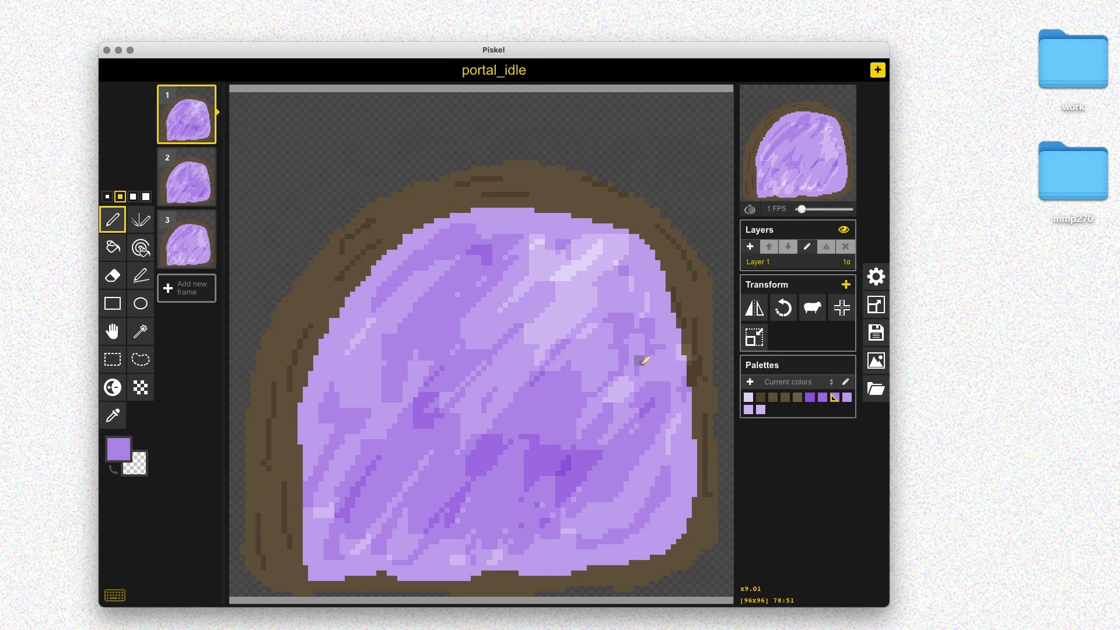
Save the idle sprite and export its PNG spritesheet as portal_idle in the Portals folder
key("super+s")
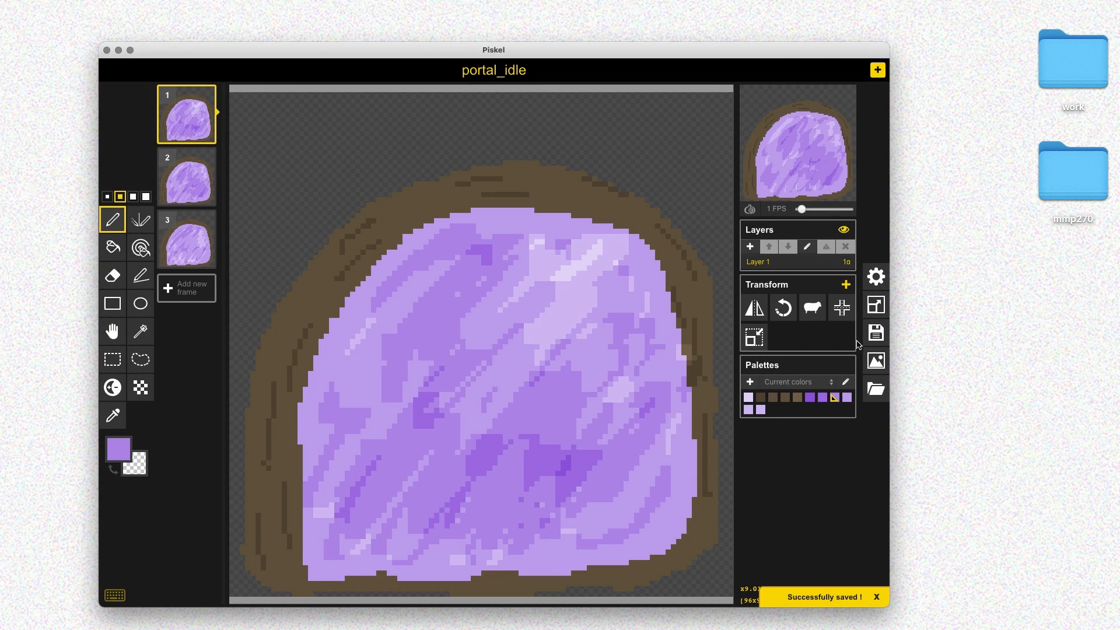
left_click(875, 360)
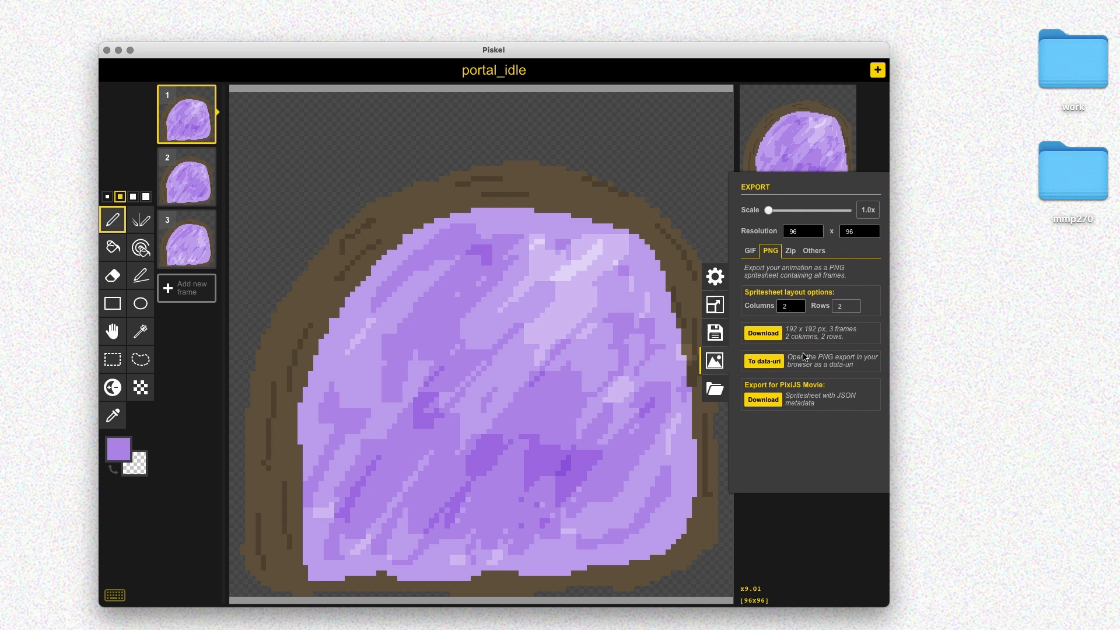
left_click(763, 333)
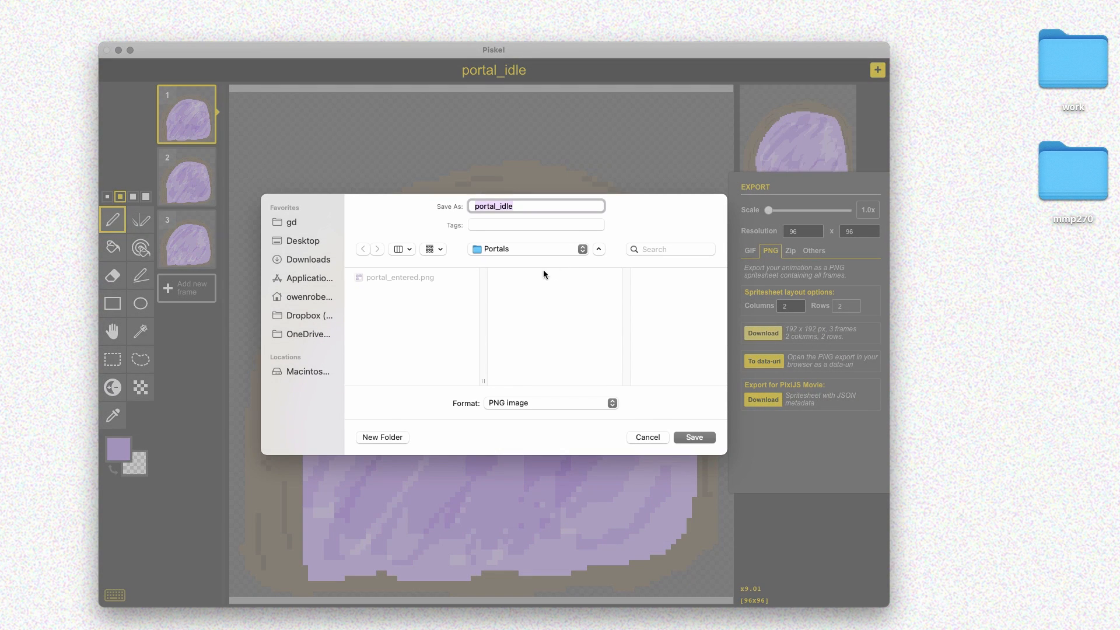
left_click(694, 437)
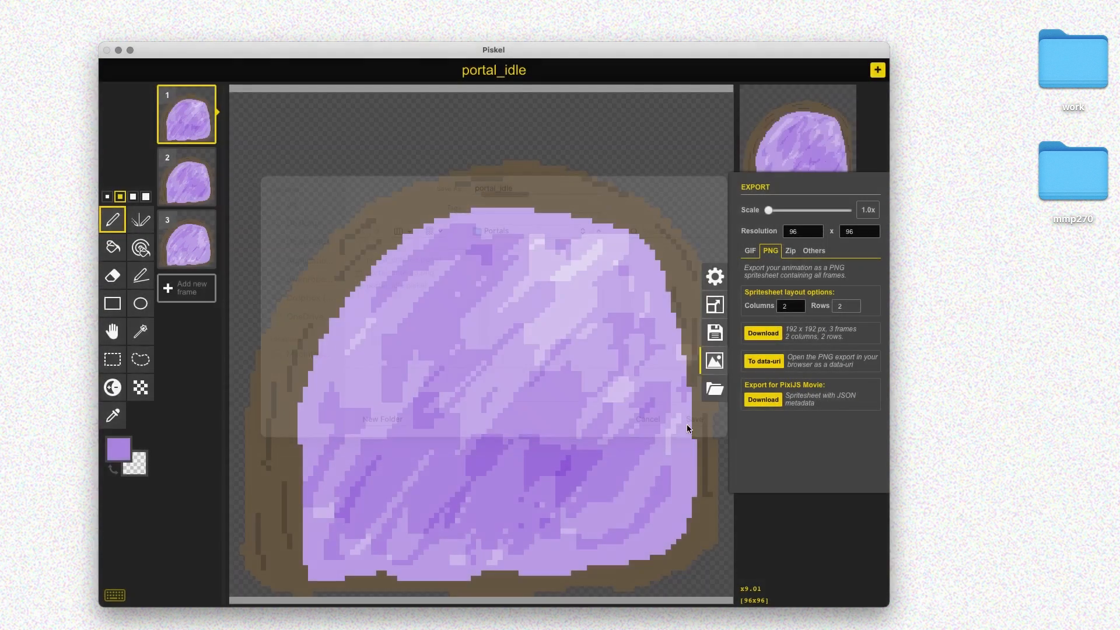
left_click(714, 361)
Switch to Finder and check the exported portal PNG files in the Portals folder
key("super+Tab")
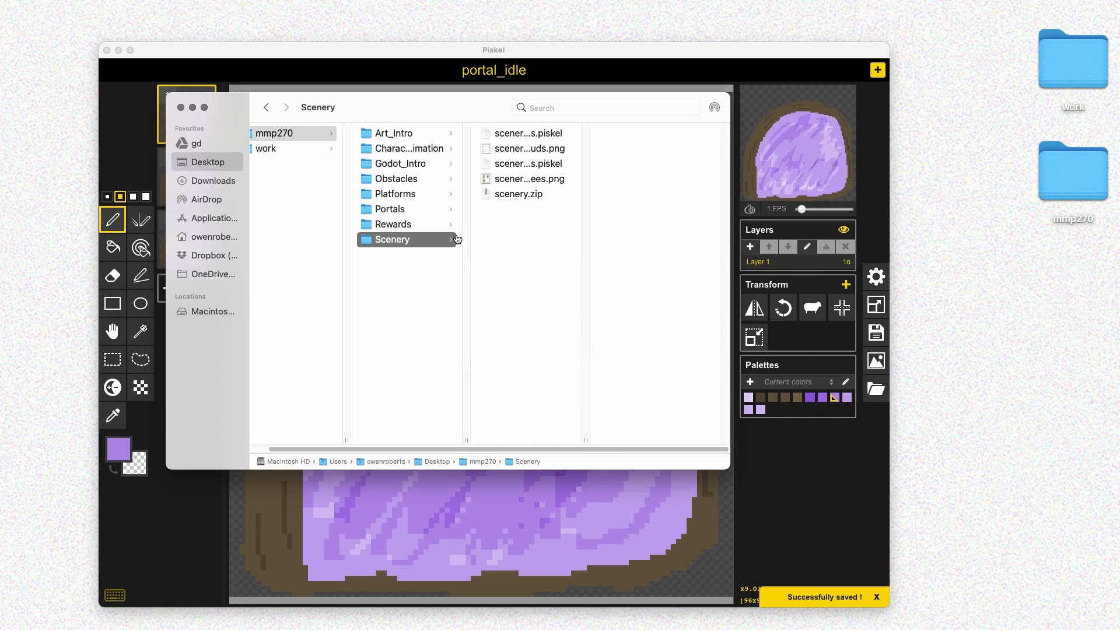
left_click(418, 210)
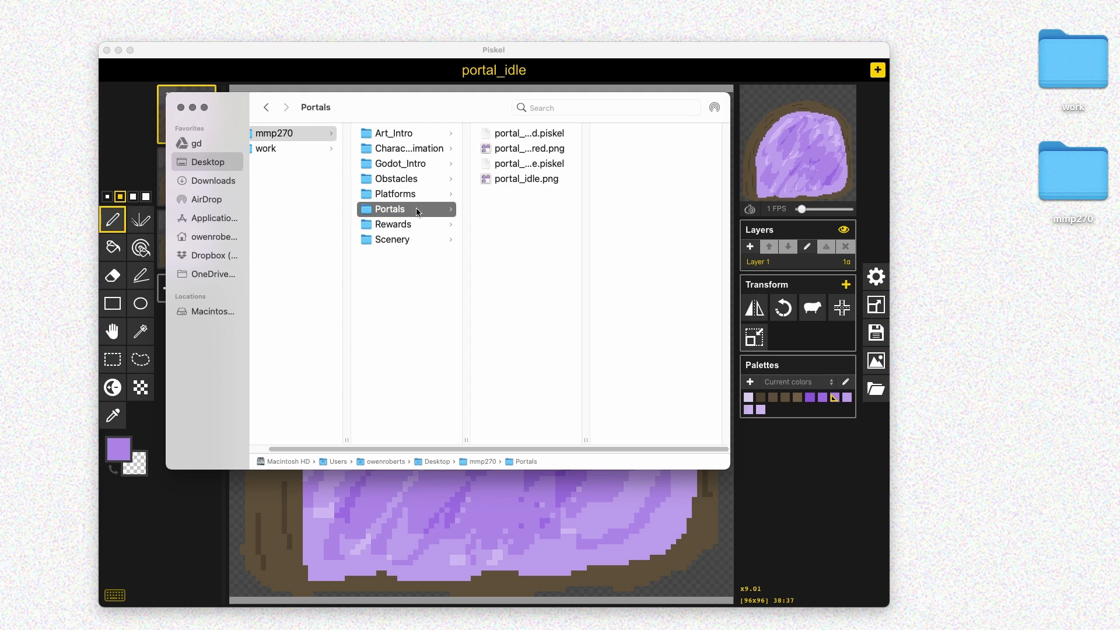
left_click(528, 154)
left_click(517, 180)
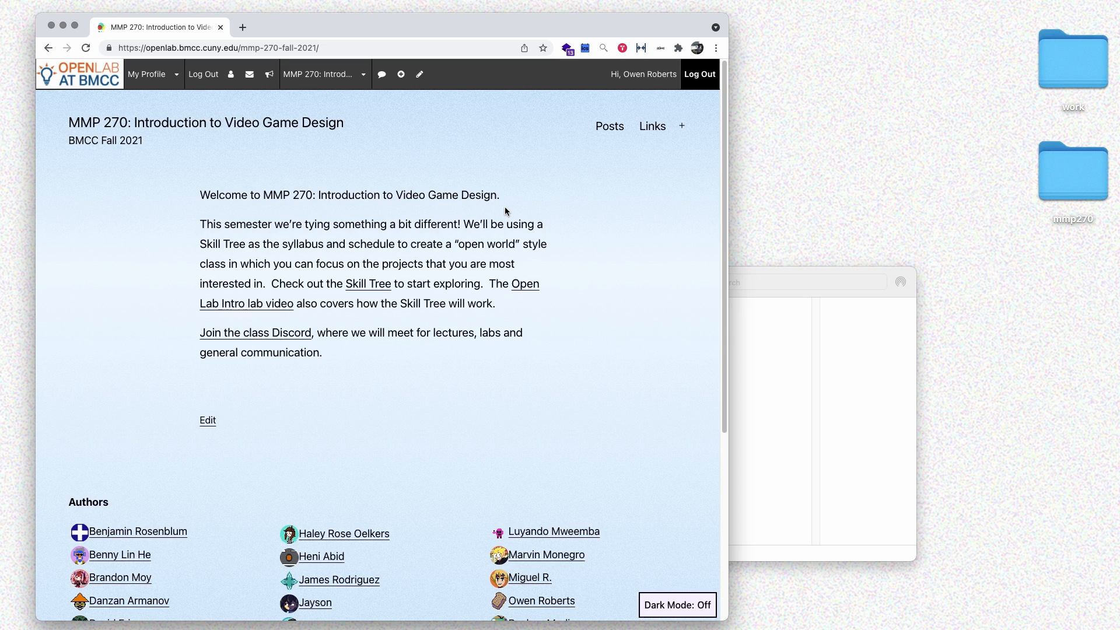
Create a new post on the MMP 270 OpenLab site and assign it the Checkpoints and Portals (Artist) category
mouse_move(400, 75)
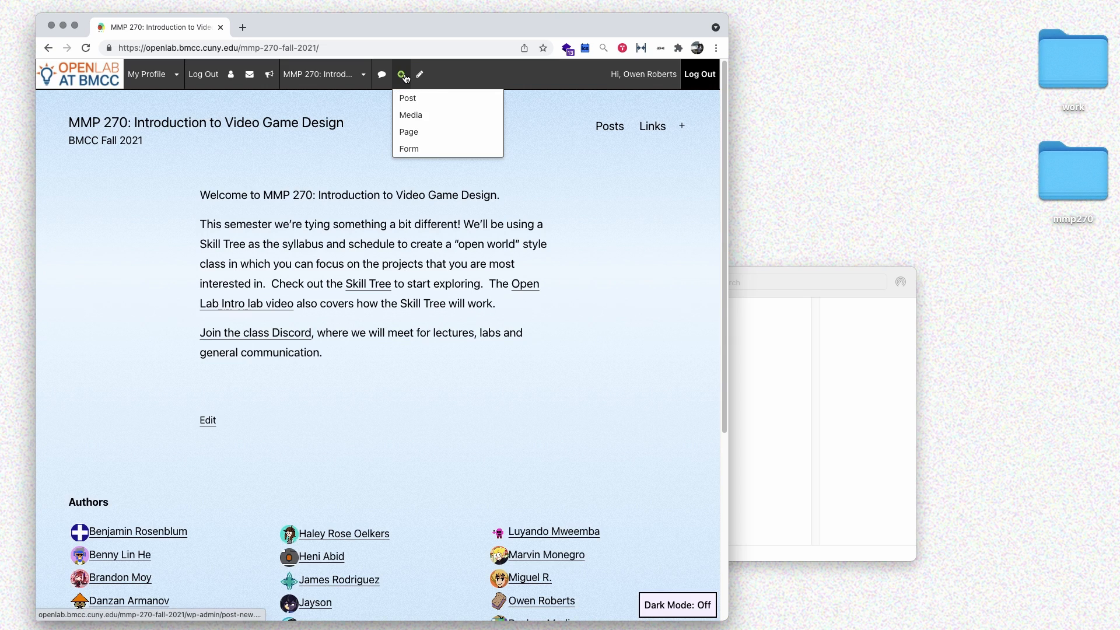
left_click(408, 113)
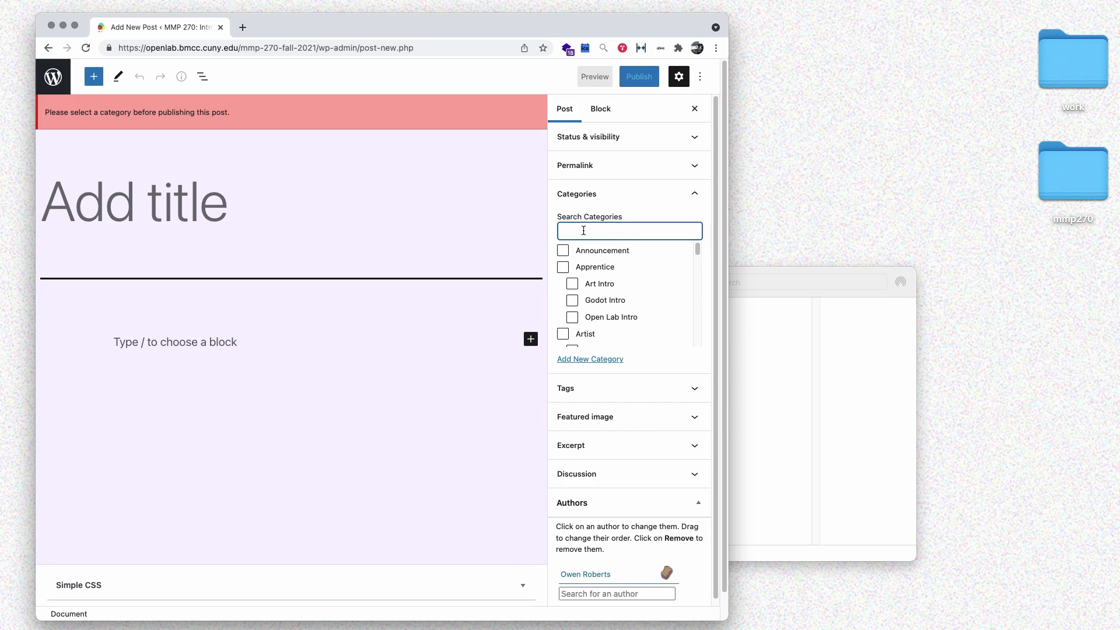
type("check")
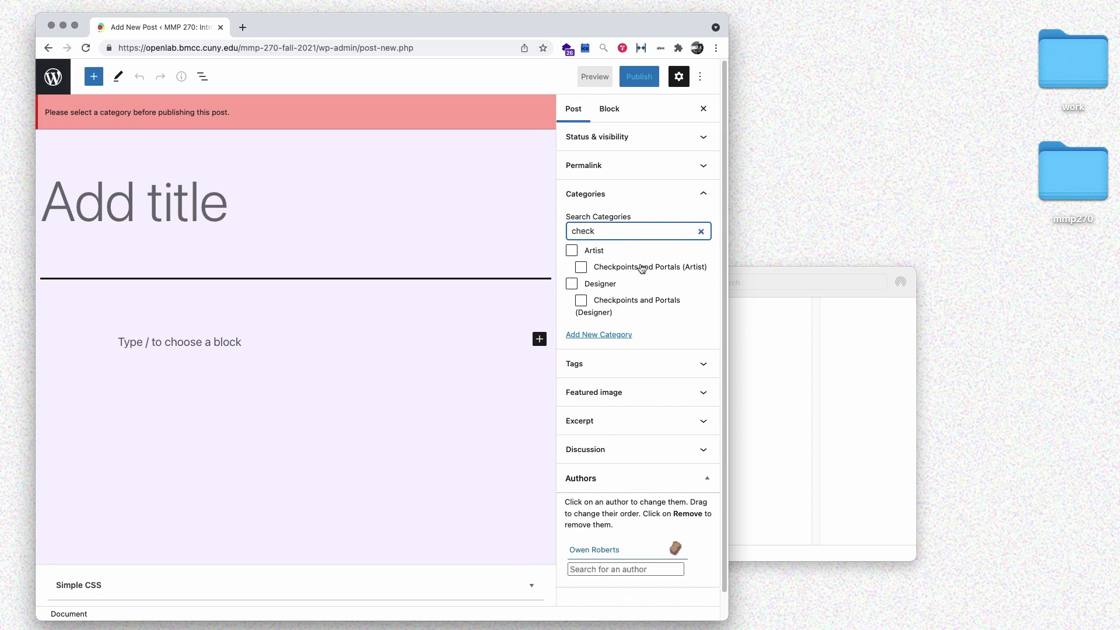
left_click(618, 271)
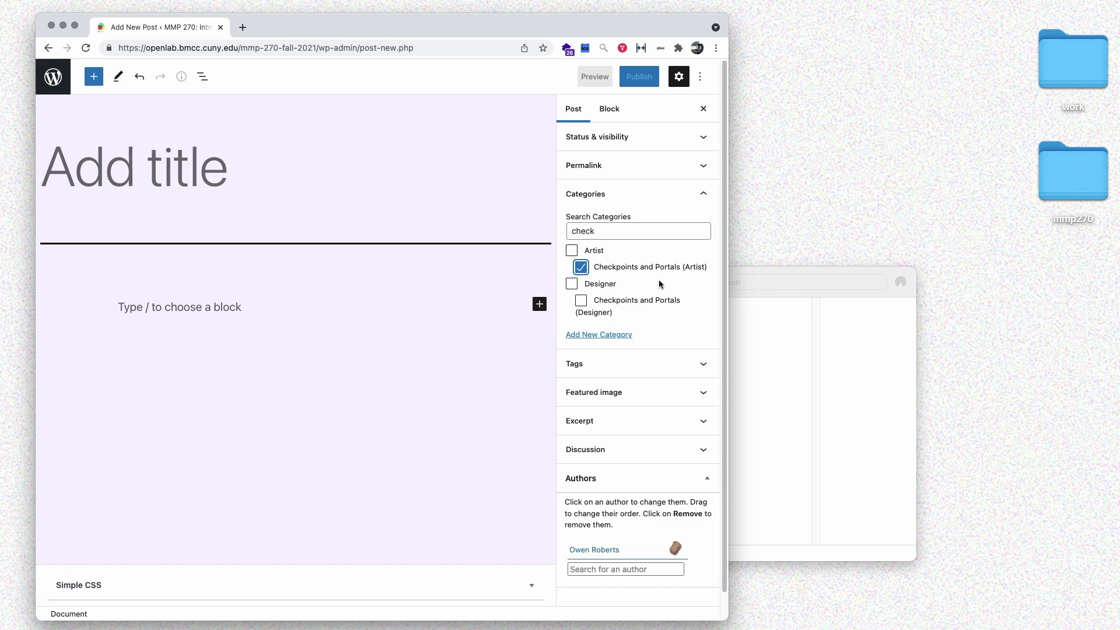
Title the post "My checkpoints and portals"
left_click(230, 195)
type("M")
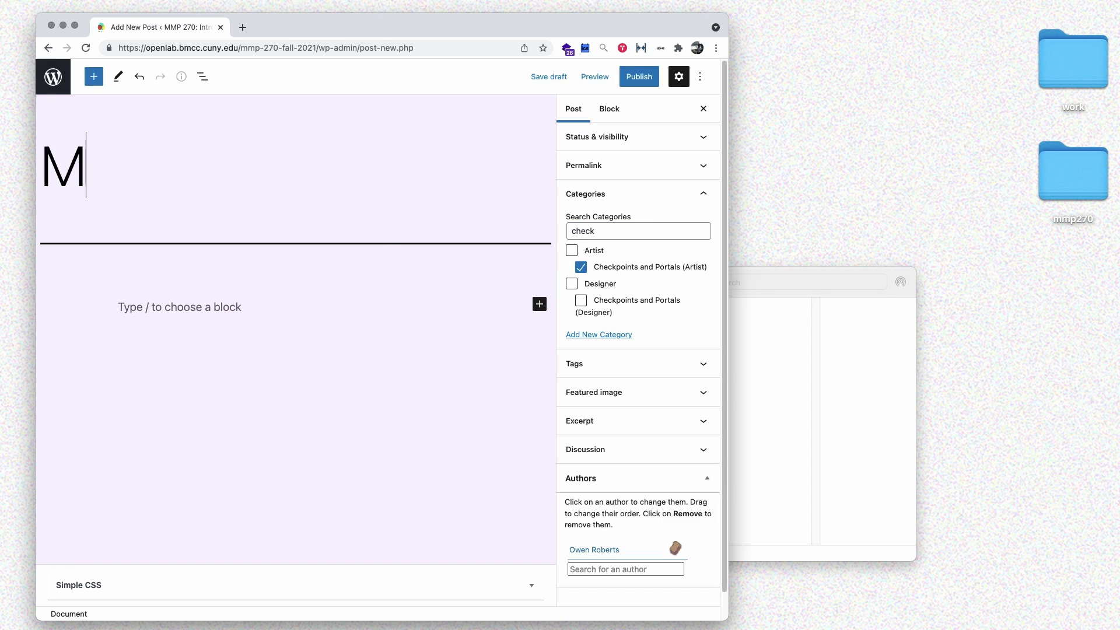
type("y checkpoints and portals")
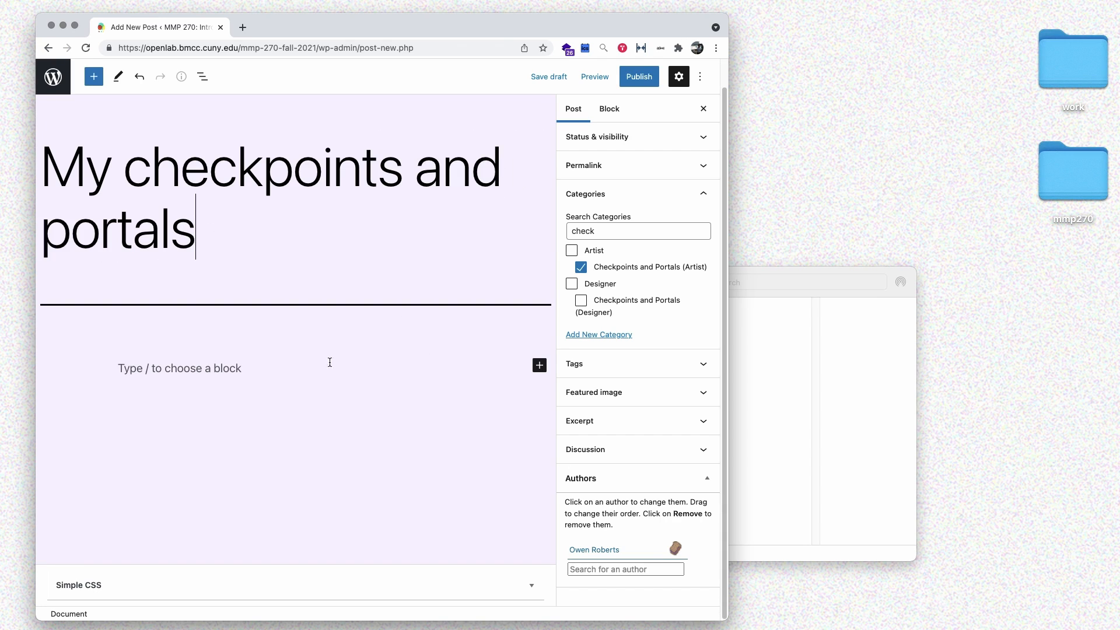
Write the paragraph "For the checkpoints I created a flag with a yellow idle state and purple active state." and start a new block below
left_click(368, 360)
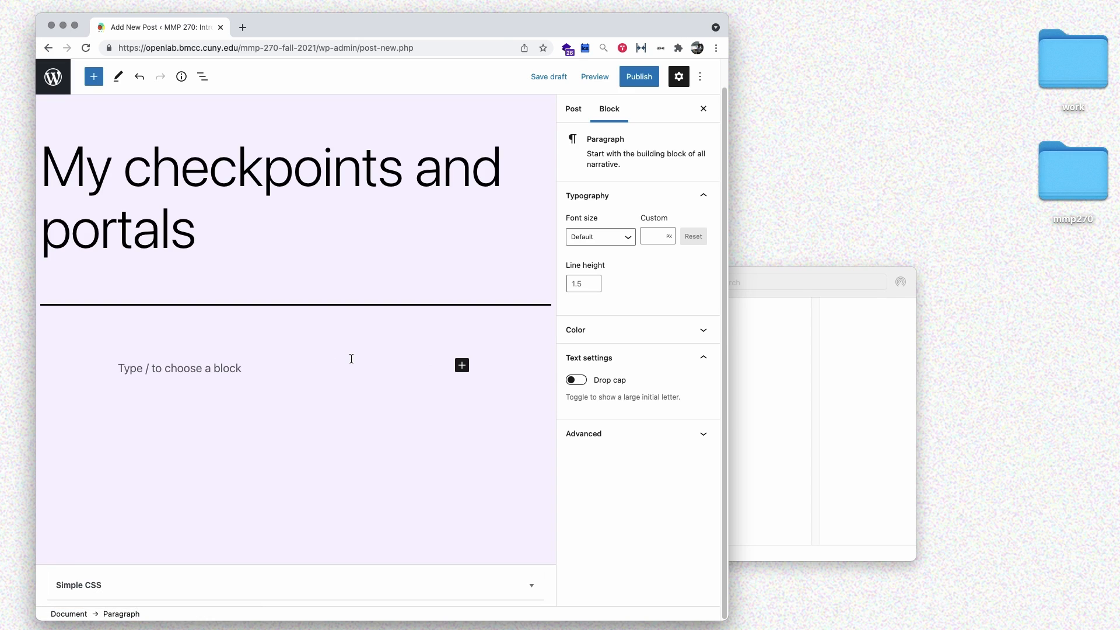
type("For the checkpoints I created a flag w")
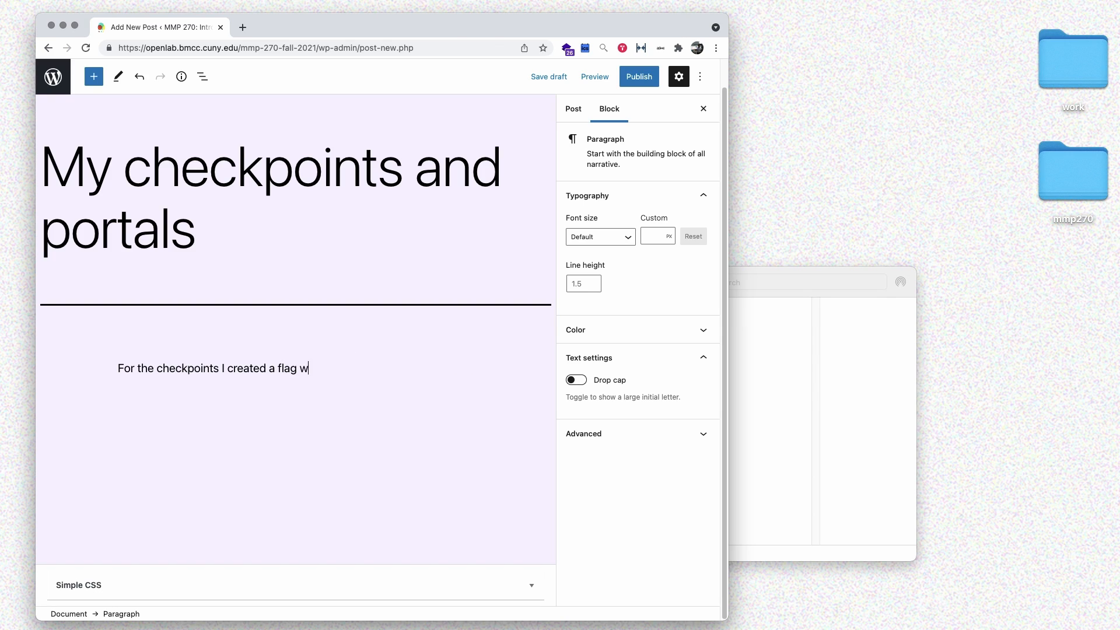
type("ith a yellow idle state")
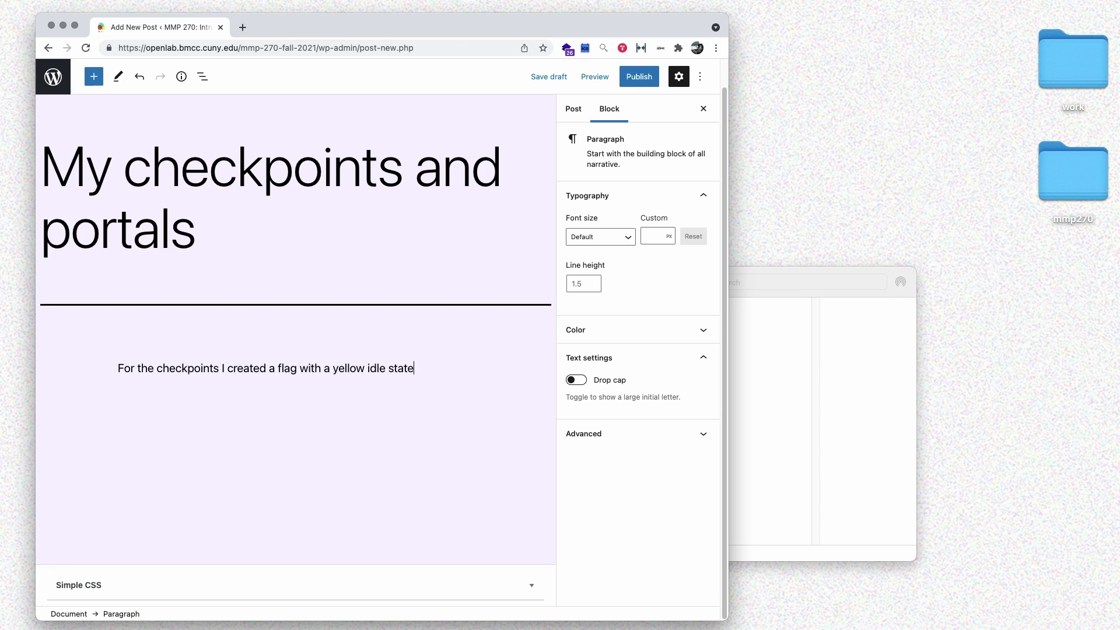
type(" and purple active state")
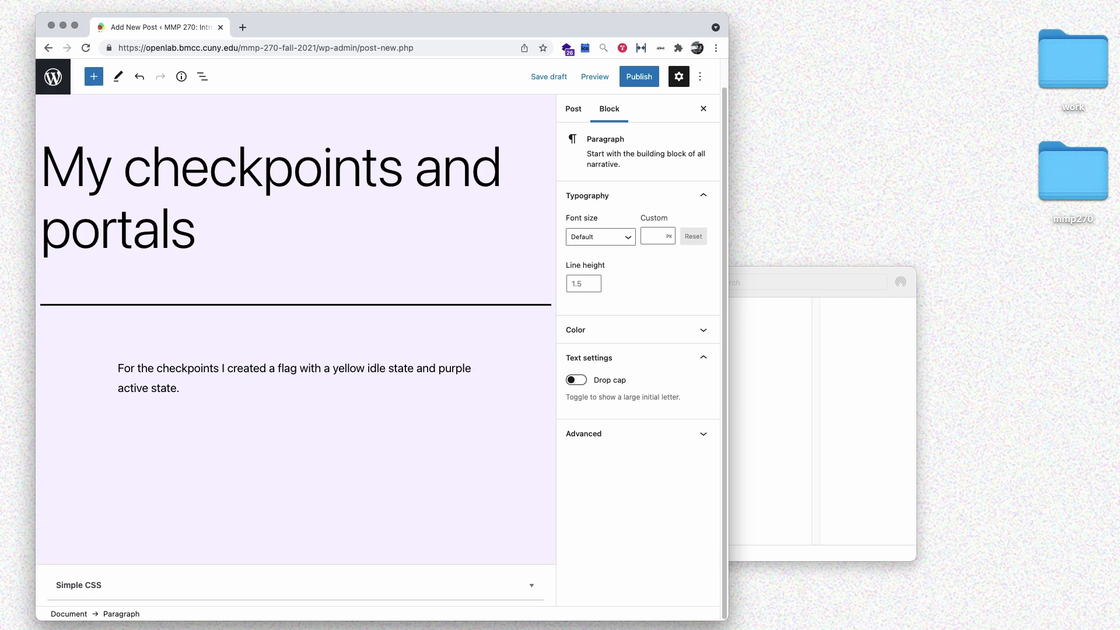
type(".")
key("Return")
Insert the active and idle checkpoint PNGs from Finder's Artist/Checkpoints folder below the paragraph as a gallery
left_click(842, 391)
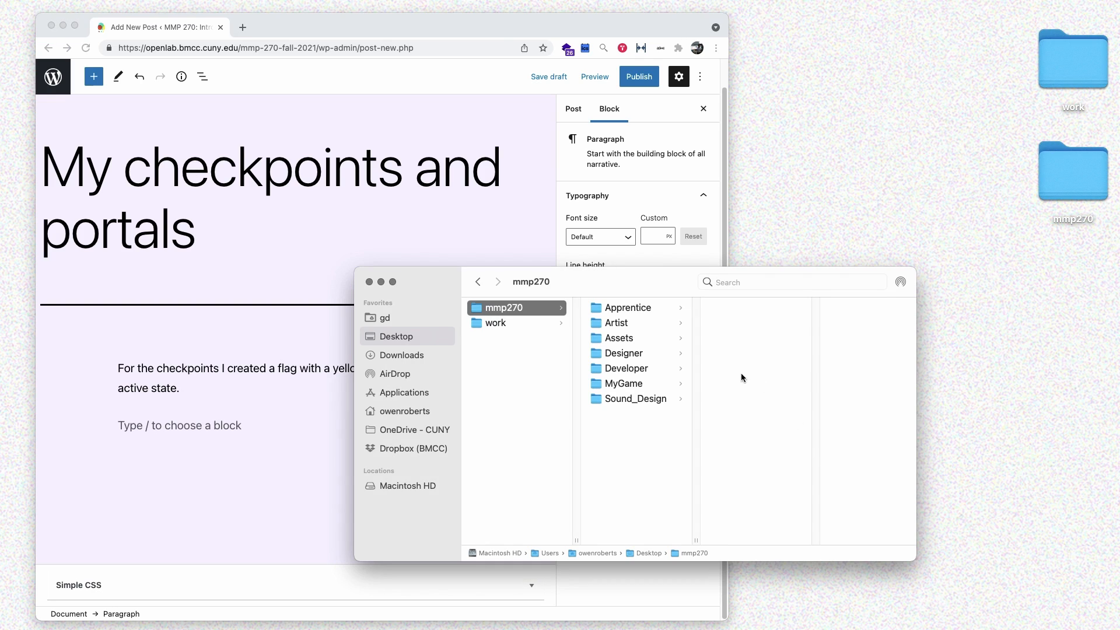
left_click(619, 323)
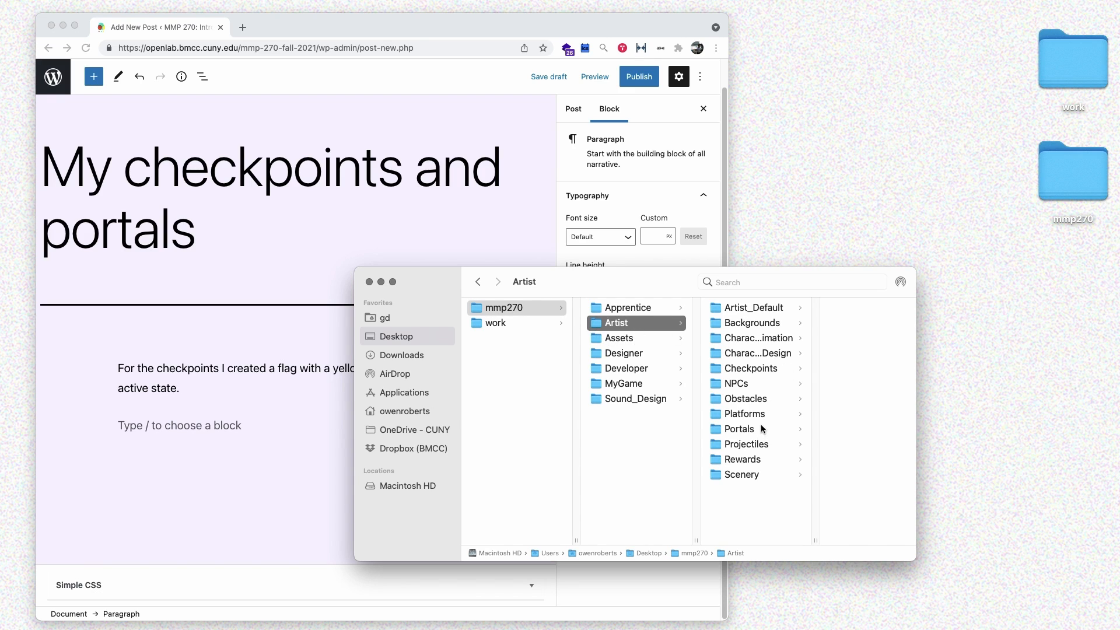
left_click(751, 369)
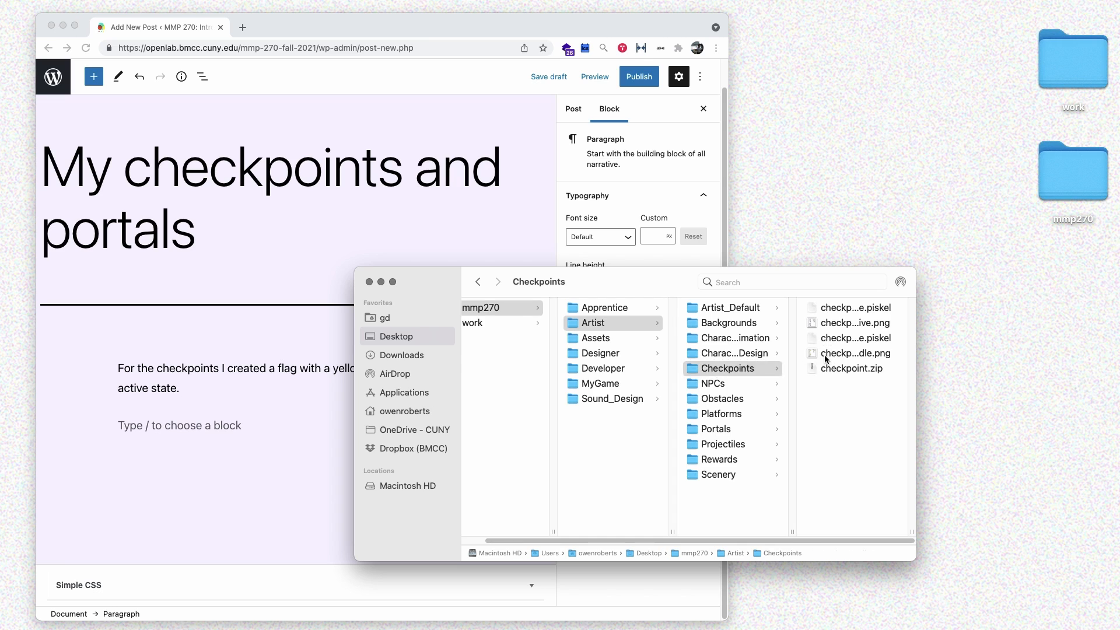
left_click(825, 353)
left_click(673, 325, "super")
left_click_drag(675, 326, 170, 420)
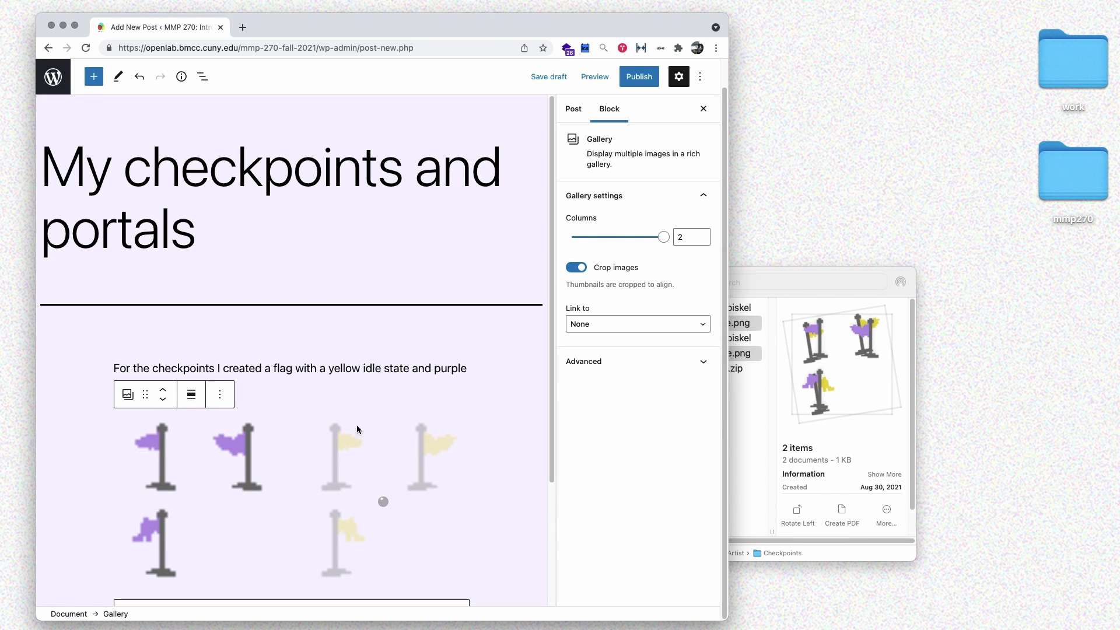
Turn off image cropping for the checkpoint flag gallery
scroll(480, 386, "down", 3)
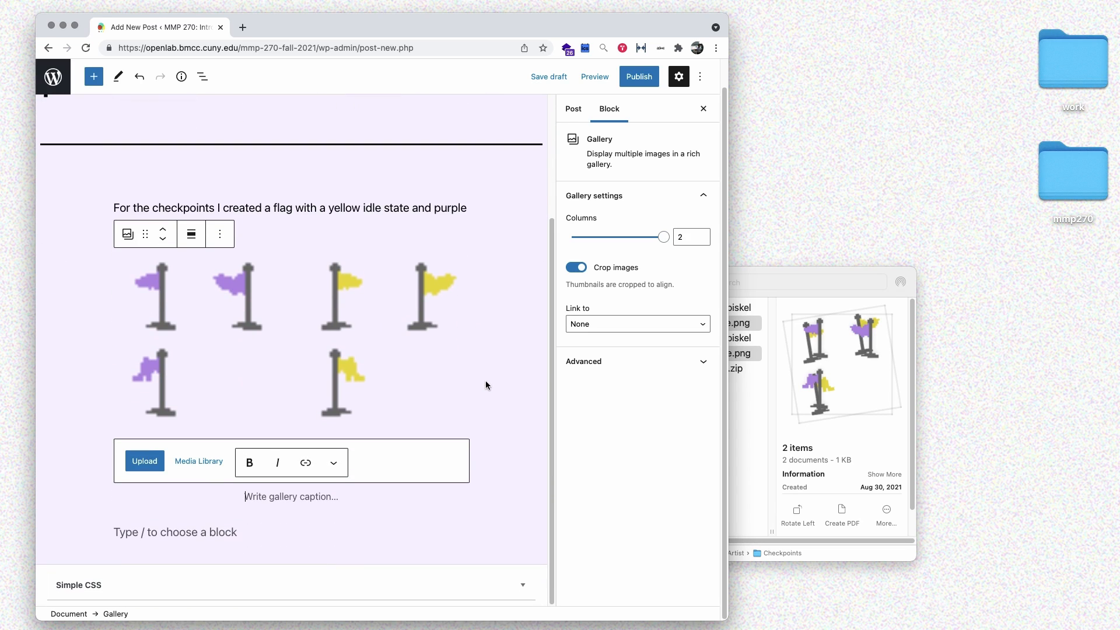
left_click(576, 267)
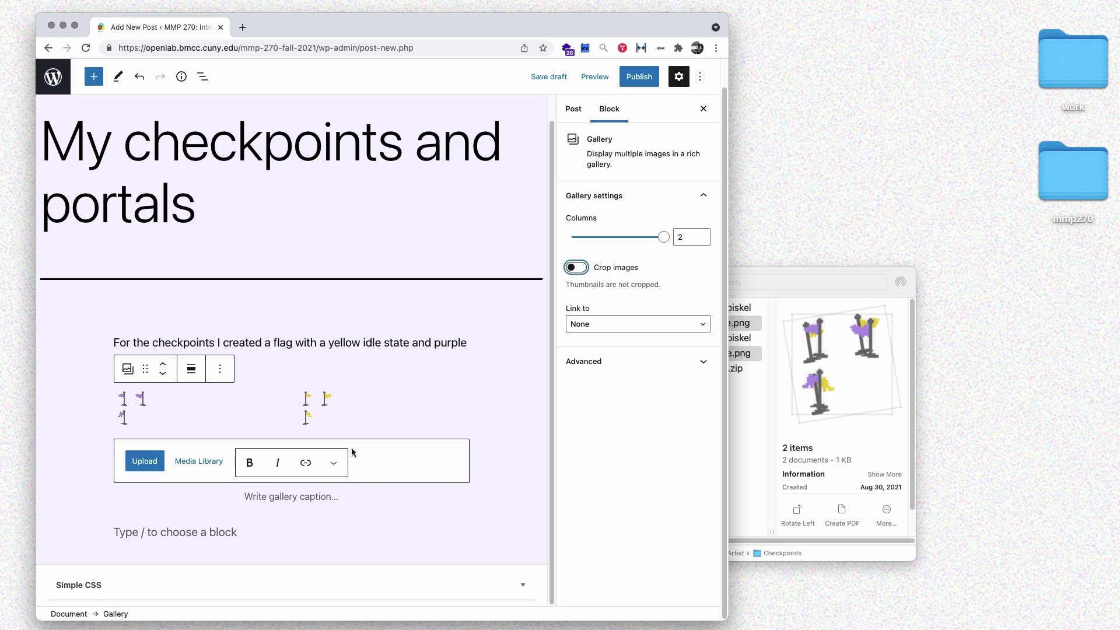
left_click(421, 421)
left_click(54, 455)
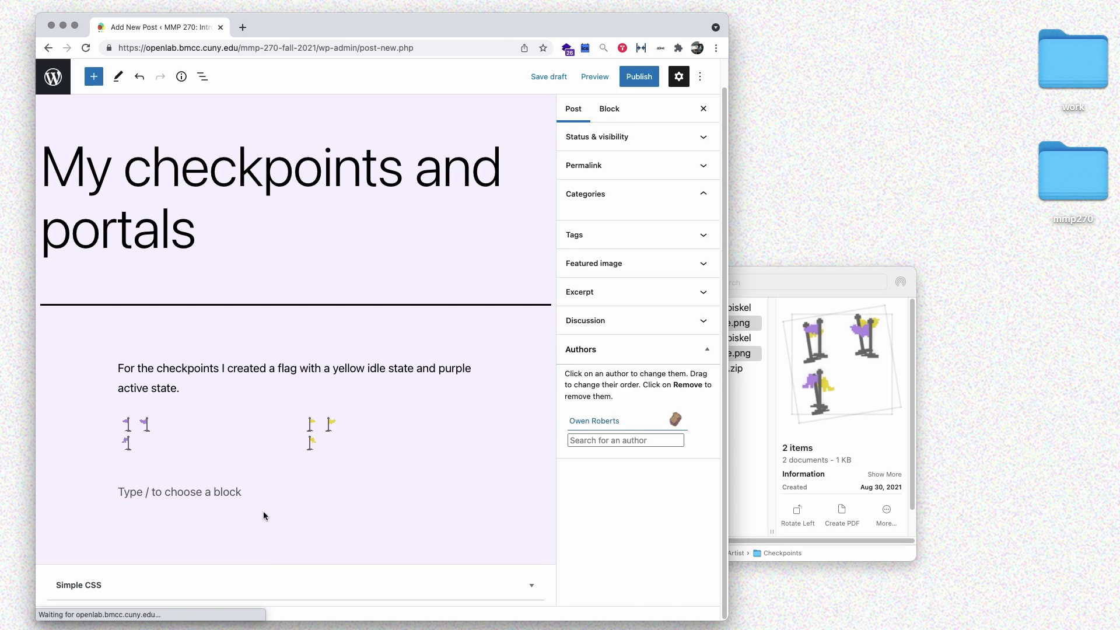
Write the paragraph "For the portals I used a dirt mound with a purple portal color:" below the flag gallery and start a new block
left_click(237, 497)
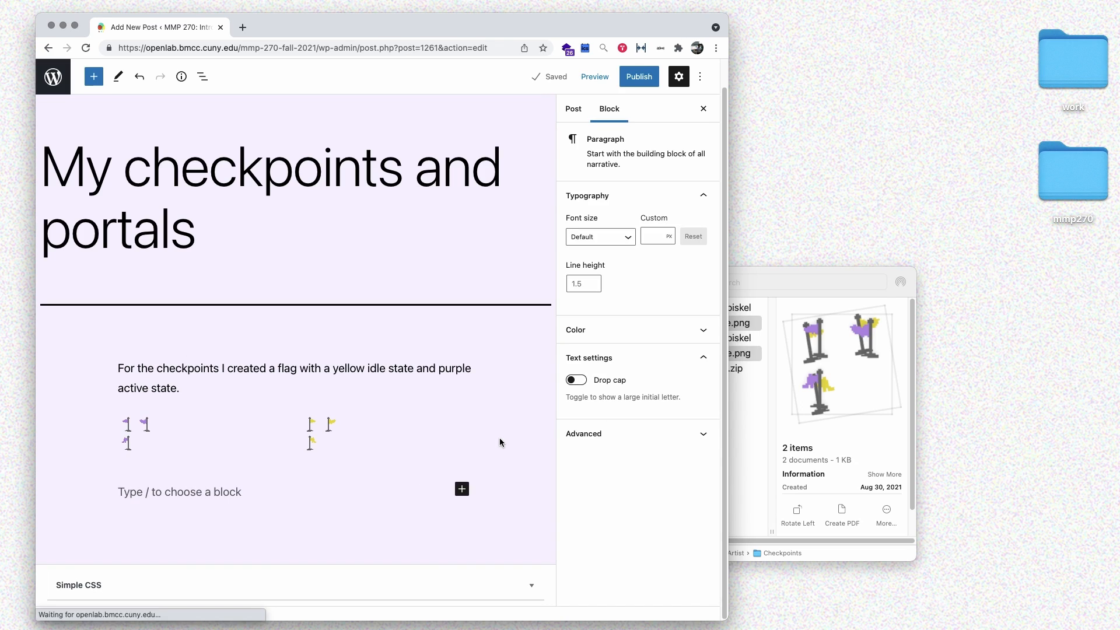
type("For the portals")
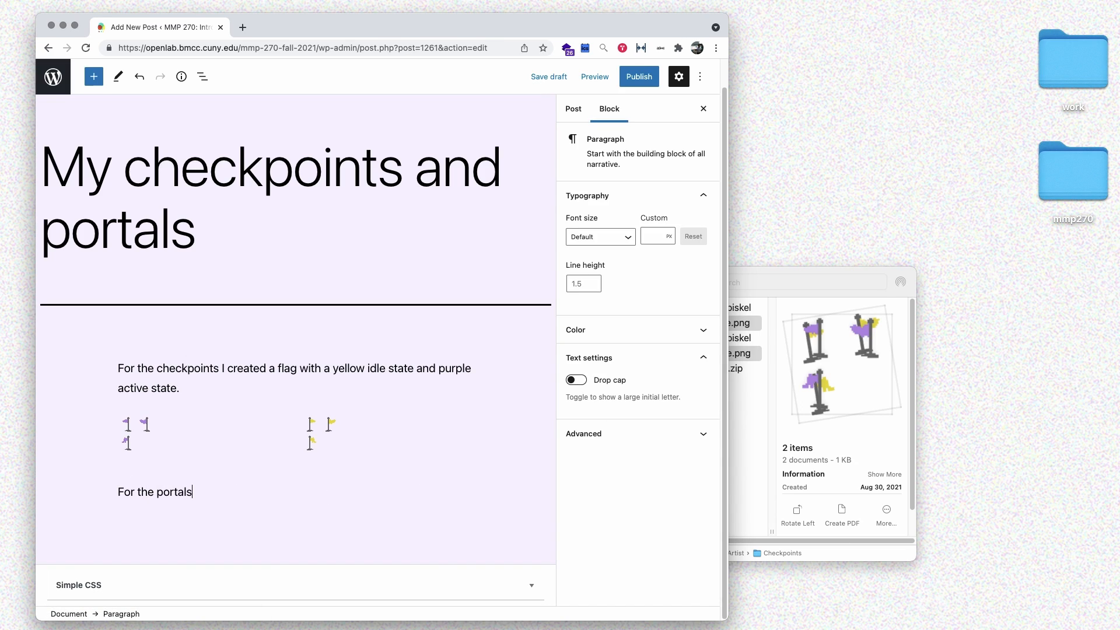
type(" I used a dirt mound with a puprle")
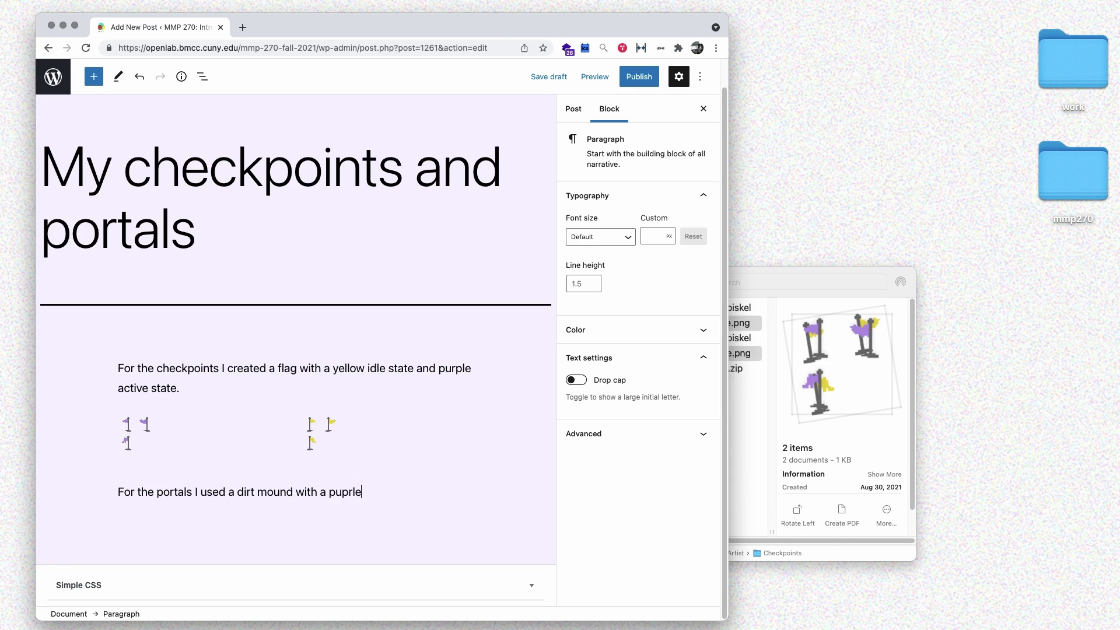
key("BackSpace")
key("BackSpace")
key("BackSpace")
type("rple portal color:")
key("Return")
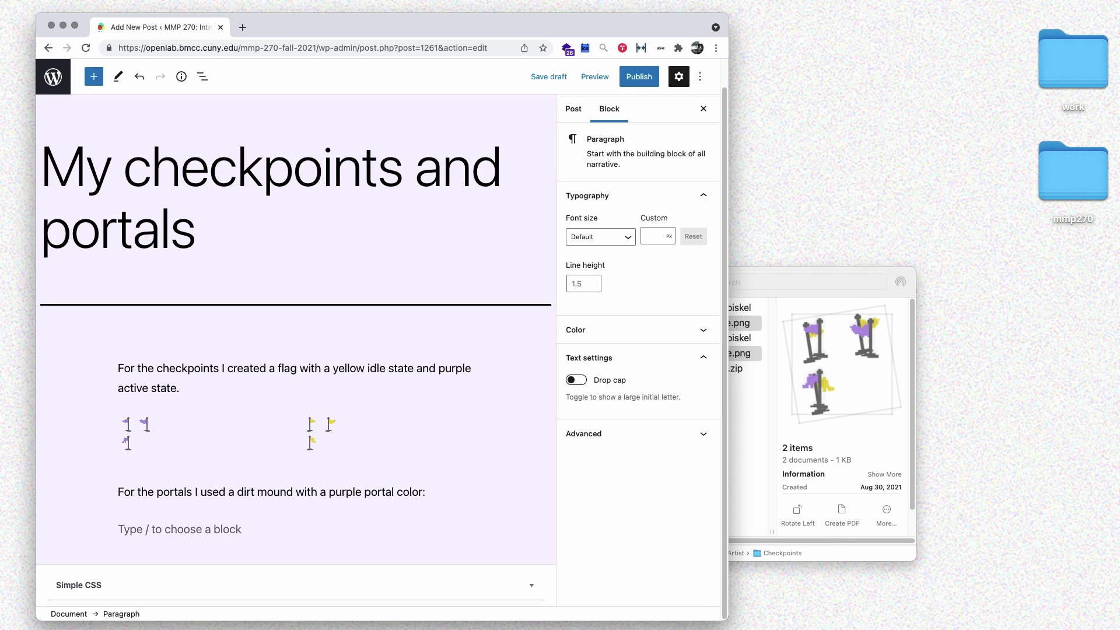
Insert portal_idle.png and the other portal PNG from Finder's Artist/Portals folder below the portal paragraph as a gallery
left_click(913, 331)
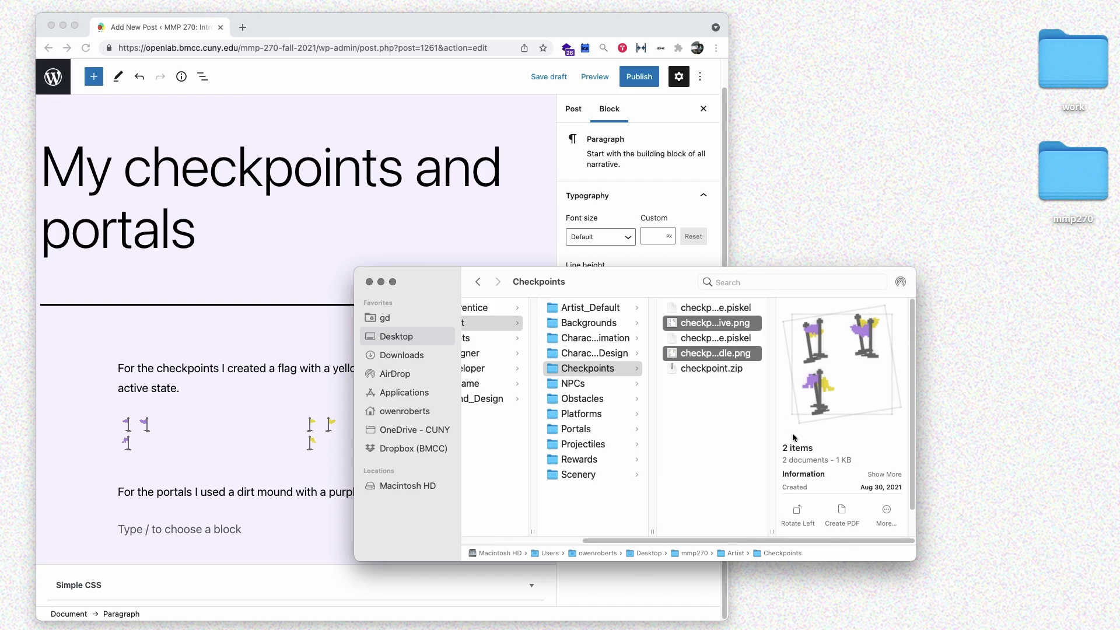
left_click(595, 426)
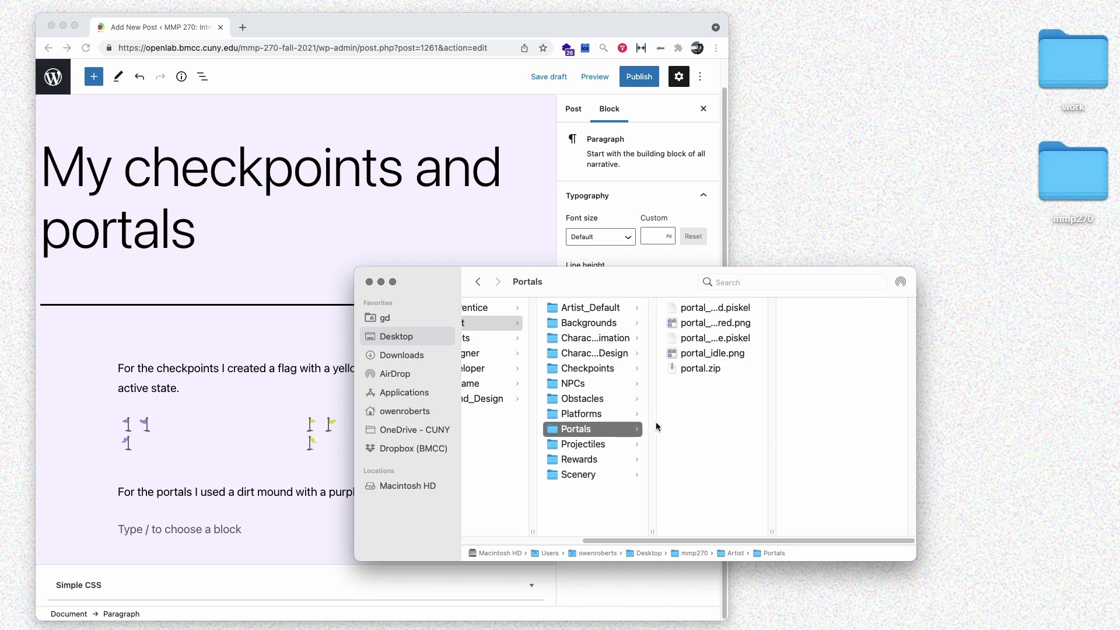
left_click(699, 353)
left_click(693, 323, "super")
left_click_drag(694, 322, 225, 508)
scroll(403, 509, "down", 4)
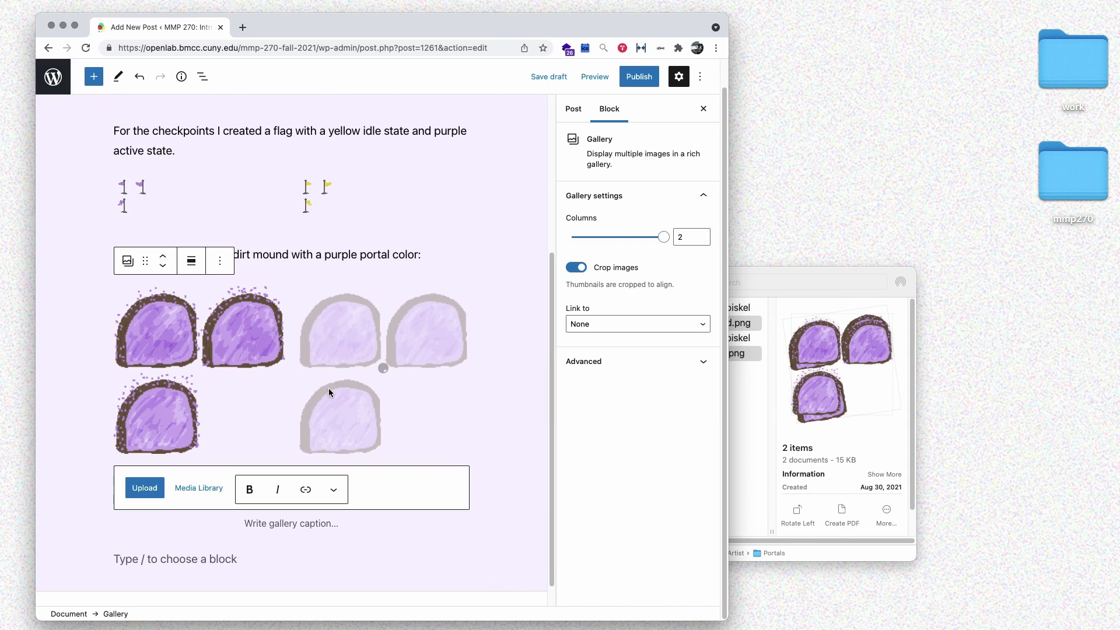
Move the idle portal image to first place in its gallery and caption it "Idle"
left_click(341, 340)
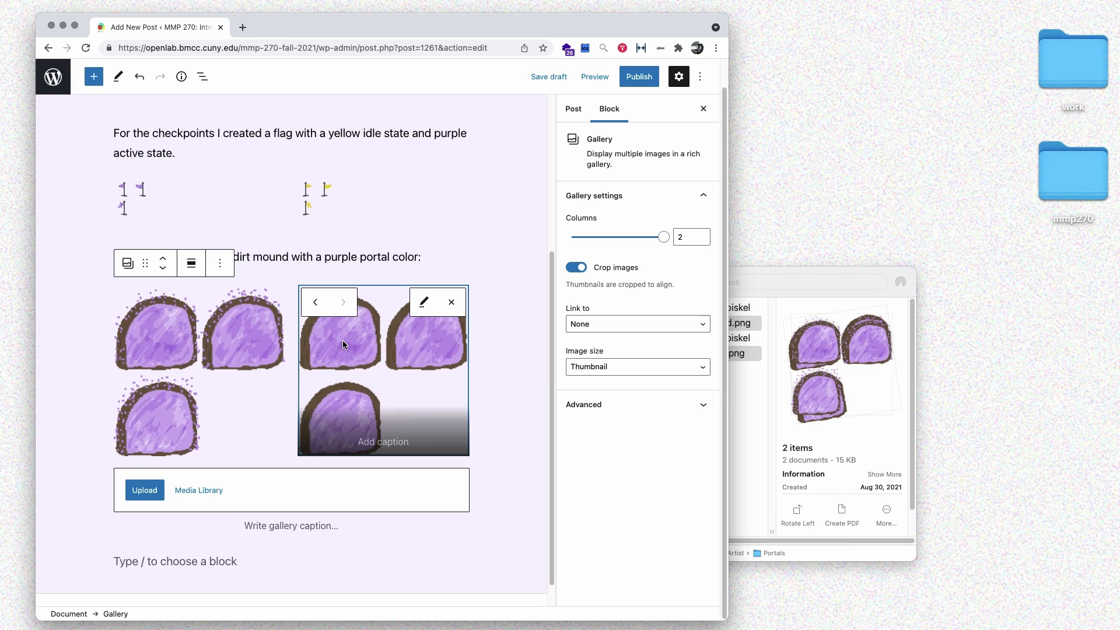
left_click(316, 302)
left_click(191, 445)
type("Idel")
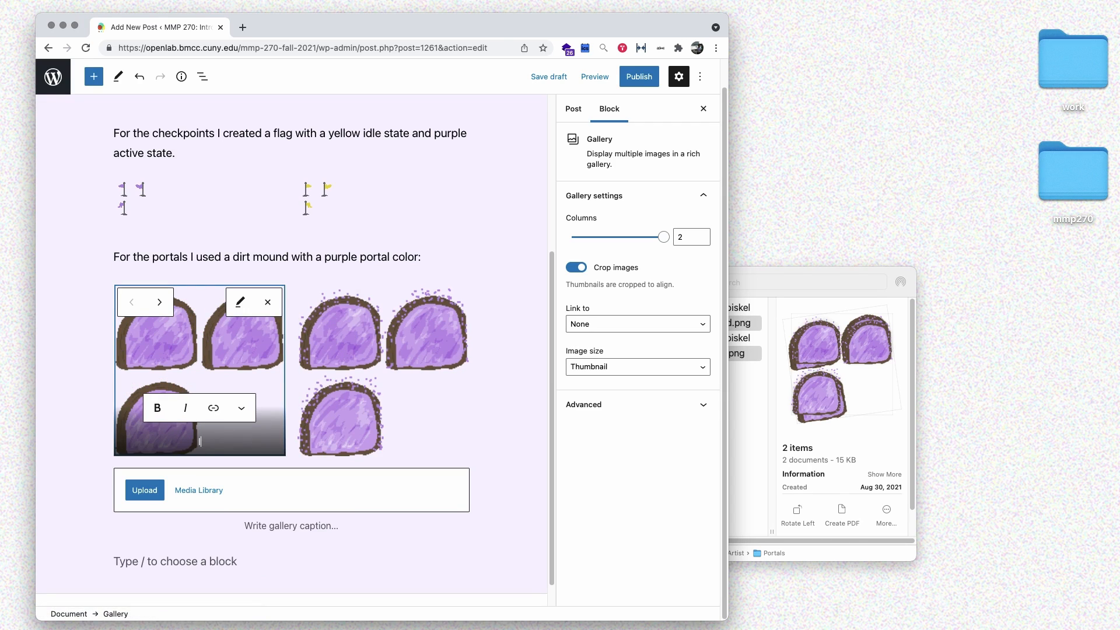
key("BackSpace")
key("BackSpace")
type("le")
Caption the second portal image, with the scattered particles, "Active"
left_click(342, 387)
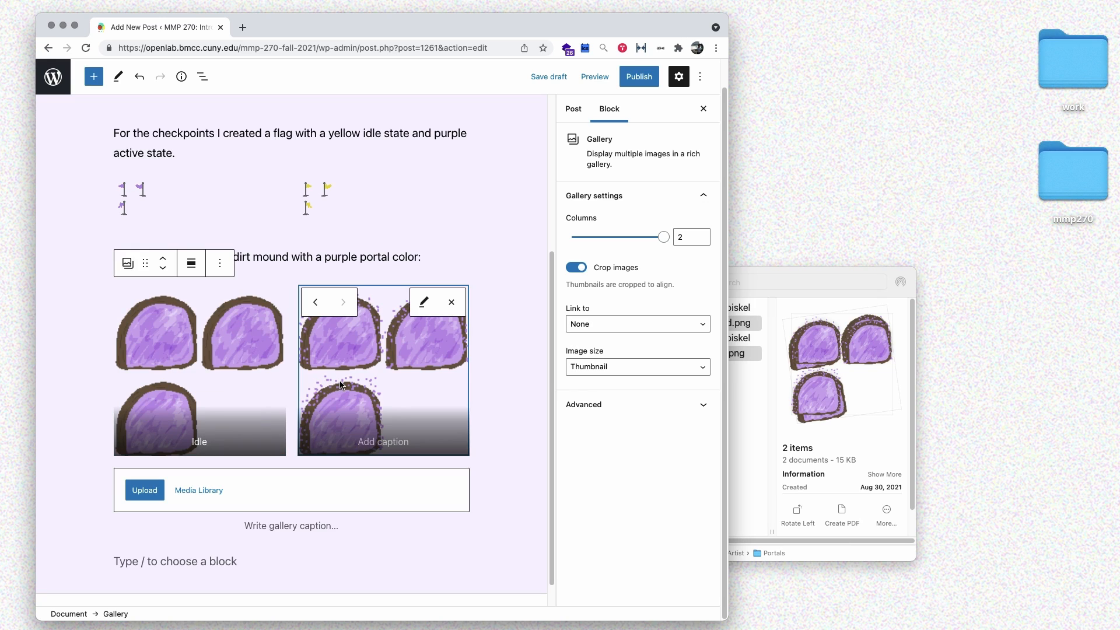
left_click(407, 443)
type("Active")
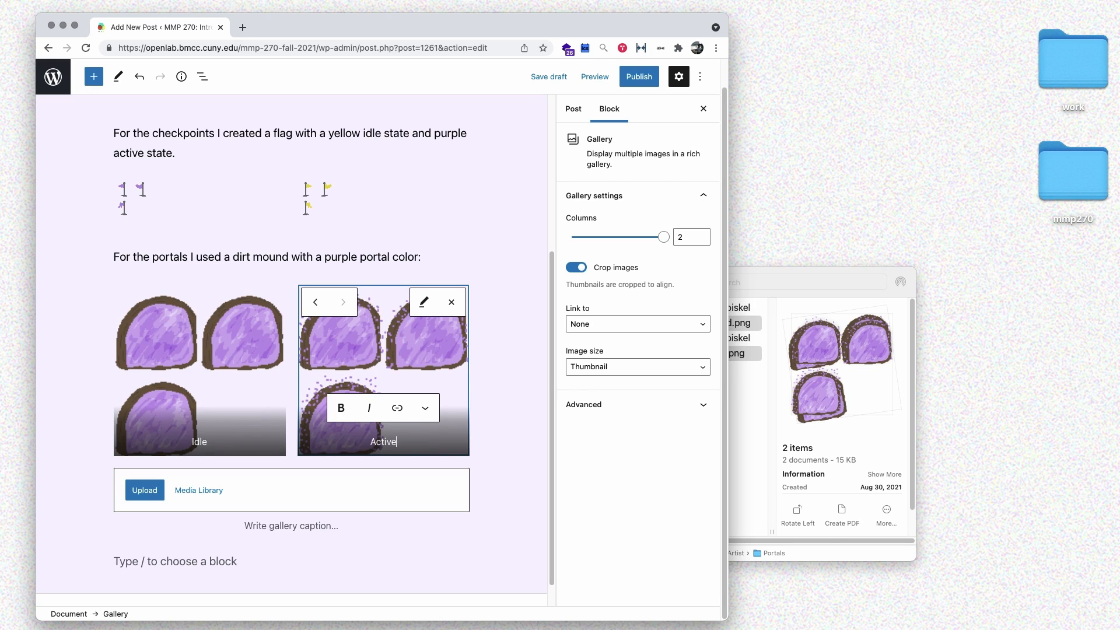
left_click(329, 272)
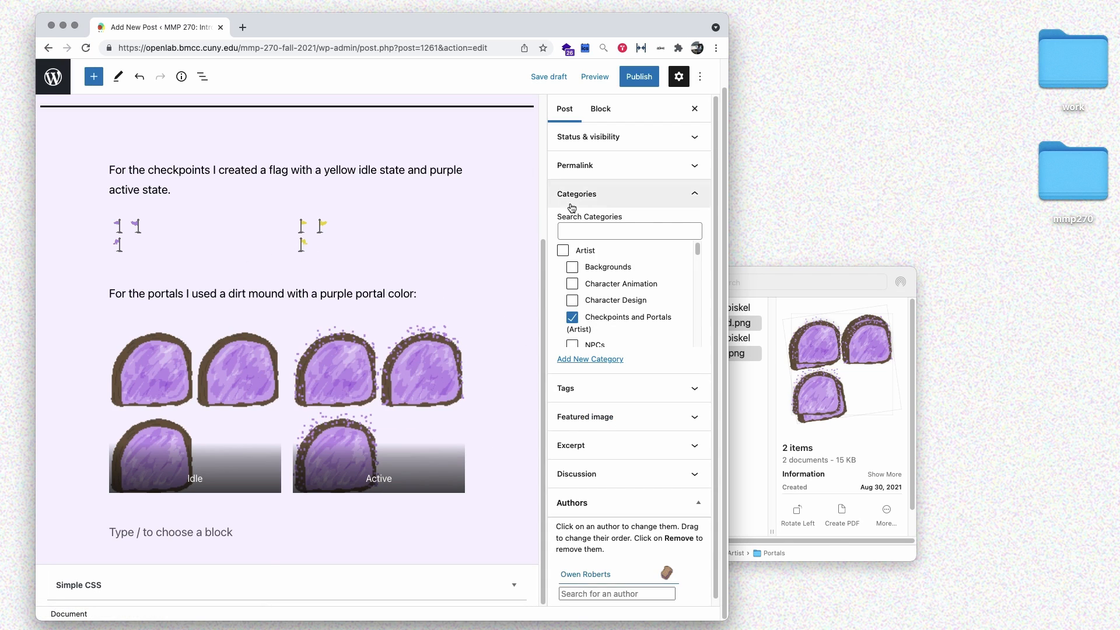
Turn off image cropping for the portal gallery
left_click(330, 355)
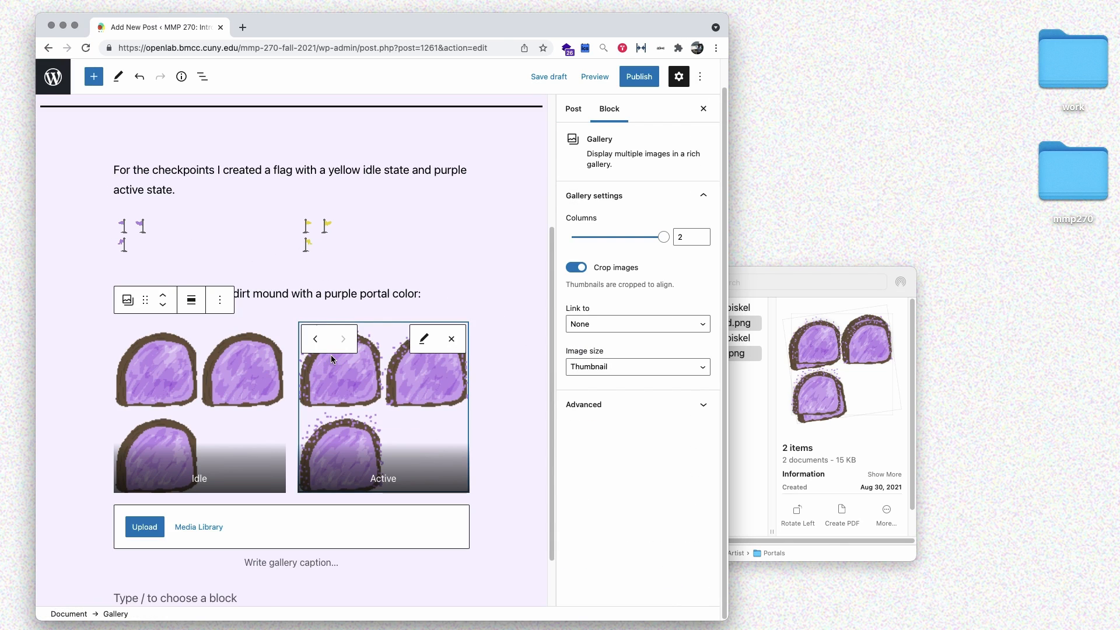
left_click(578, 267)
left_click(502, 322)
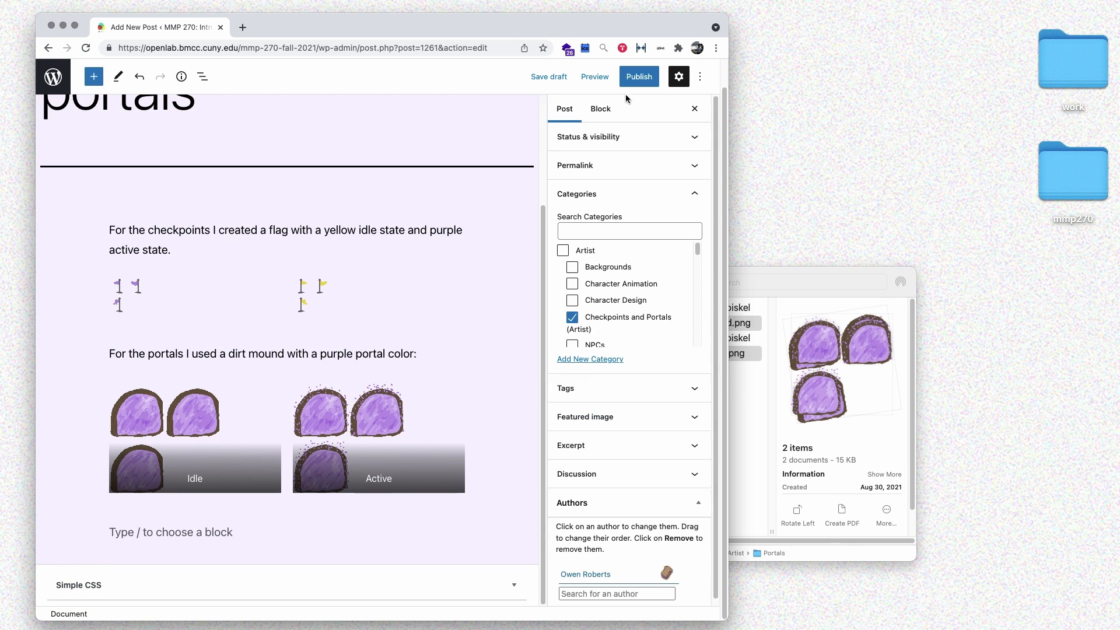
Preview the post in a new tab, check its text and both galleries, and close the preview
left_click(594, 76)
left_click(512, 186)
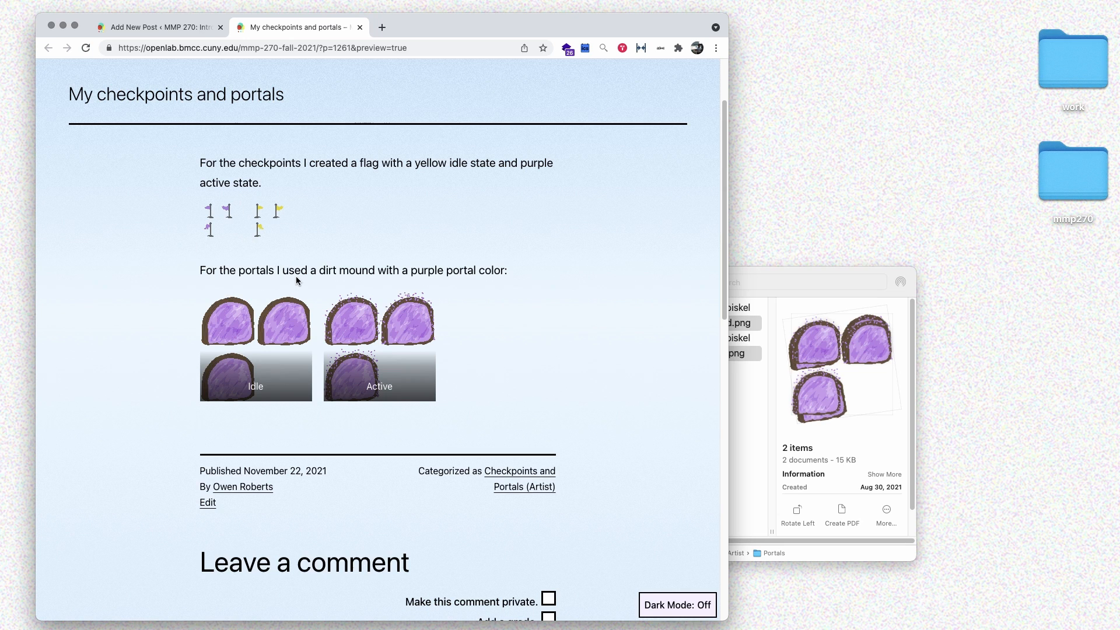
scroll(296, 275, "up", 3)
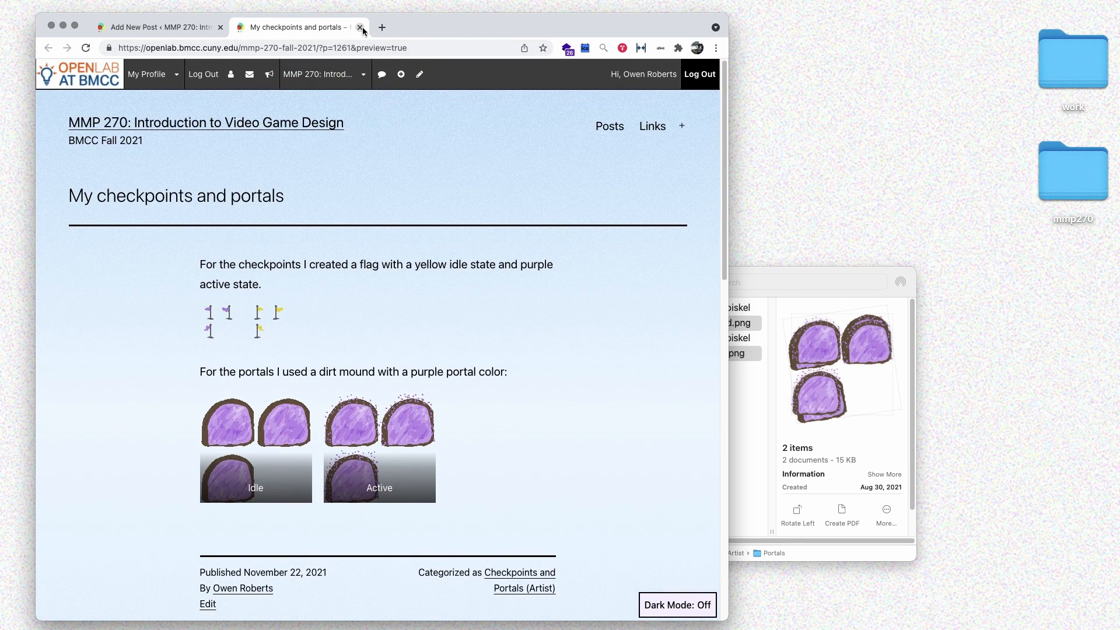
left_click(360, 27)
Publish the checkpoints and portals post
left_click(639, 77)
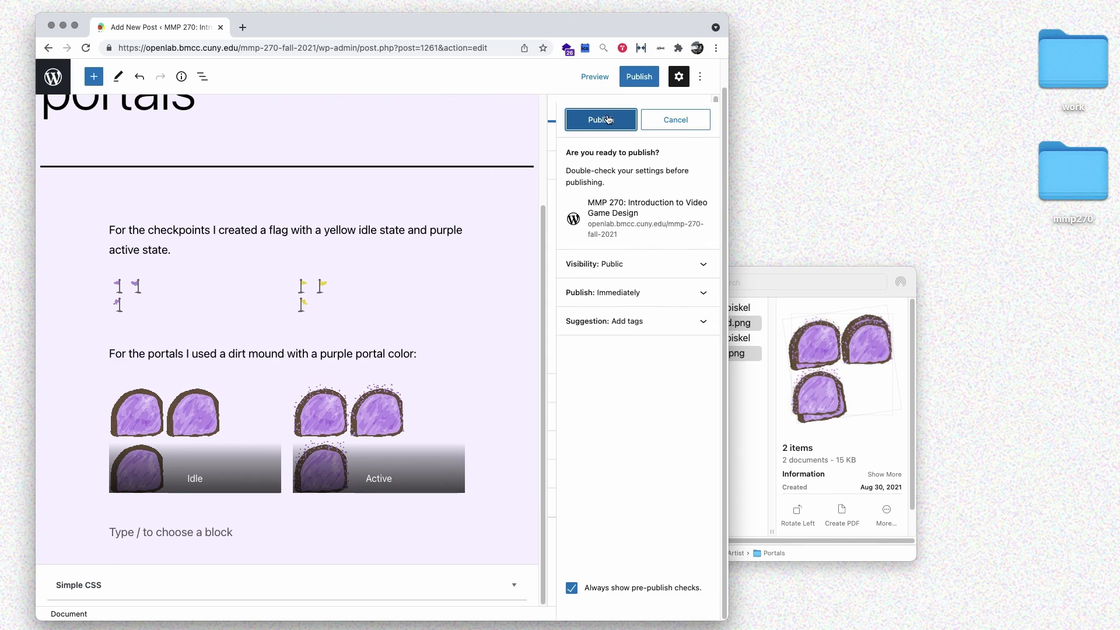